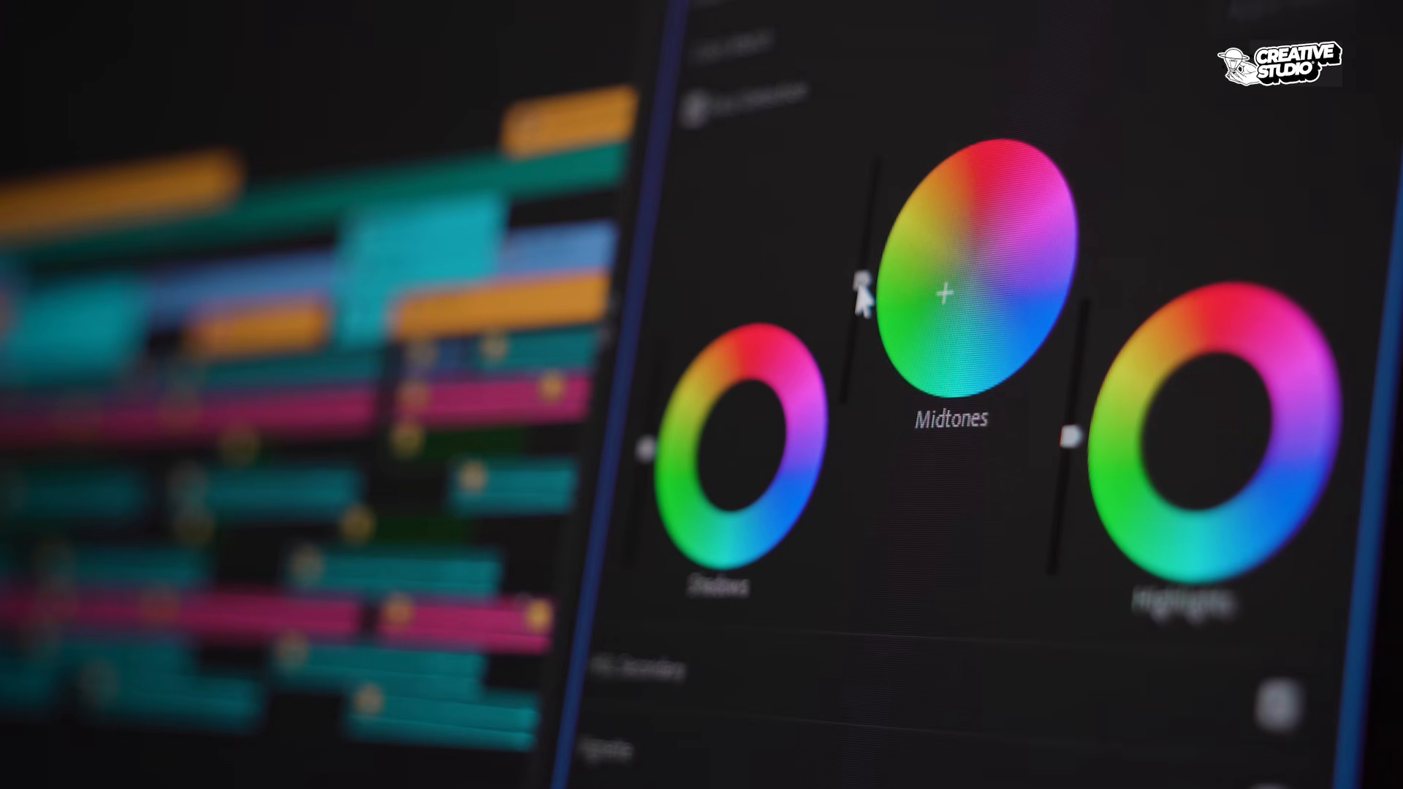
mouse_move(858, 276)
mouse_down()
mouse_move(859, 299)
mouse_move(859, 282)
mouse_up()
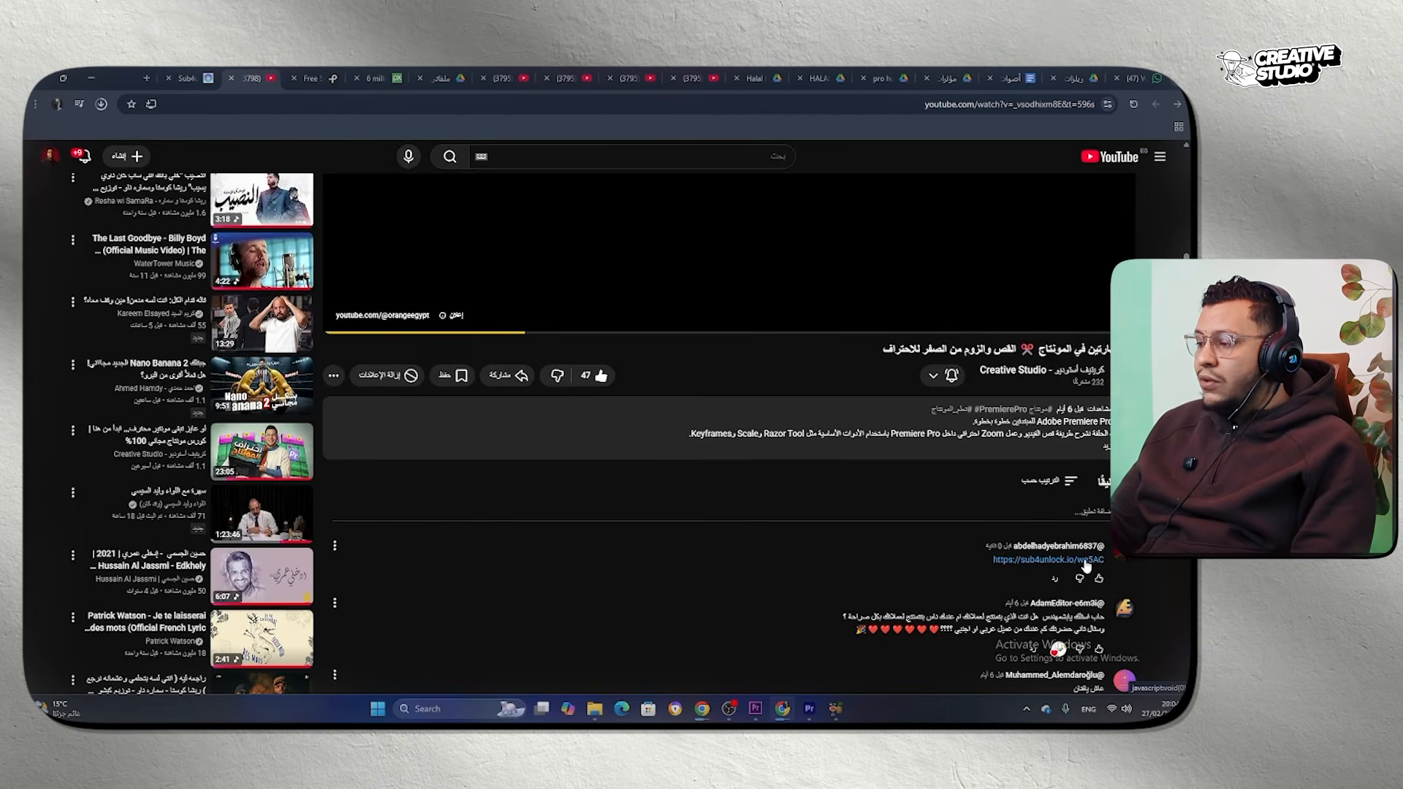
Step: Open the sub4unlock.io link from the top comment under the video and follow its YouTube subscription requirement to the Creative Studio channel
click(1087, 566)
click(453, 448)
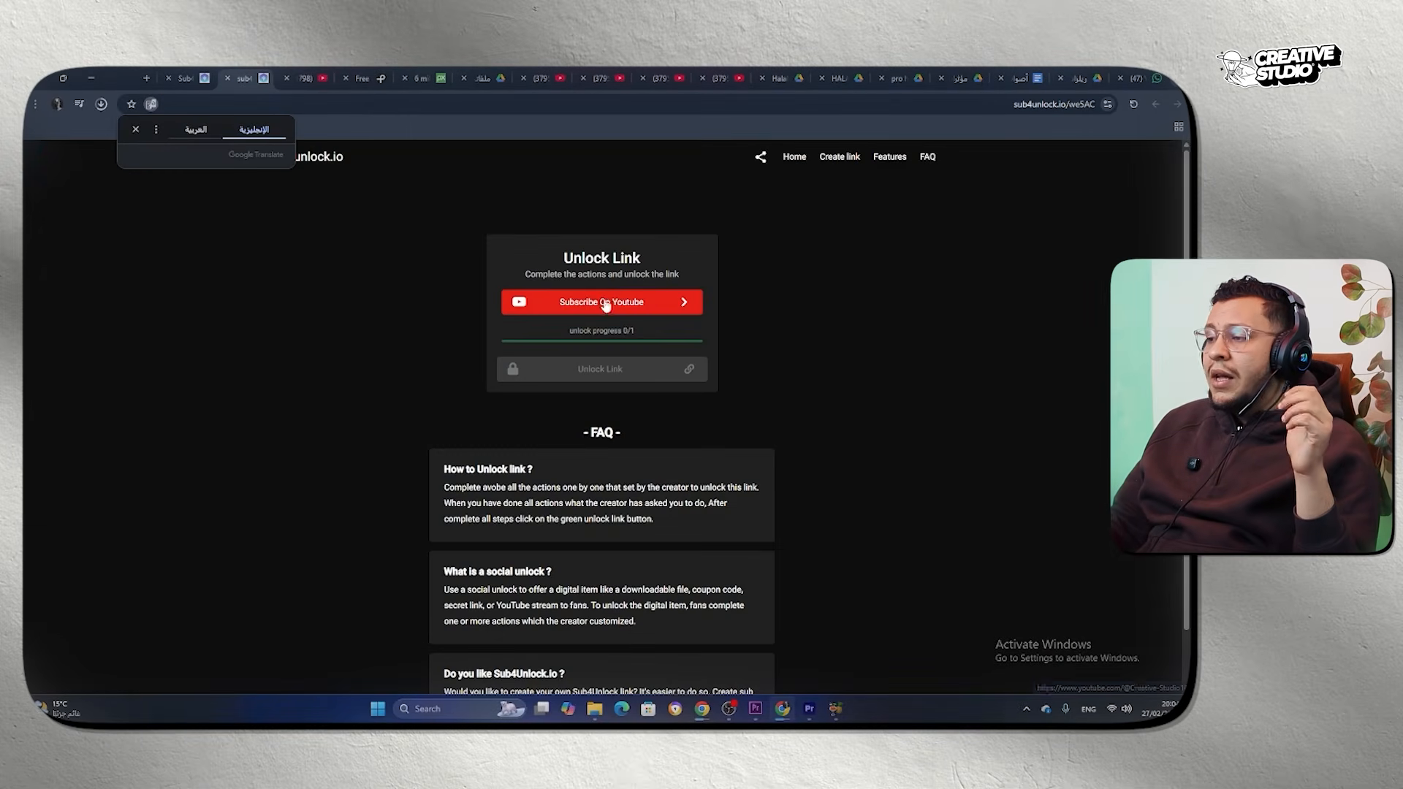
click(645, 309)
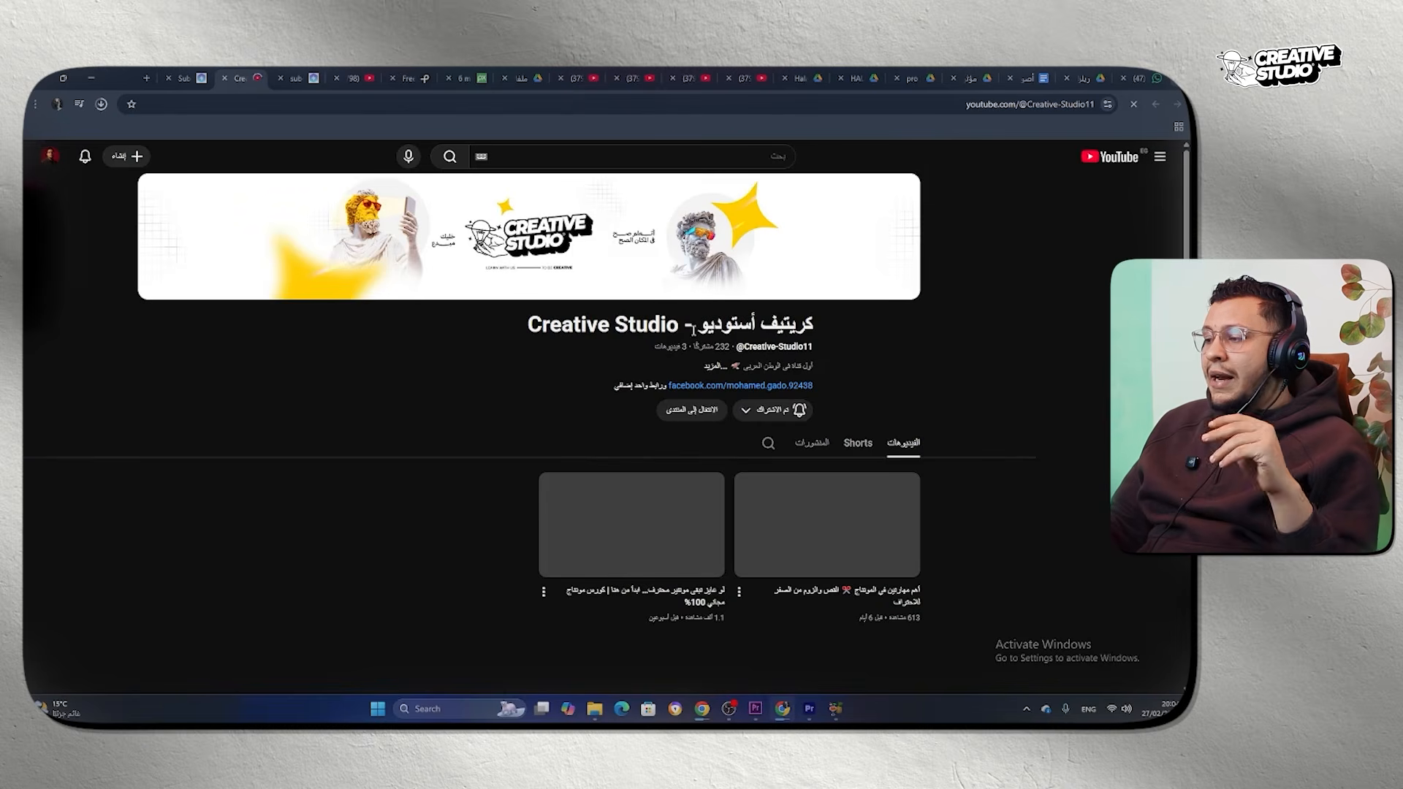
Step: Unsubscribe from the Creative Studio channel and subscribe to it again
click(795, 410)
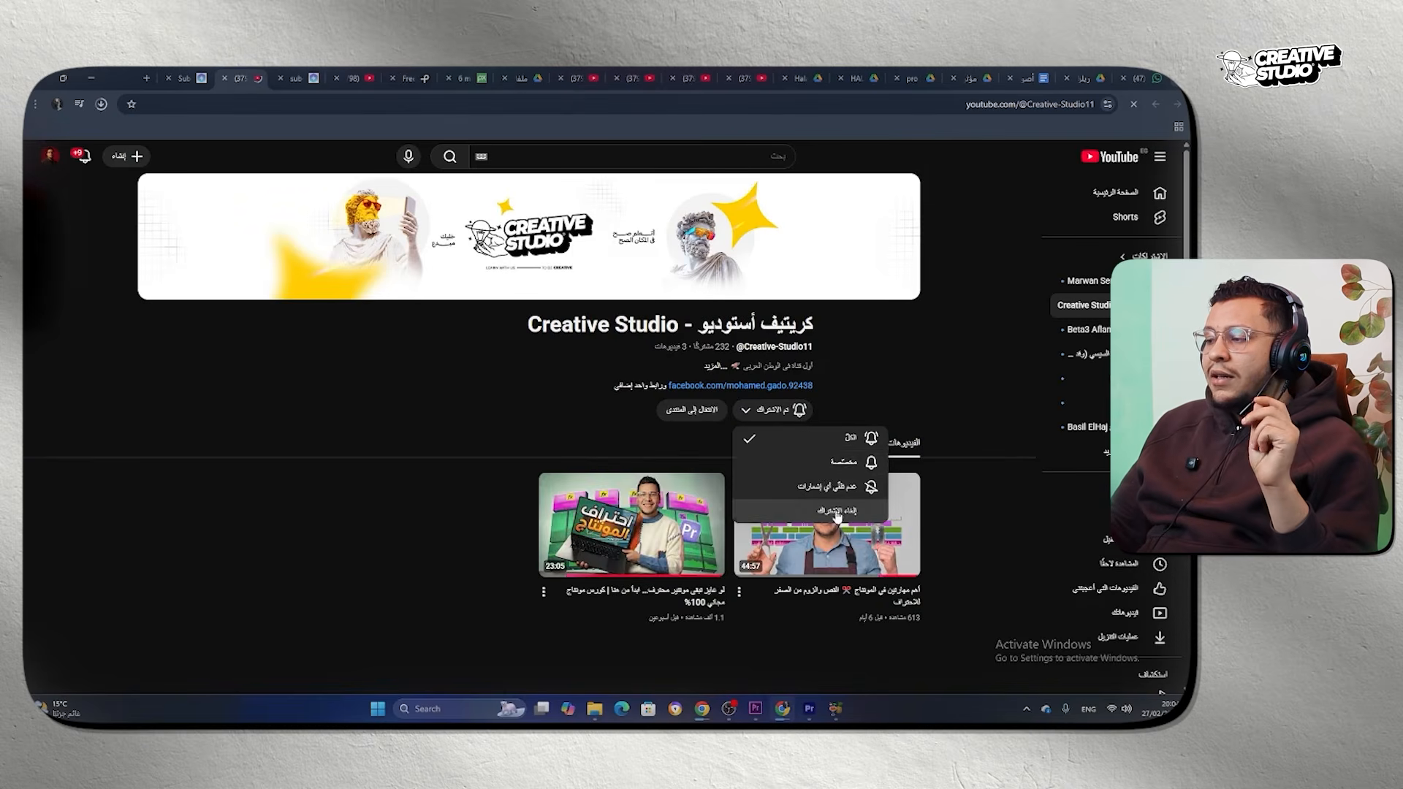
click(837, 512)
click(538, 443)
click(791, 410)
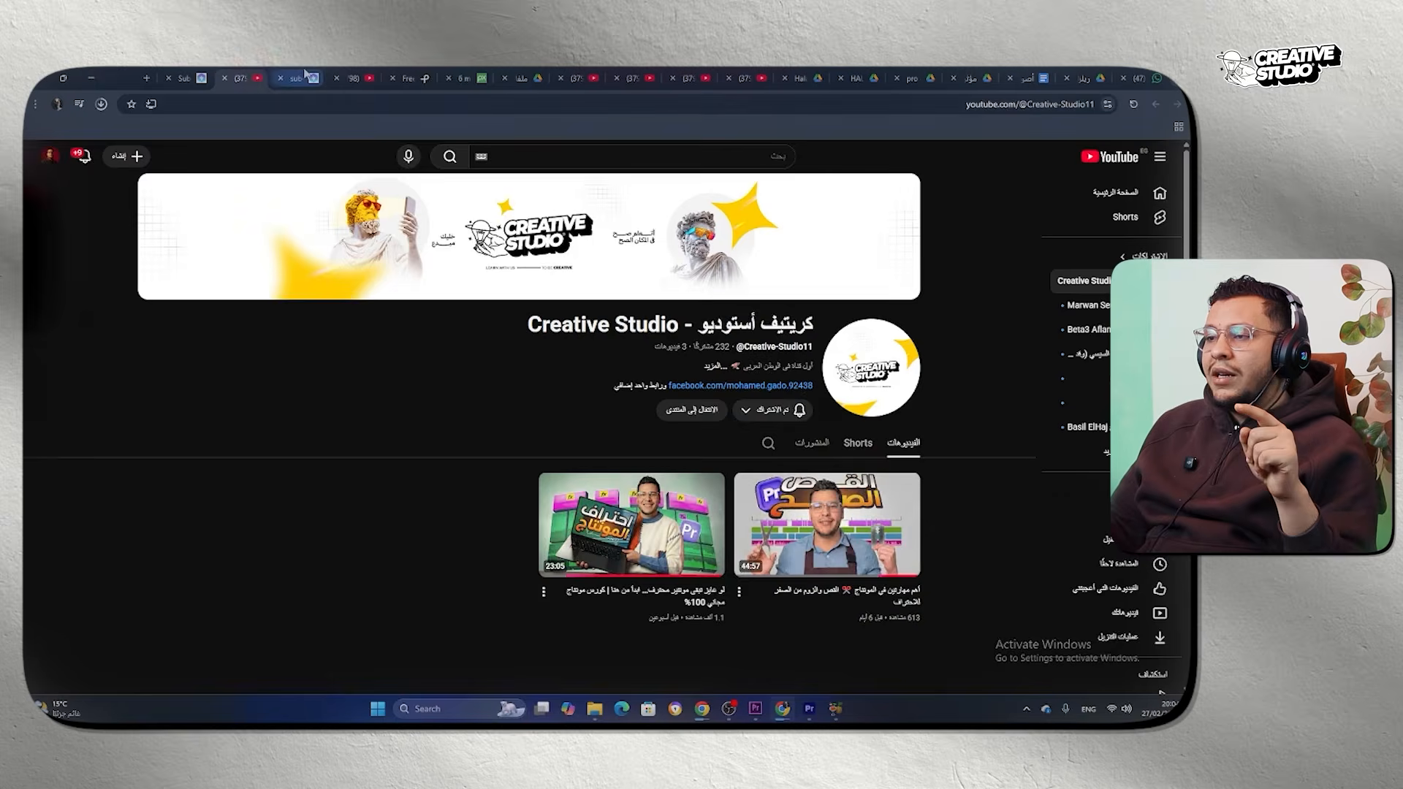
Step: Return to the Sub4unlock.io page and unlock the link to open the shared Google Drive folder
click(306, 75)
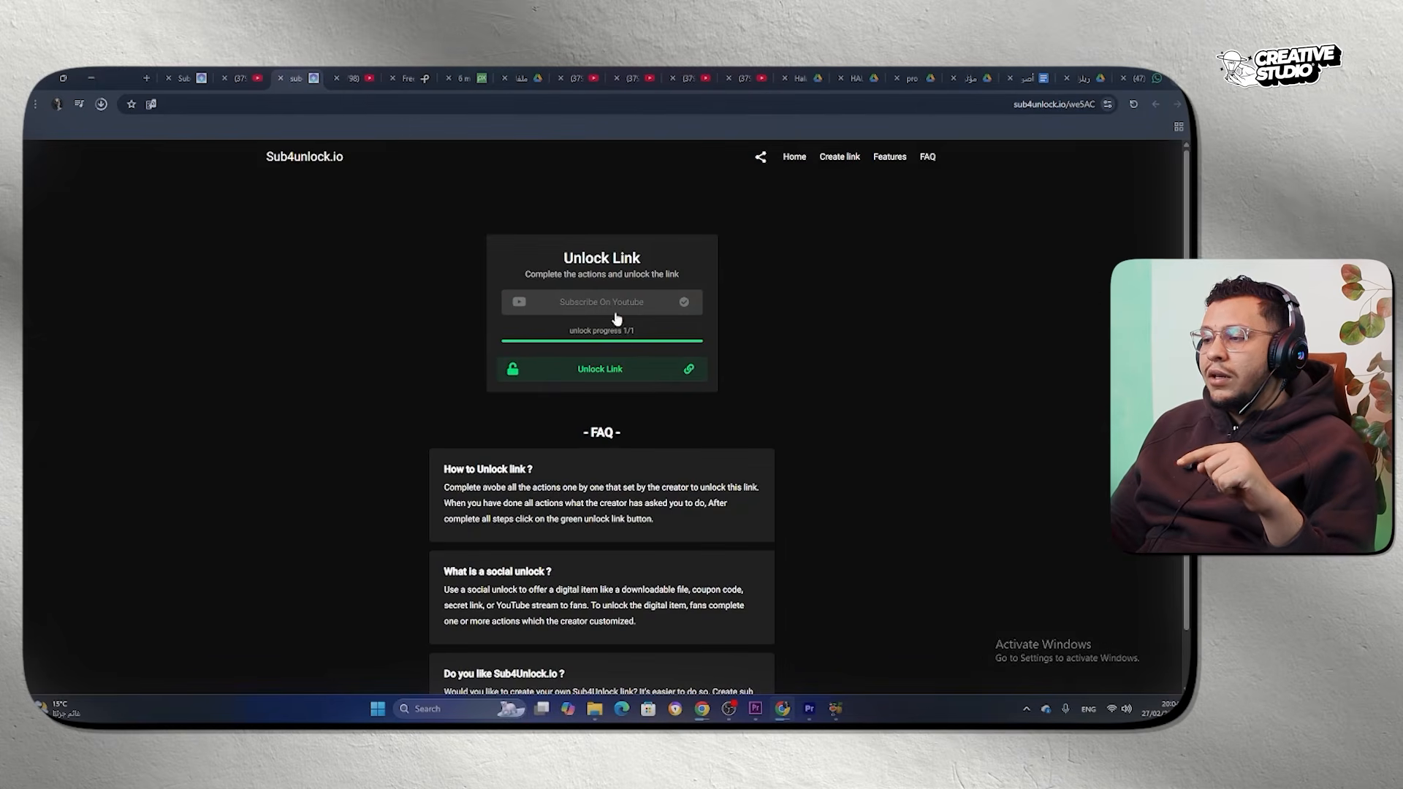
click(630, 374)
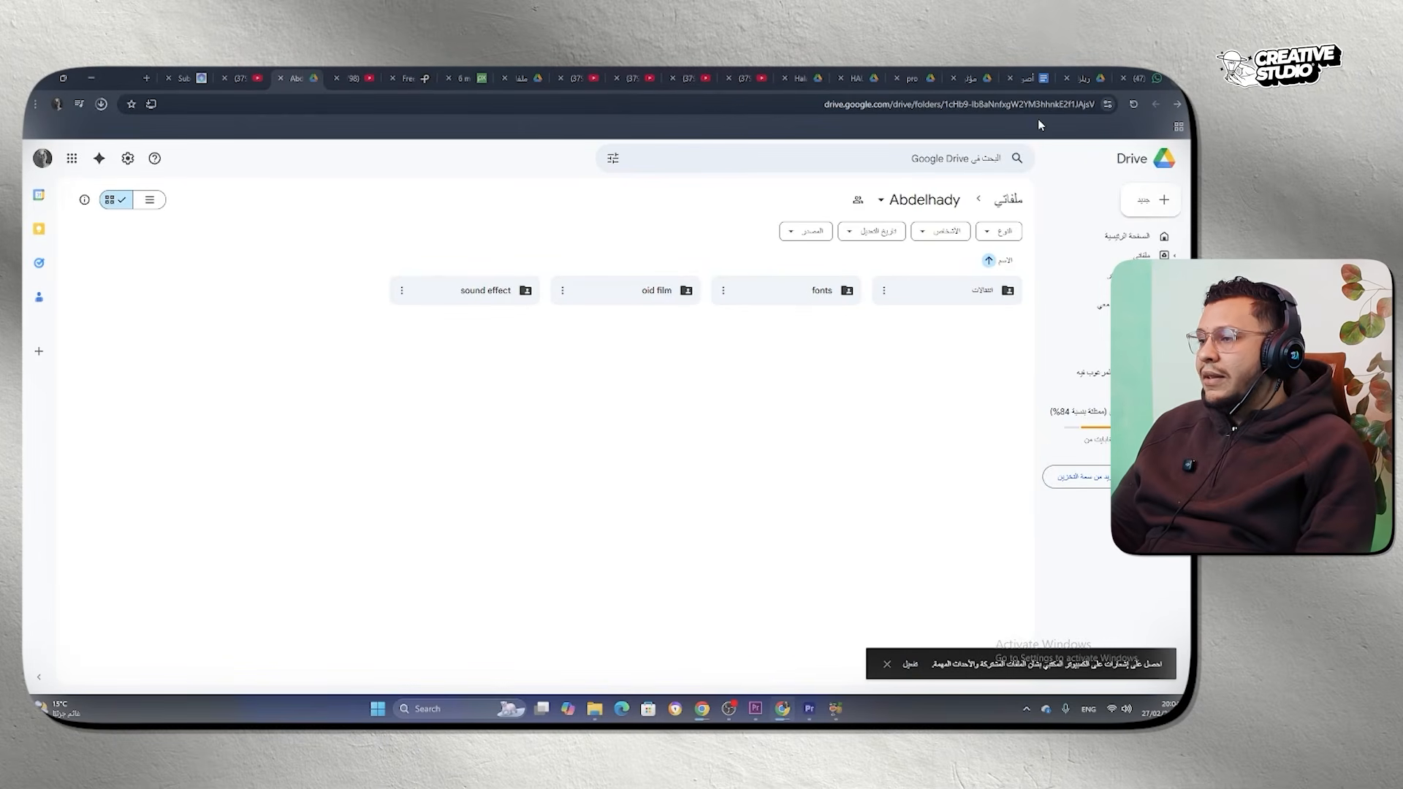
drag(989, 373, 441, 308)
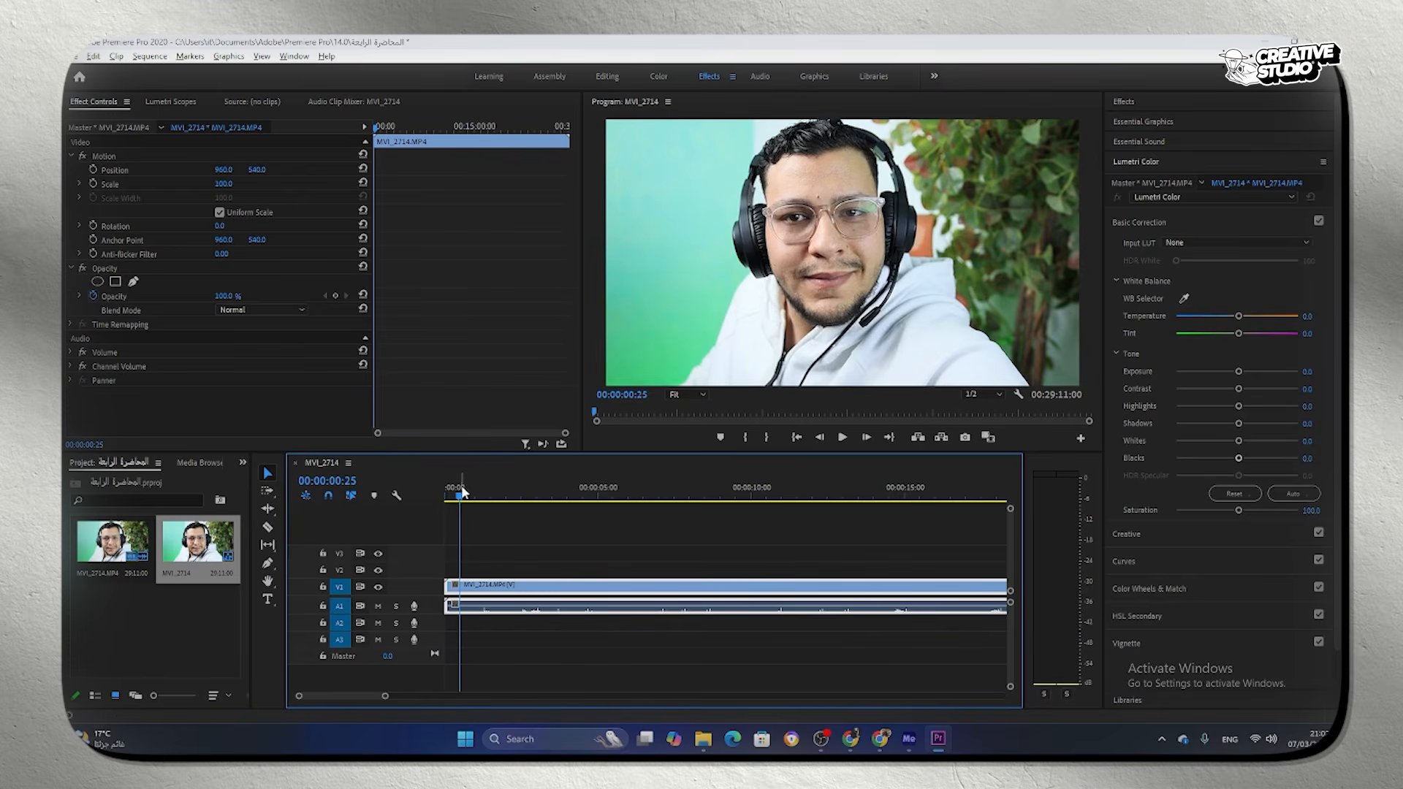
Step: Switch to Premiere Pro, move the playhead to the start of the sequence and show the Lumetri Scopes with Vectorscope YUV
drag(461, 497, 447, 497)
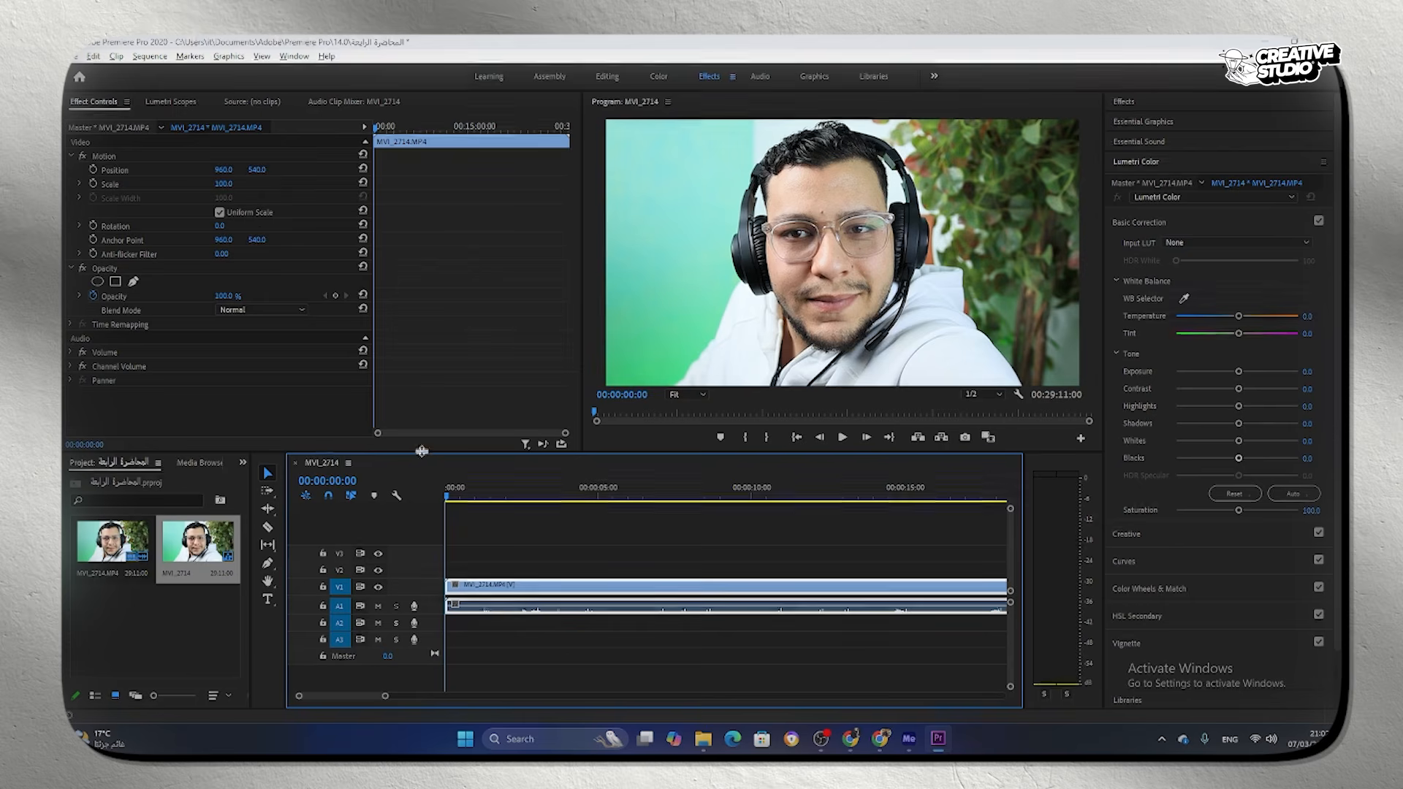
click(170, 105)
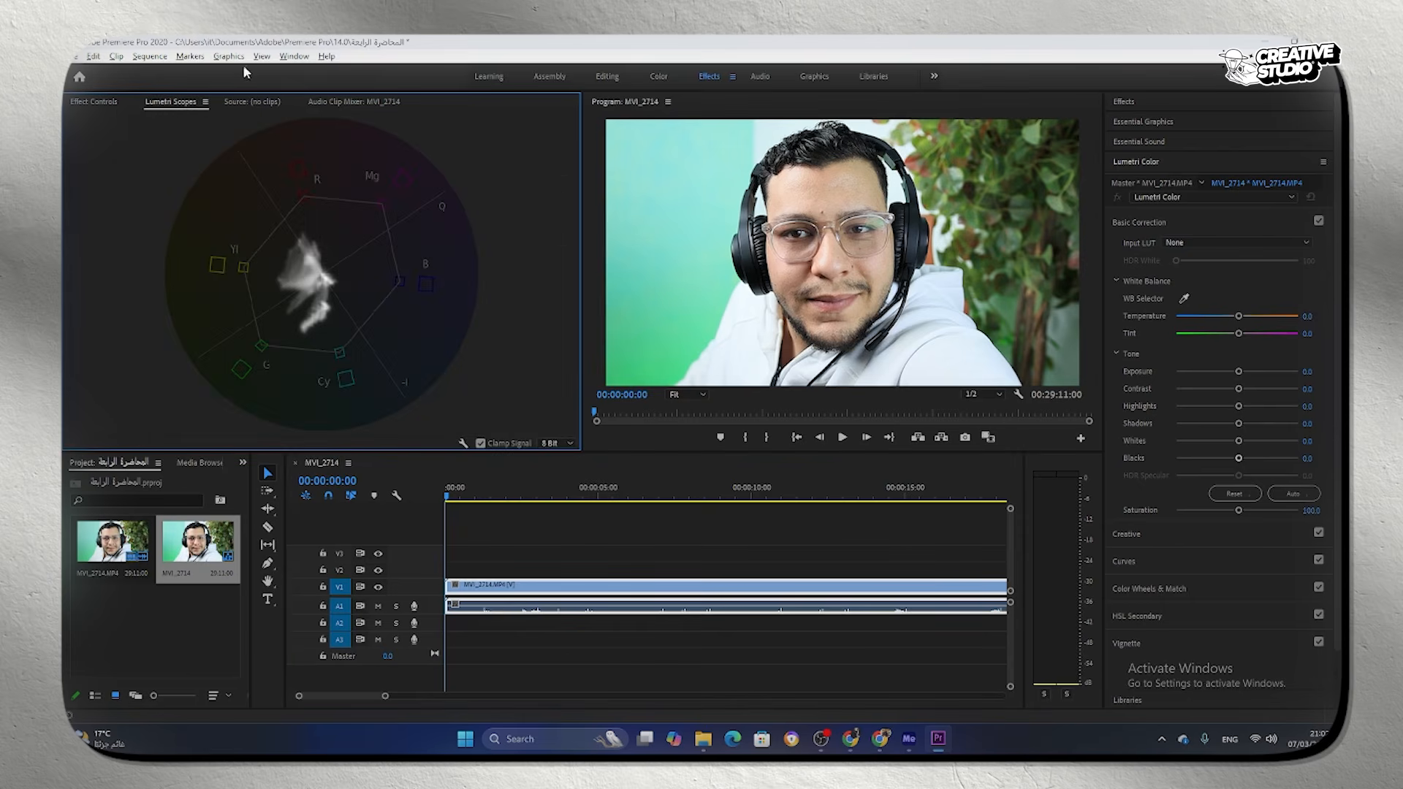
click(287, 58)
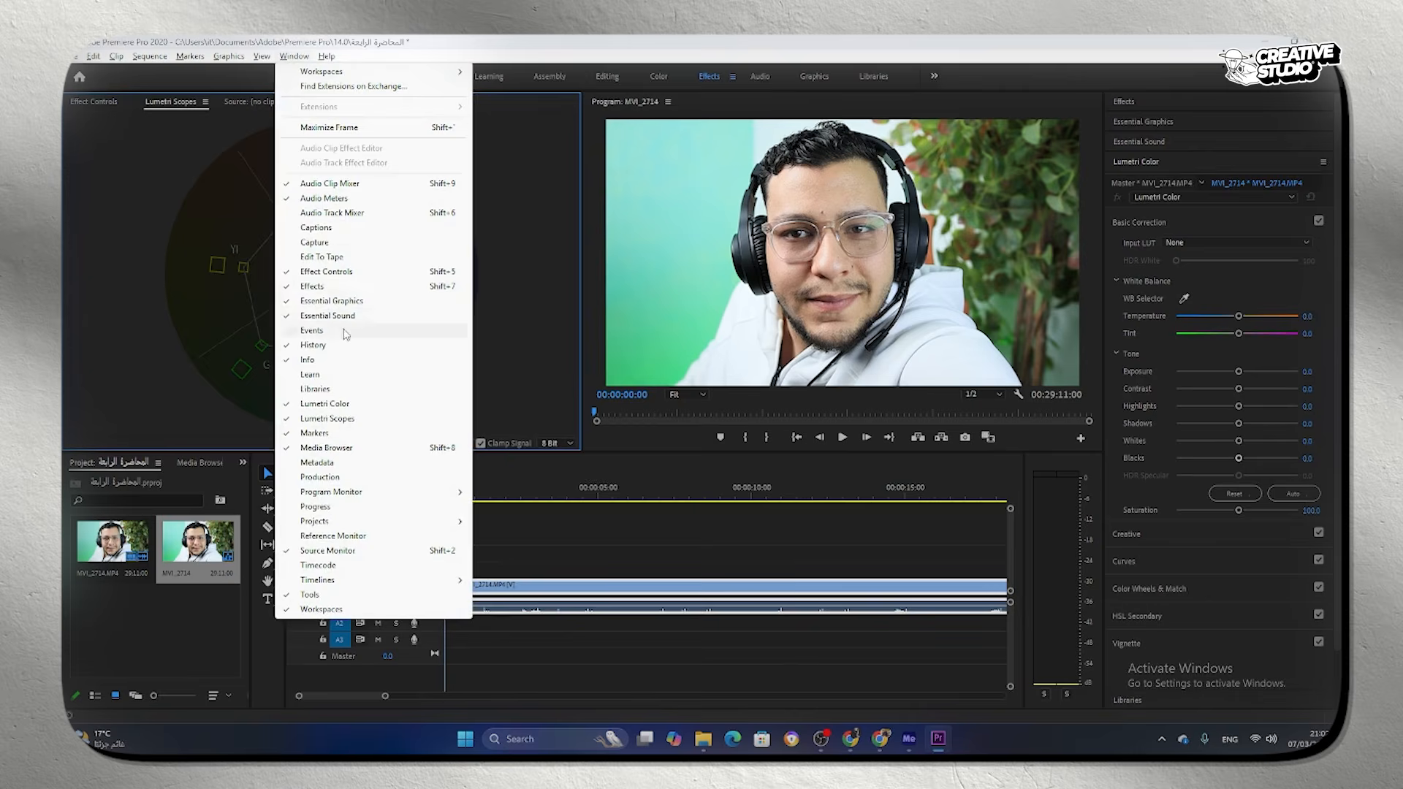
click(307, 358)
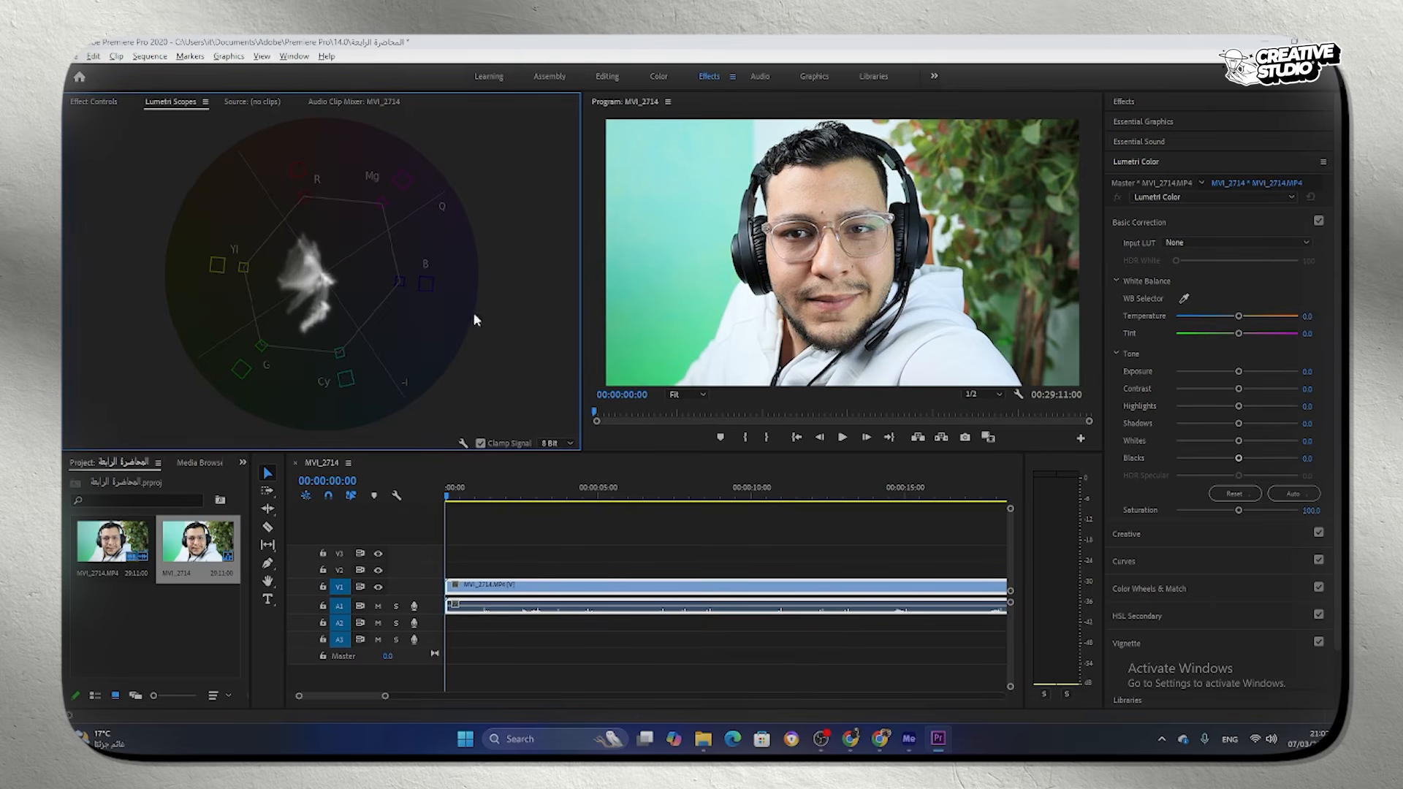
right_click(313, 245)
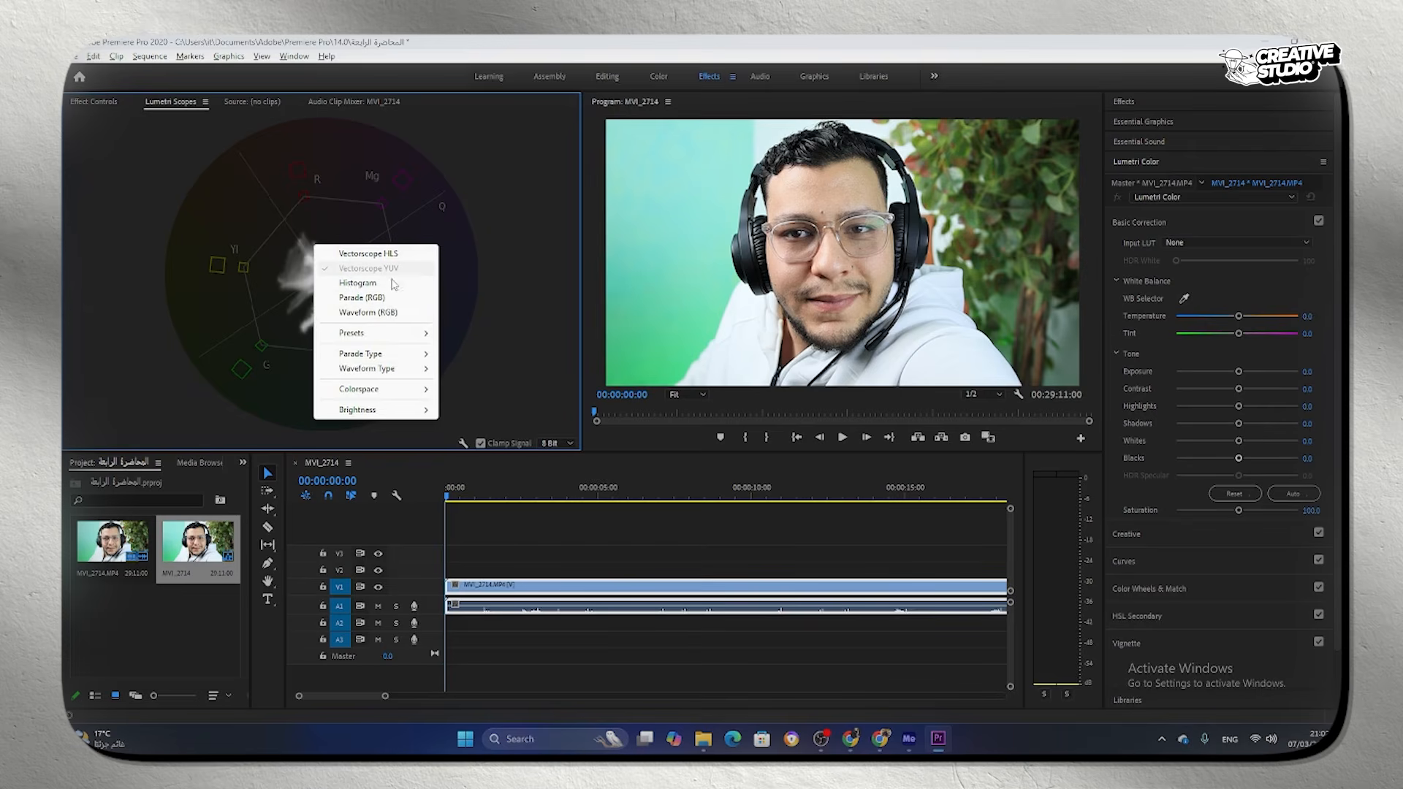
click(260, 270)
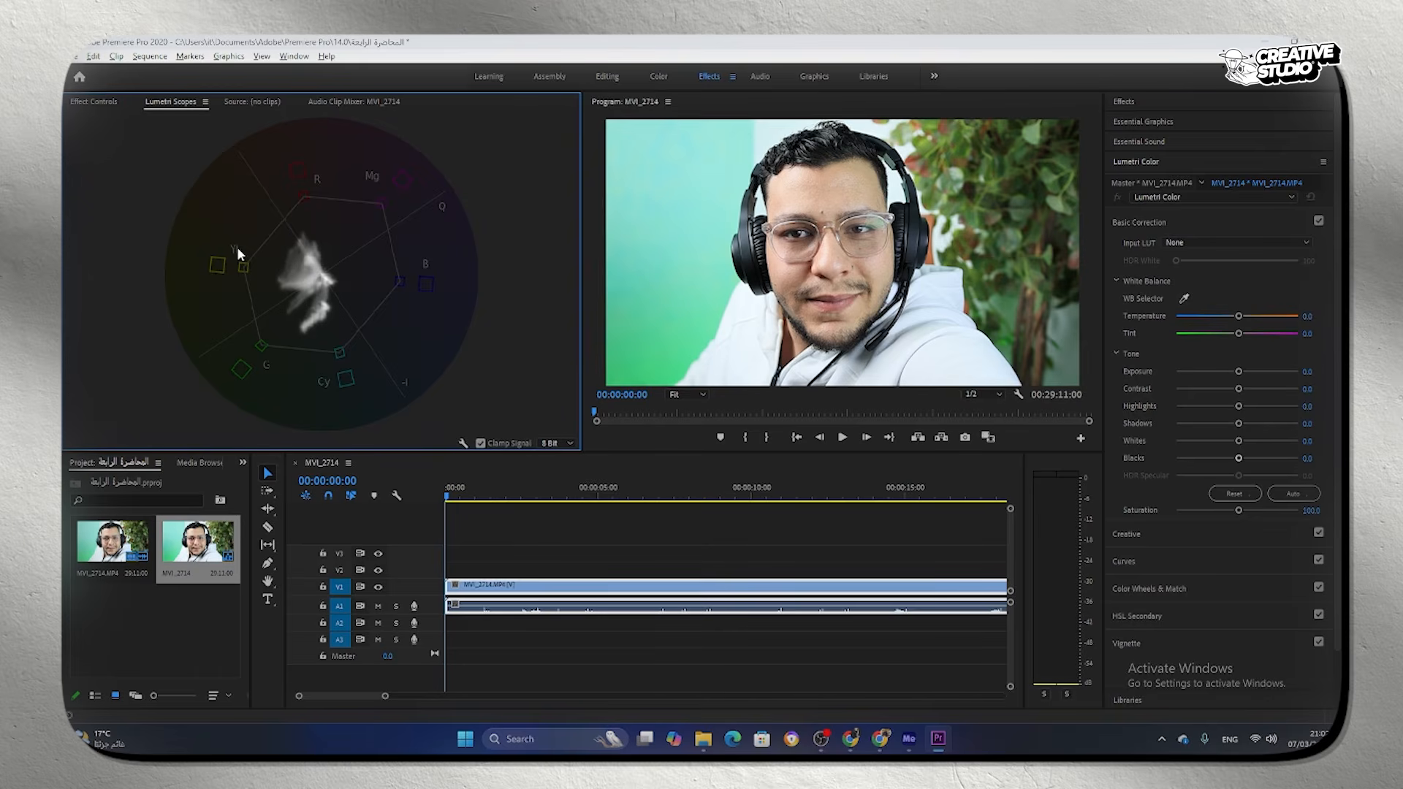
Step: Draw a four-point free-form opacity mask on the clip around a small patch of forehead skin
click(94, 101)
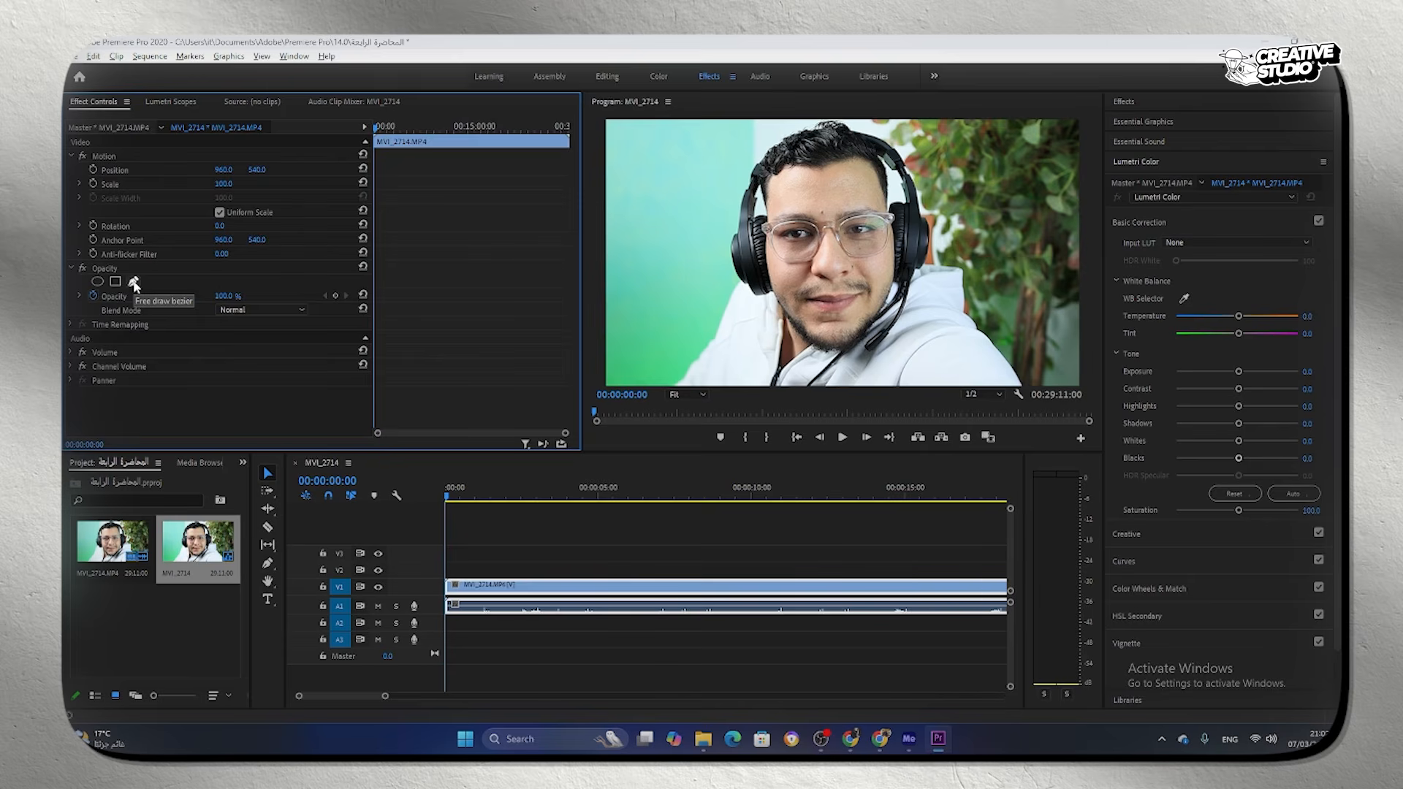
click(172, 101)
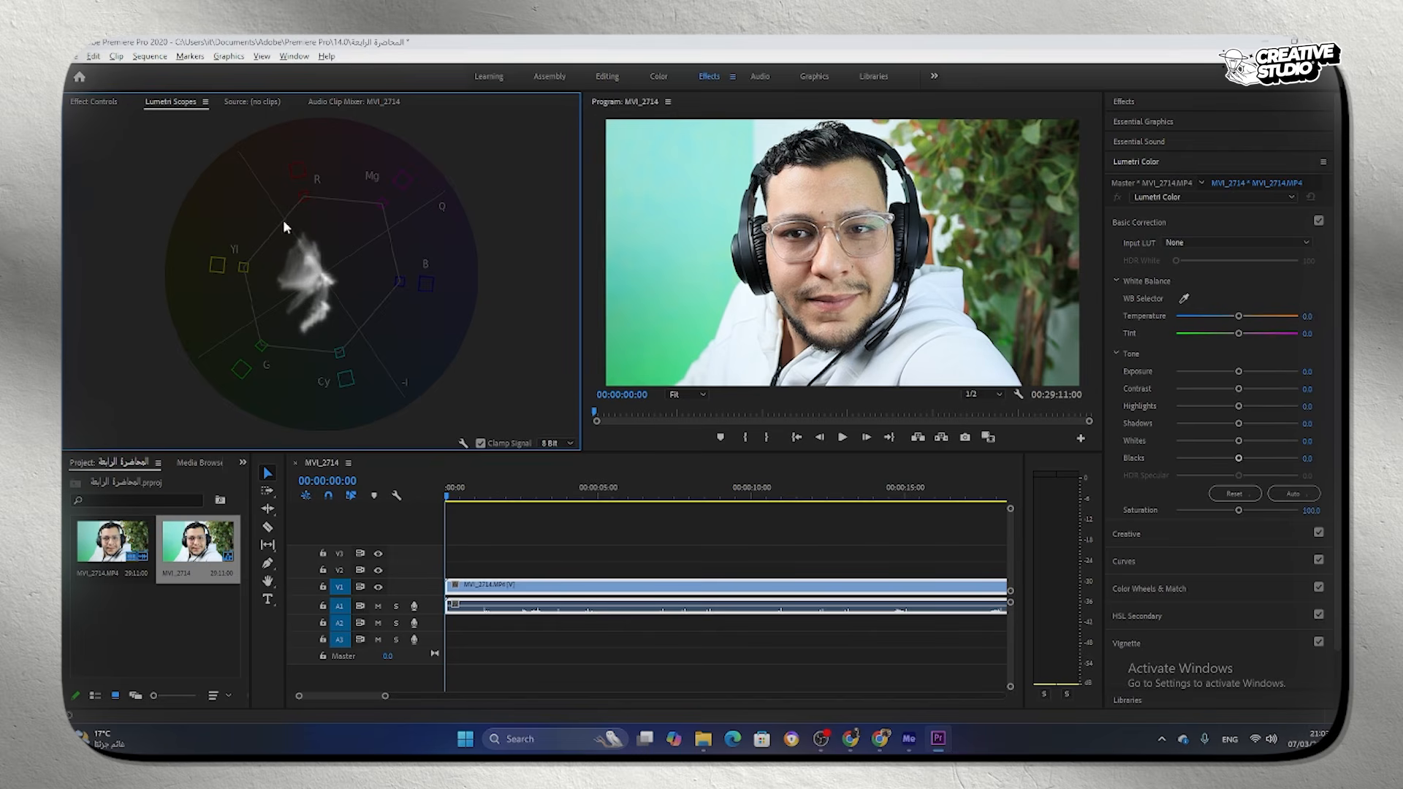
click(94, 102)
click(133, 281)
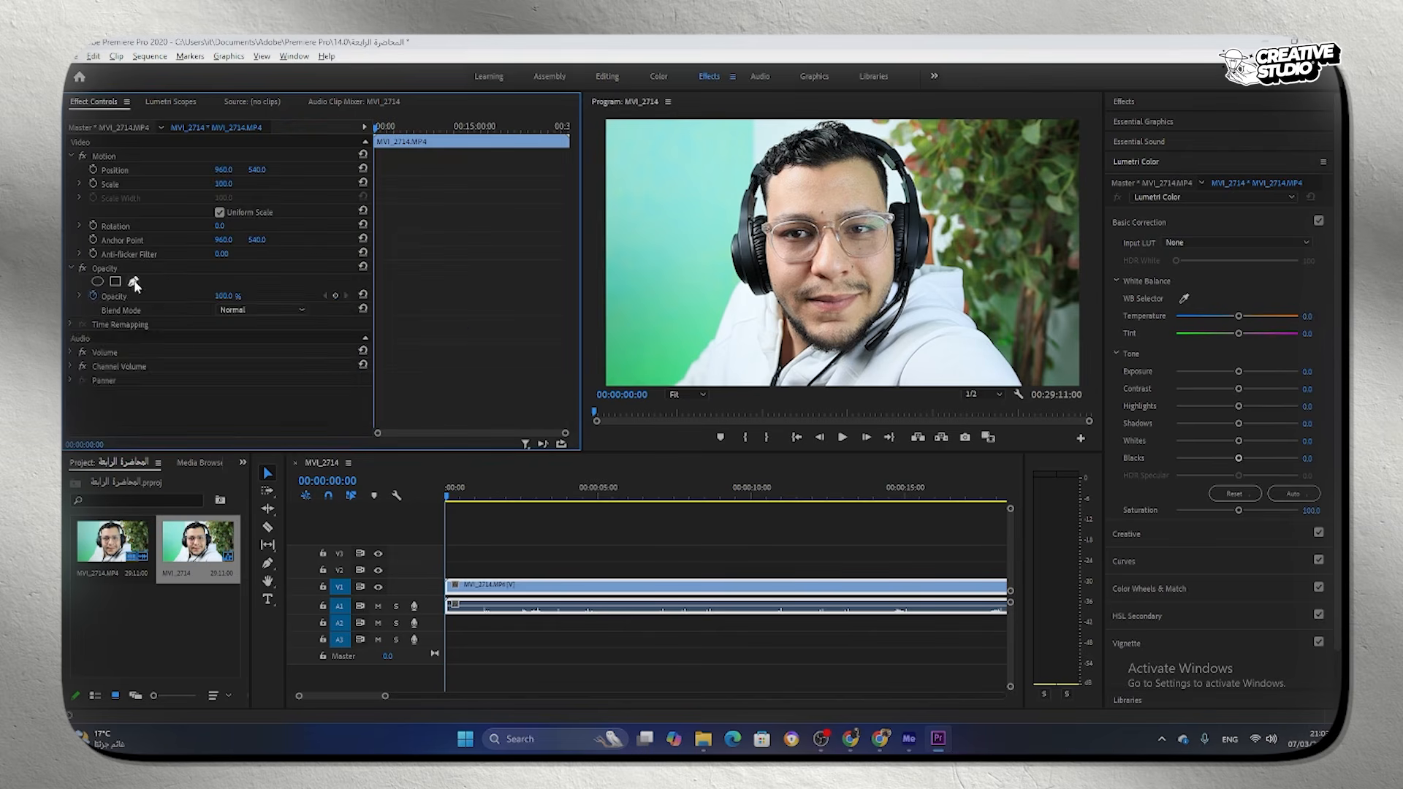
click(852, 176)
click(807, 180)
click(854, 197)
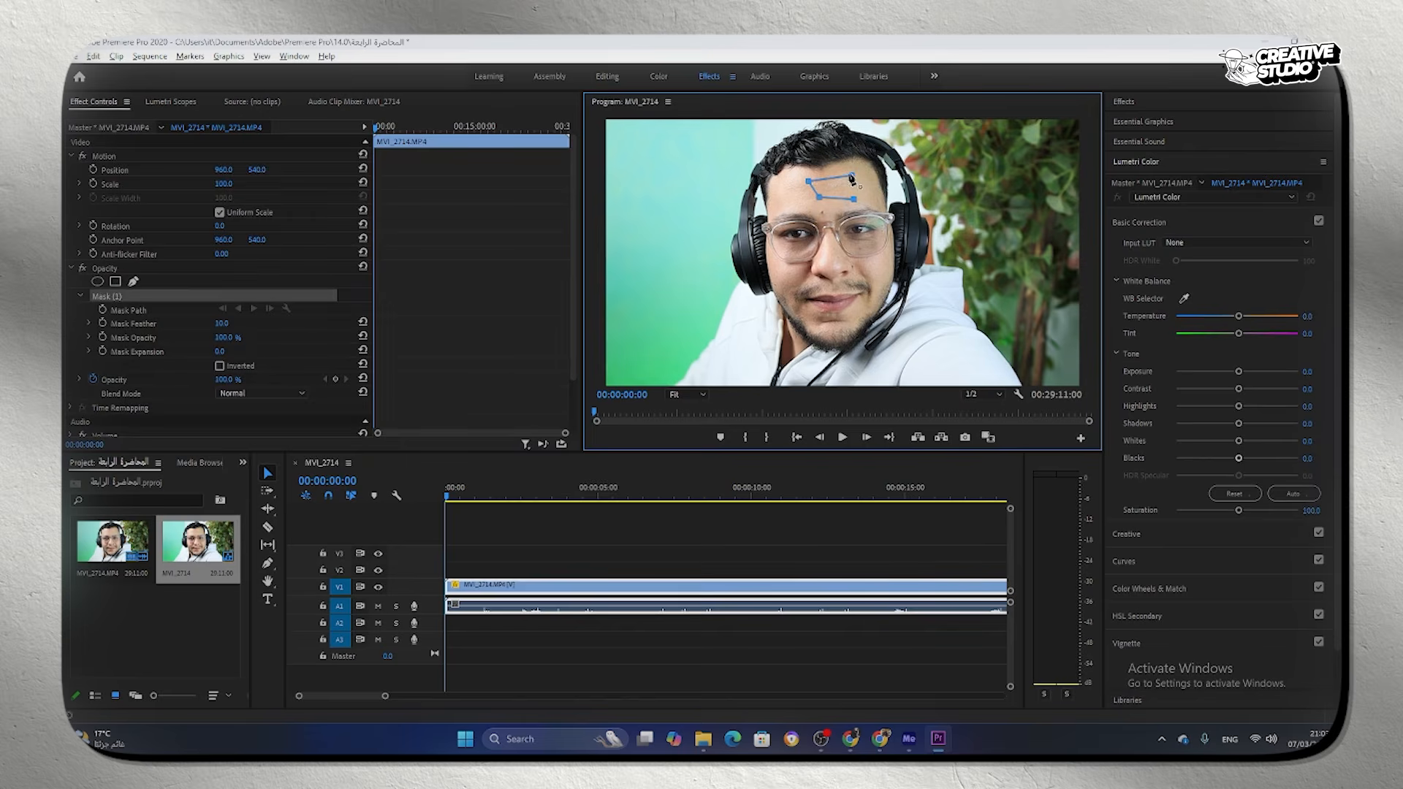
click(853, 177)
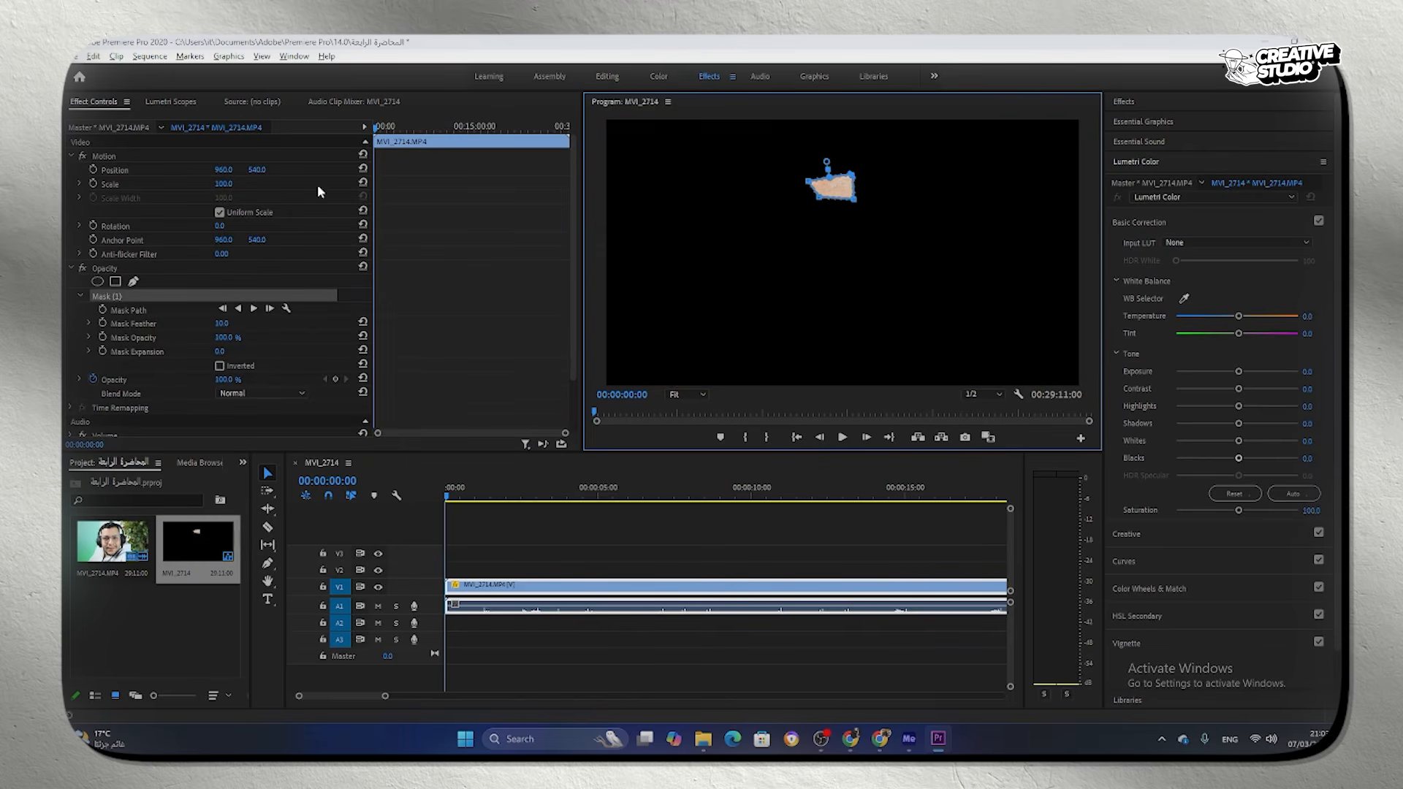
Step: Sample the masked skin for the Hue vs Hue curve and shift its red-orange points while checking the vectorscope against the skin-tone line
click(171, 102)
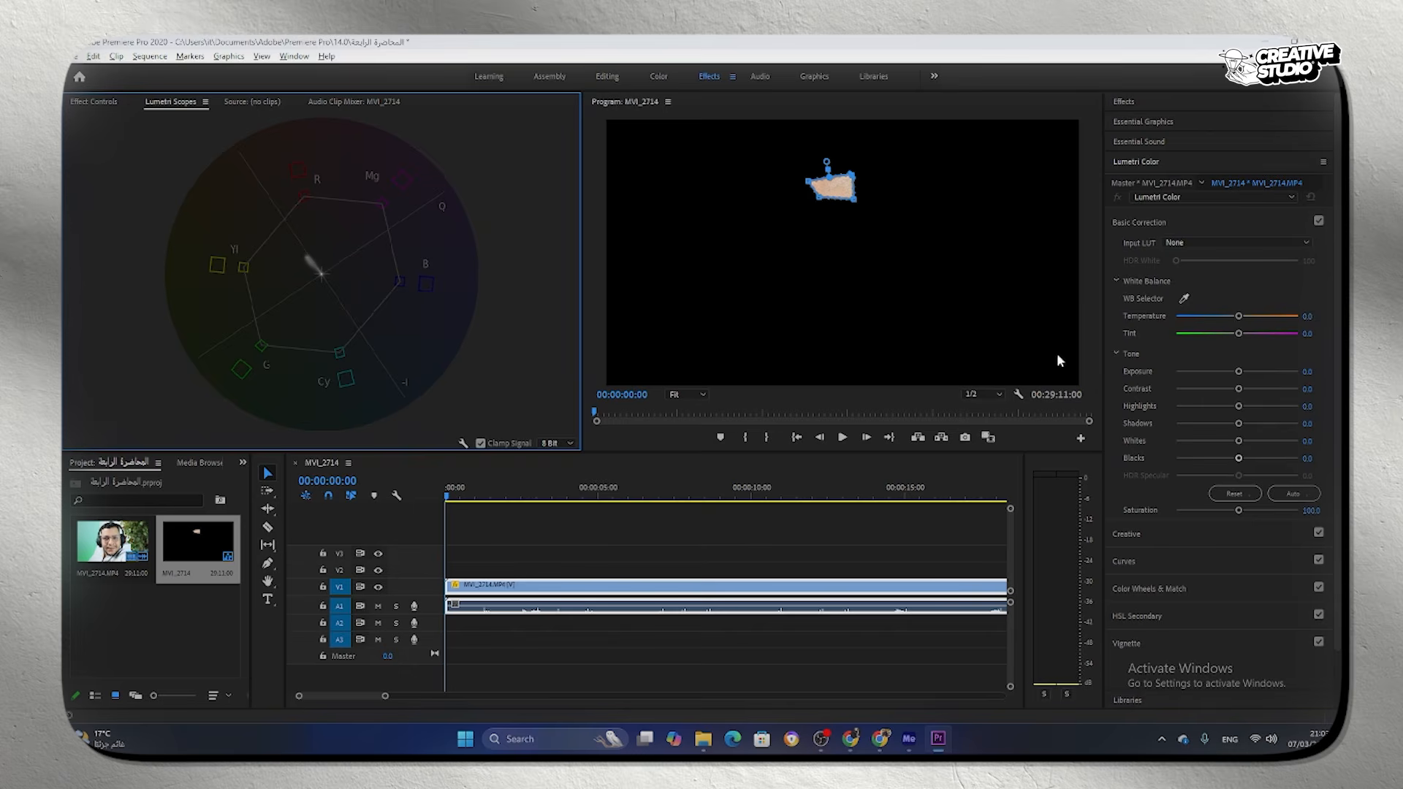
click(1158, 565)
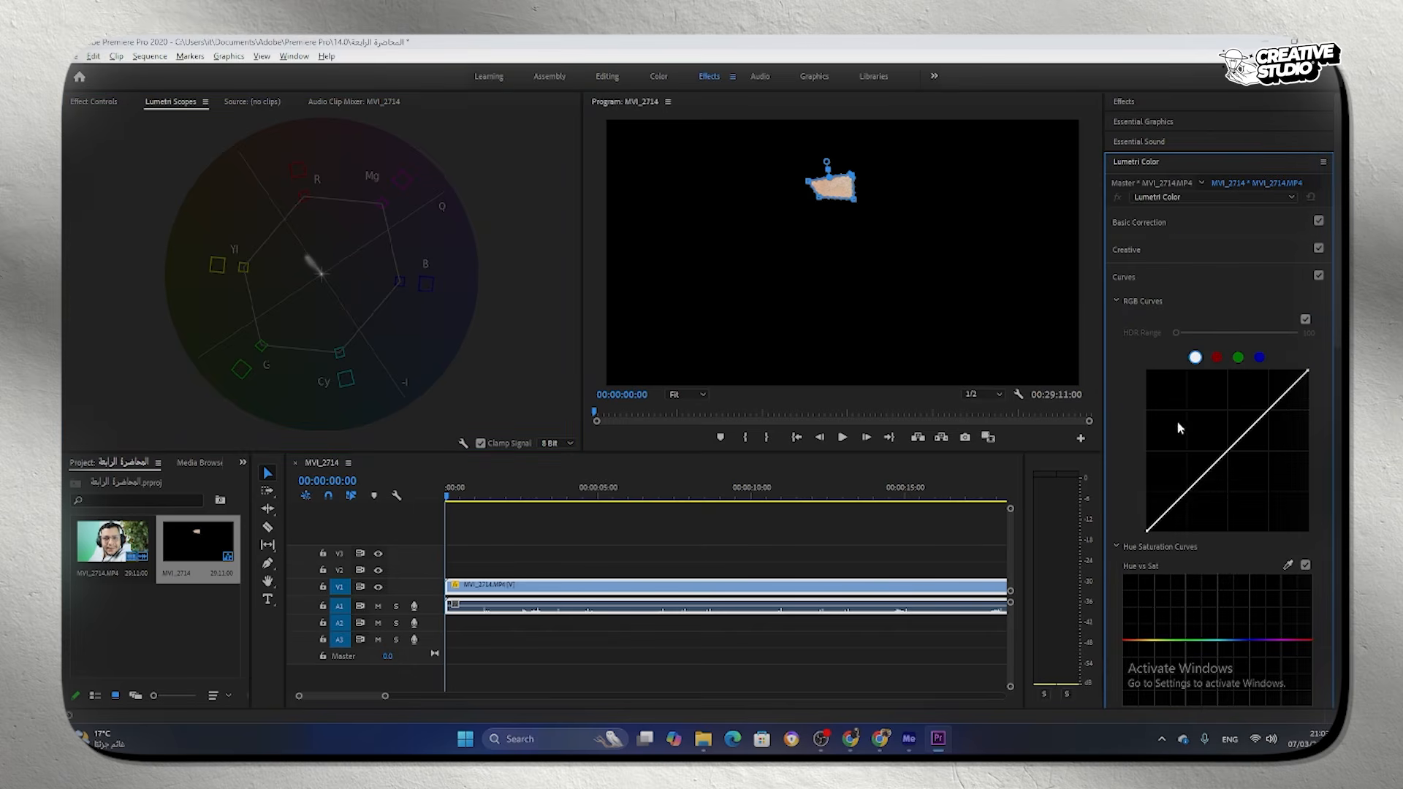
scroll(1151, 351, down, 1)
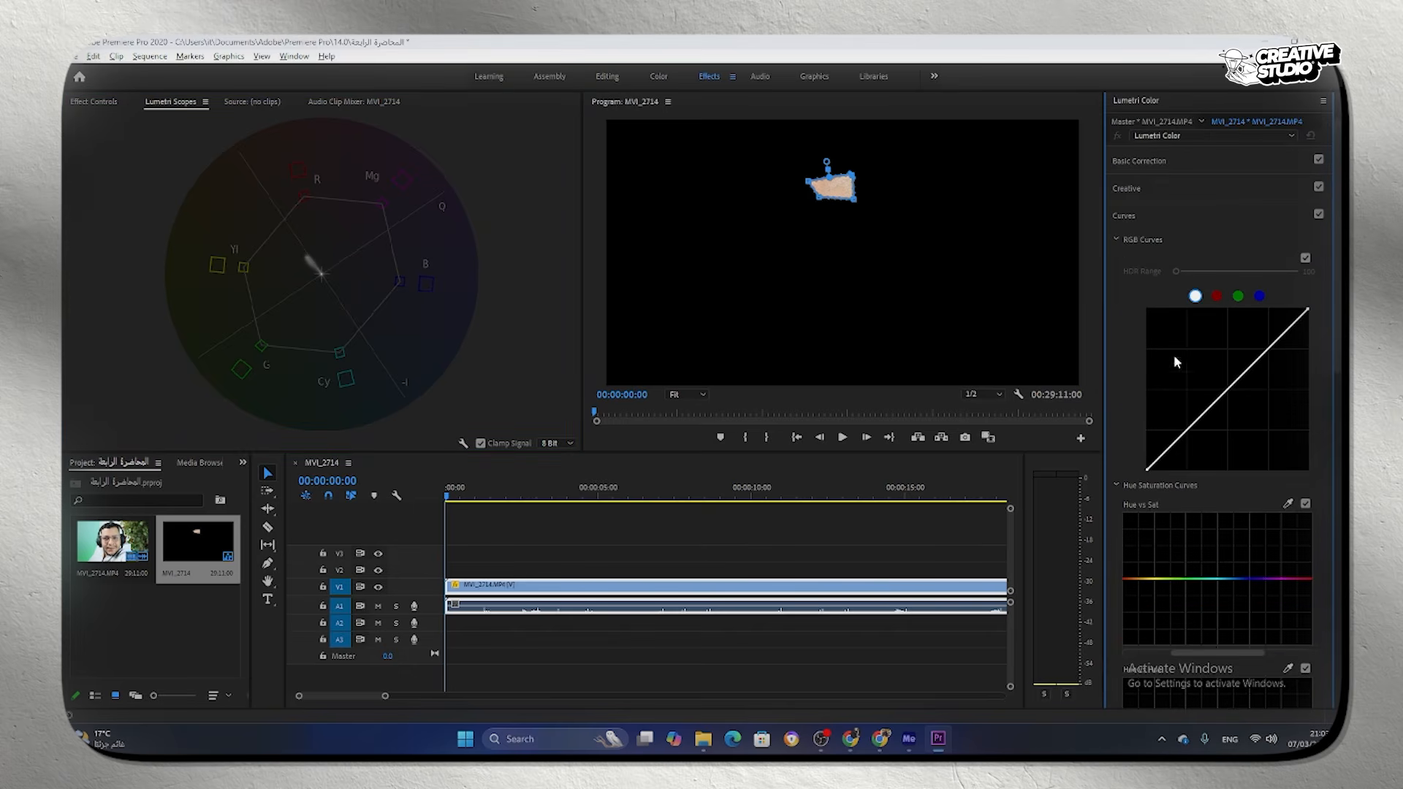
drag(1342, 264, 1339, 418)
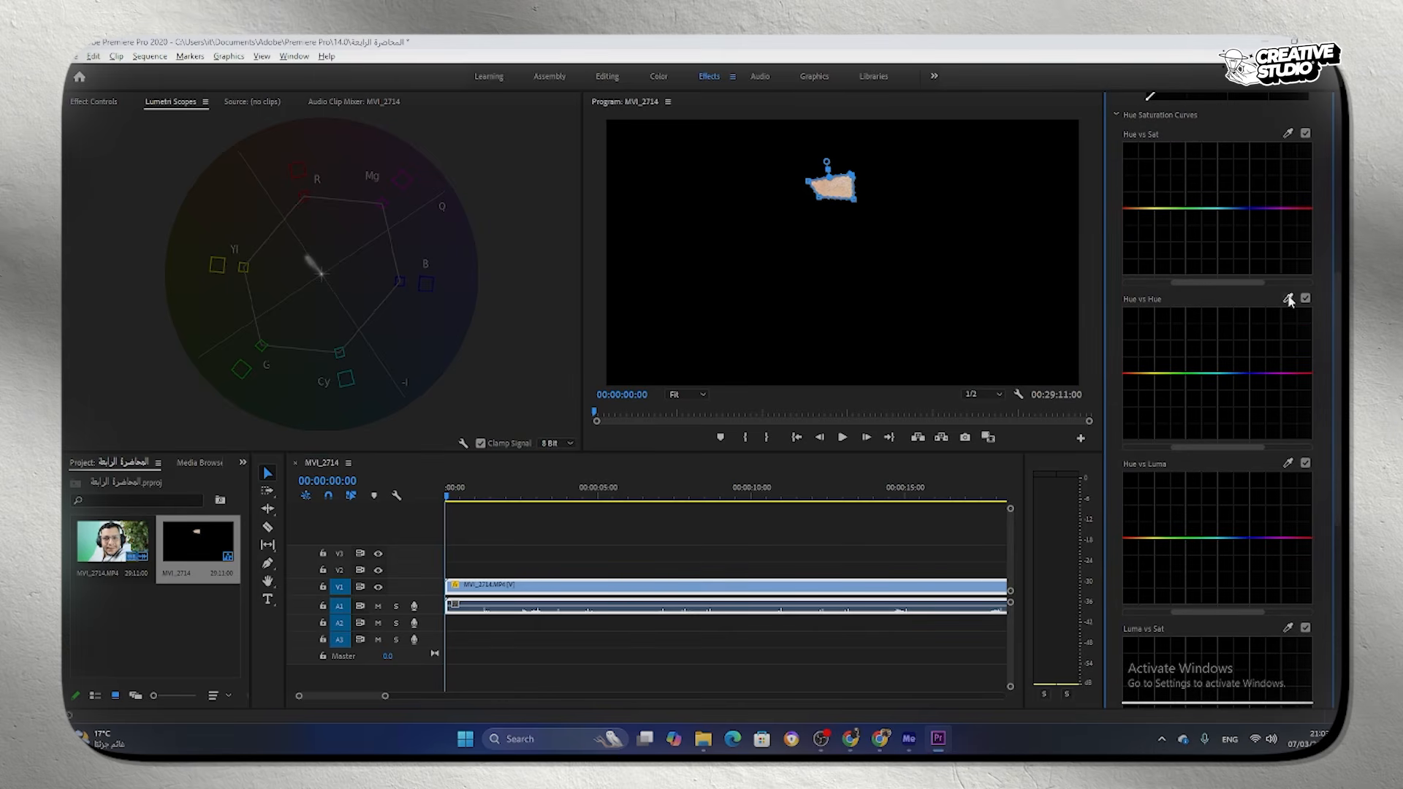
click(1290, 300)
click(850, 191)
drag(1138, 377, 1131, 373)
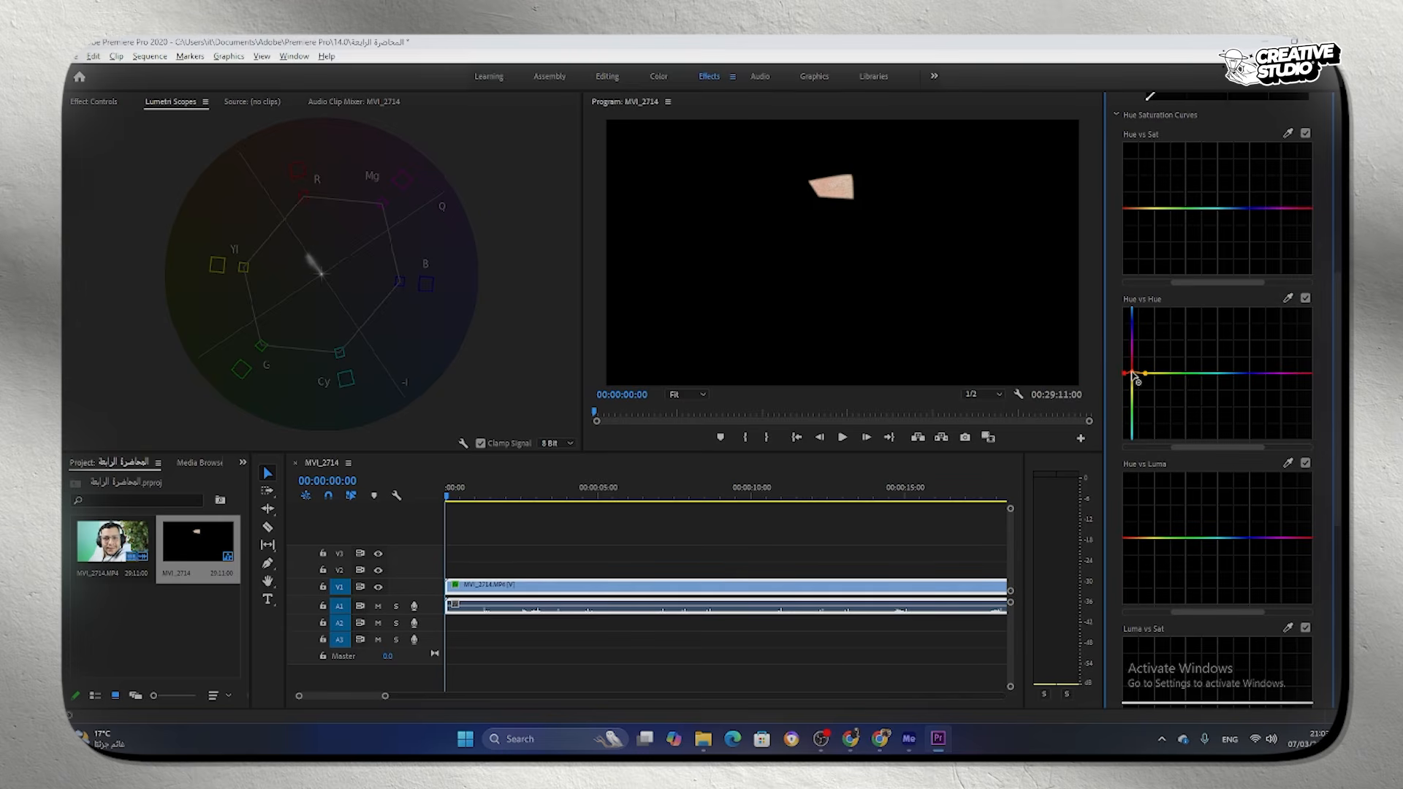
drag(1133, 374, 1117, 374)
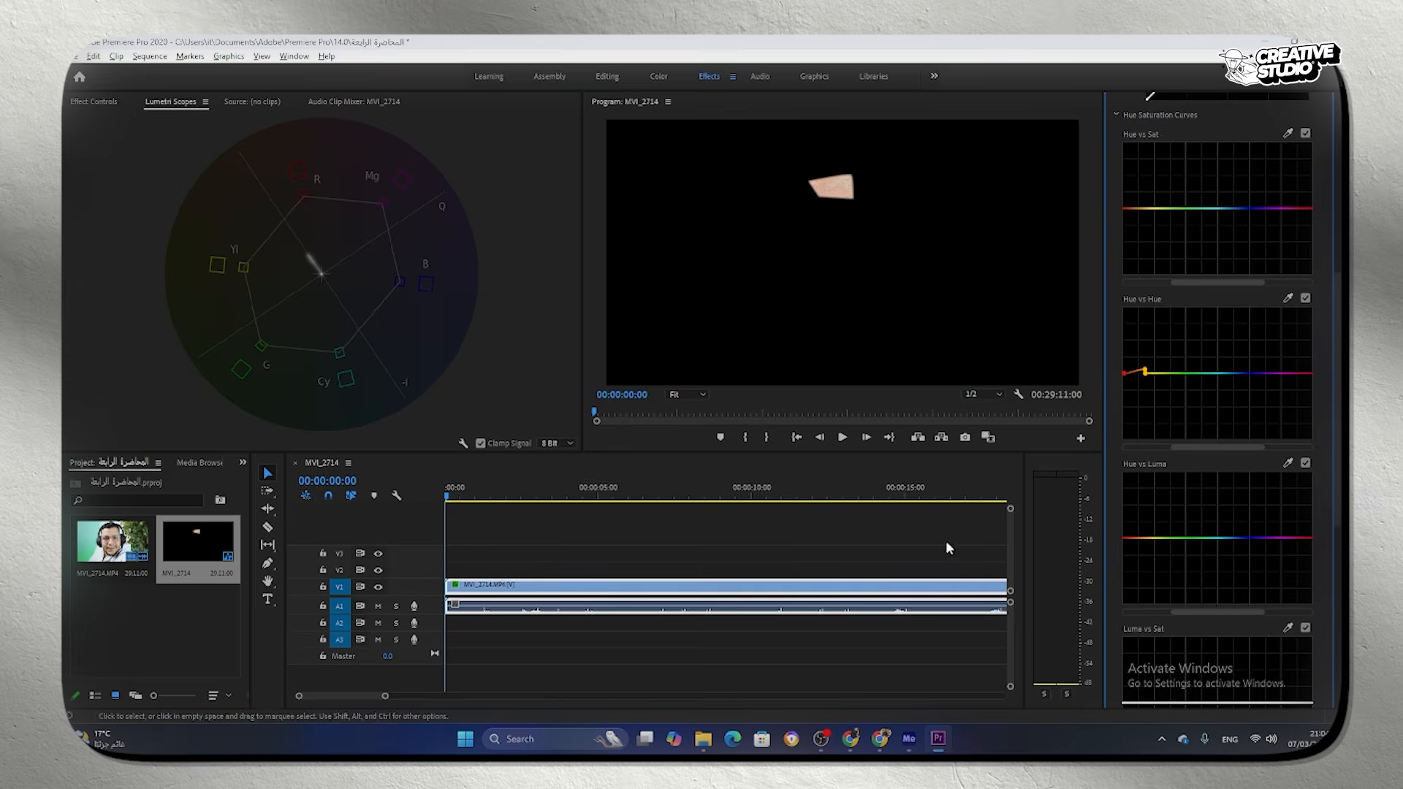
Step: Delete the forehead opacity mask from the clip
click(93, 102)
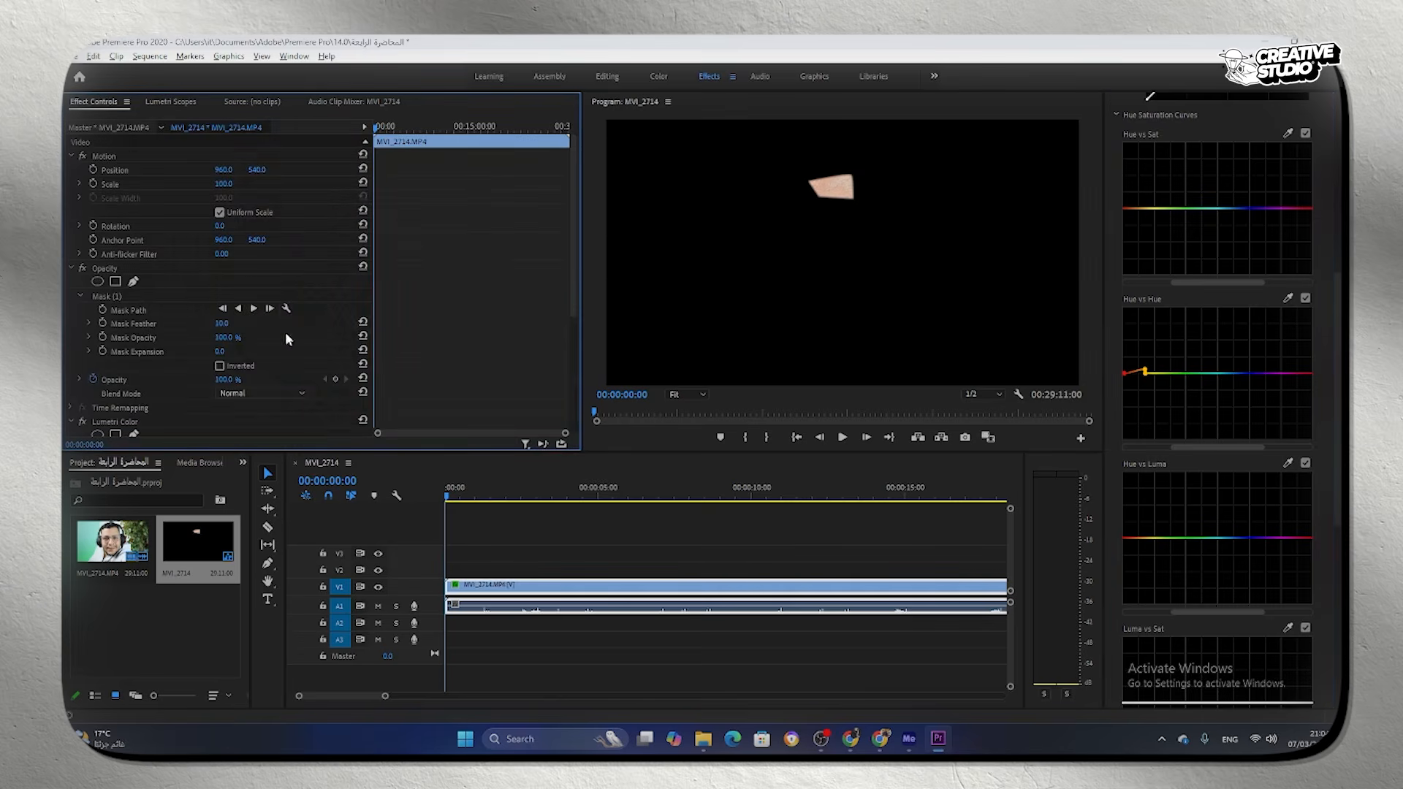
click(136, 297)
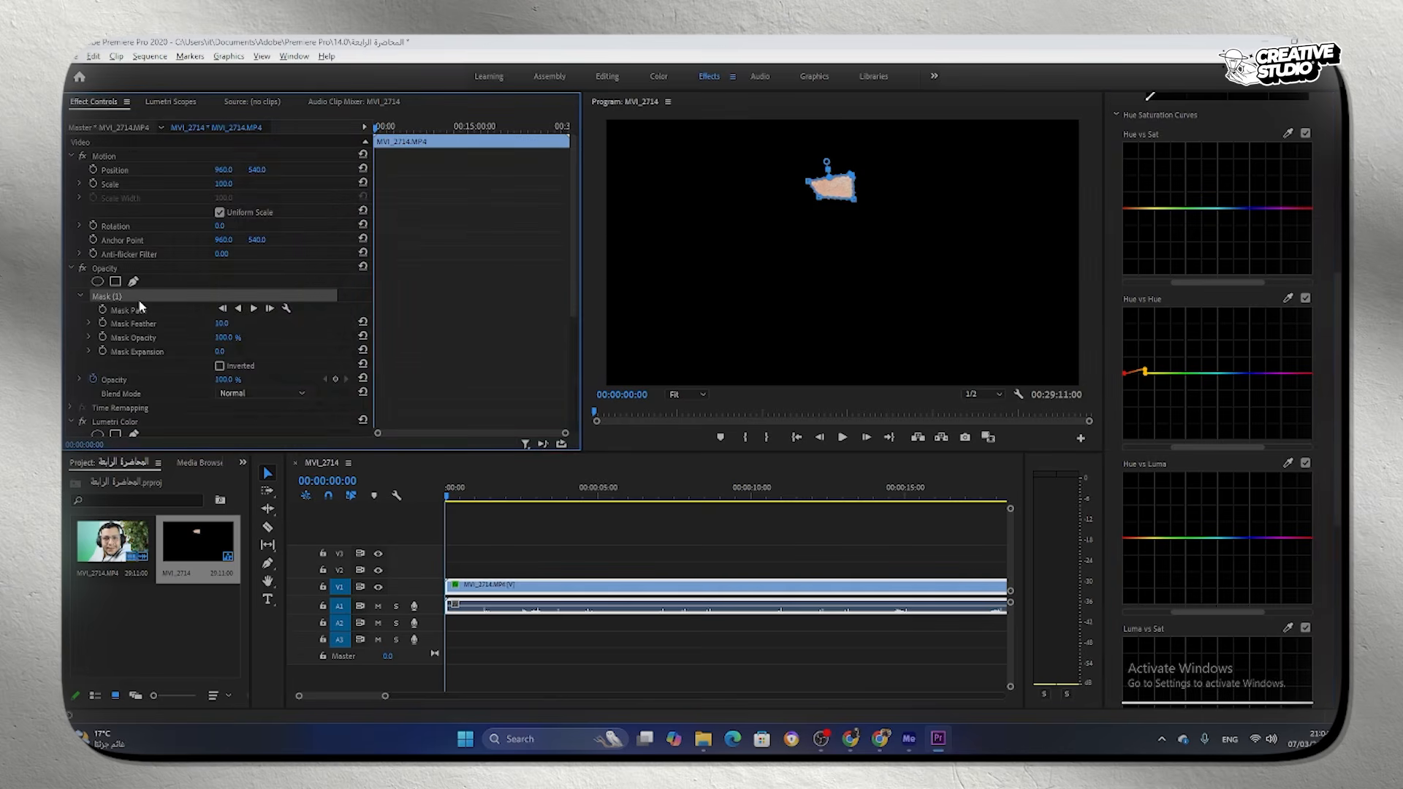
key(Delete)
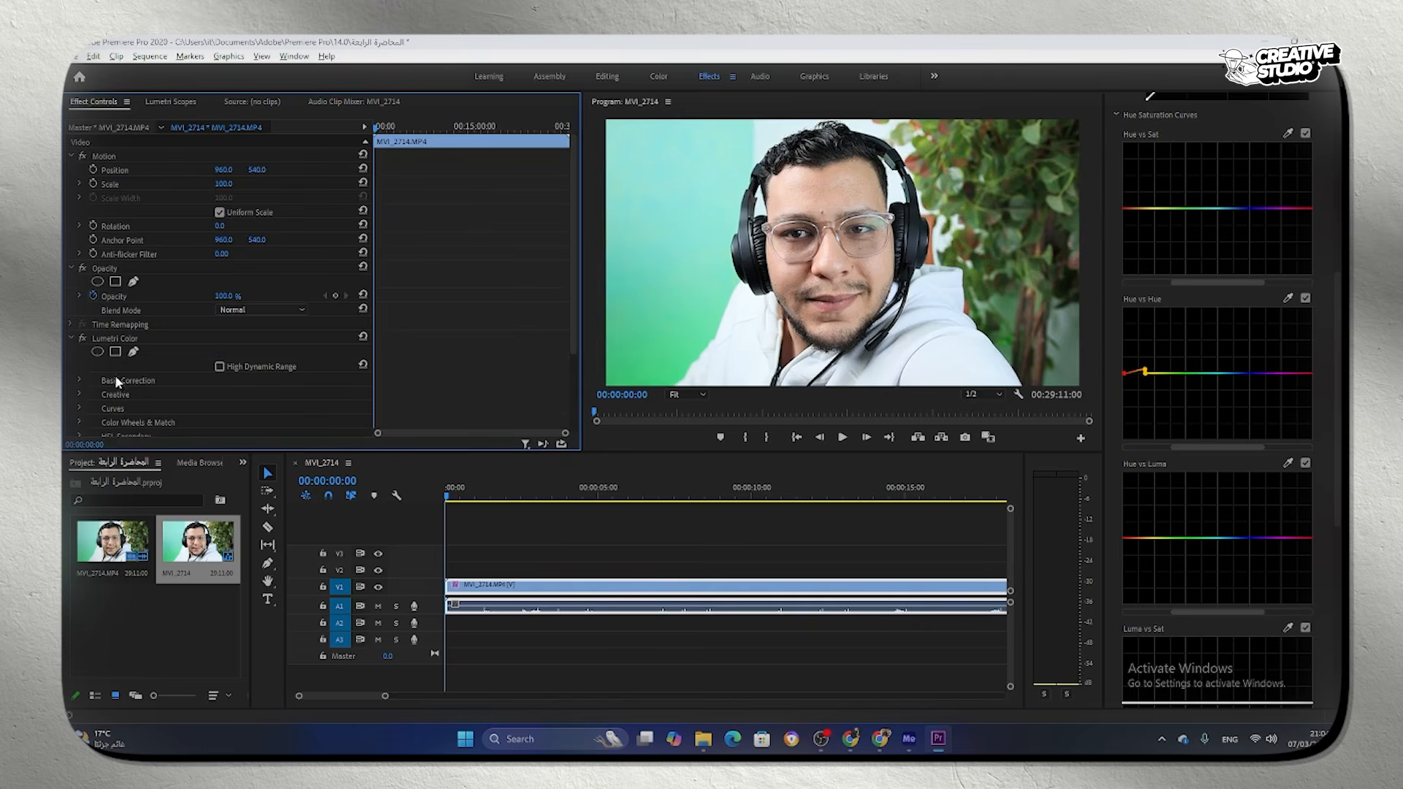
Step: Compare the image with and without the correction by removing the Lumetri Color effect and restoring it
scroll(443, 370, down, 2)
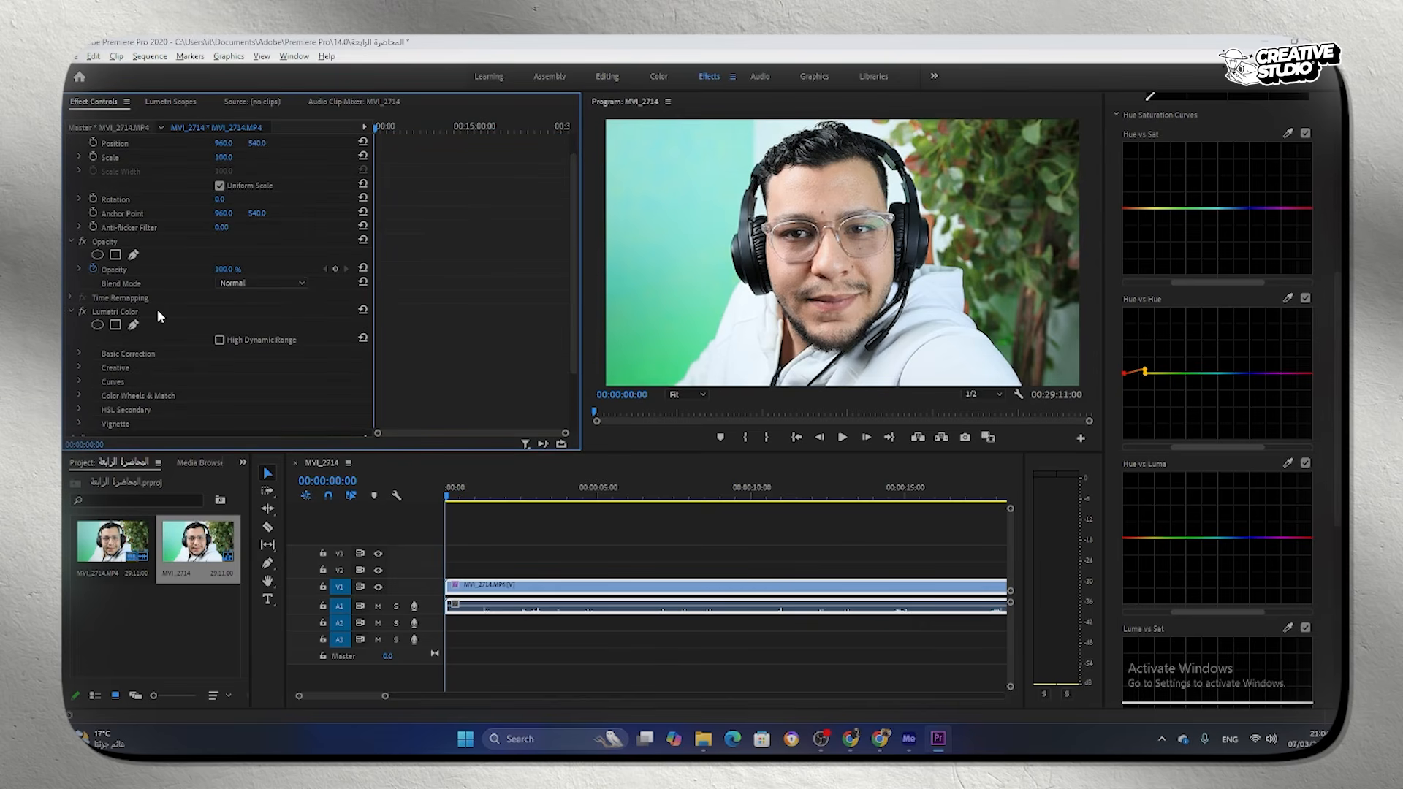
click(158, 311)
key(Delete)
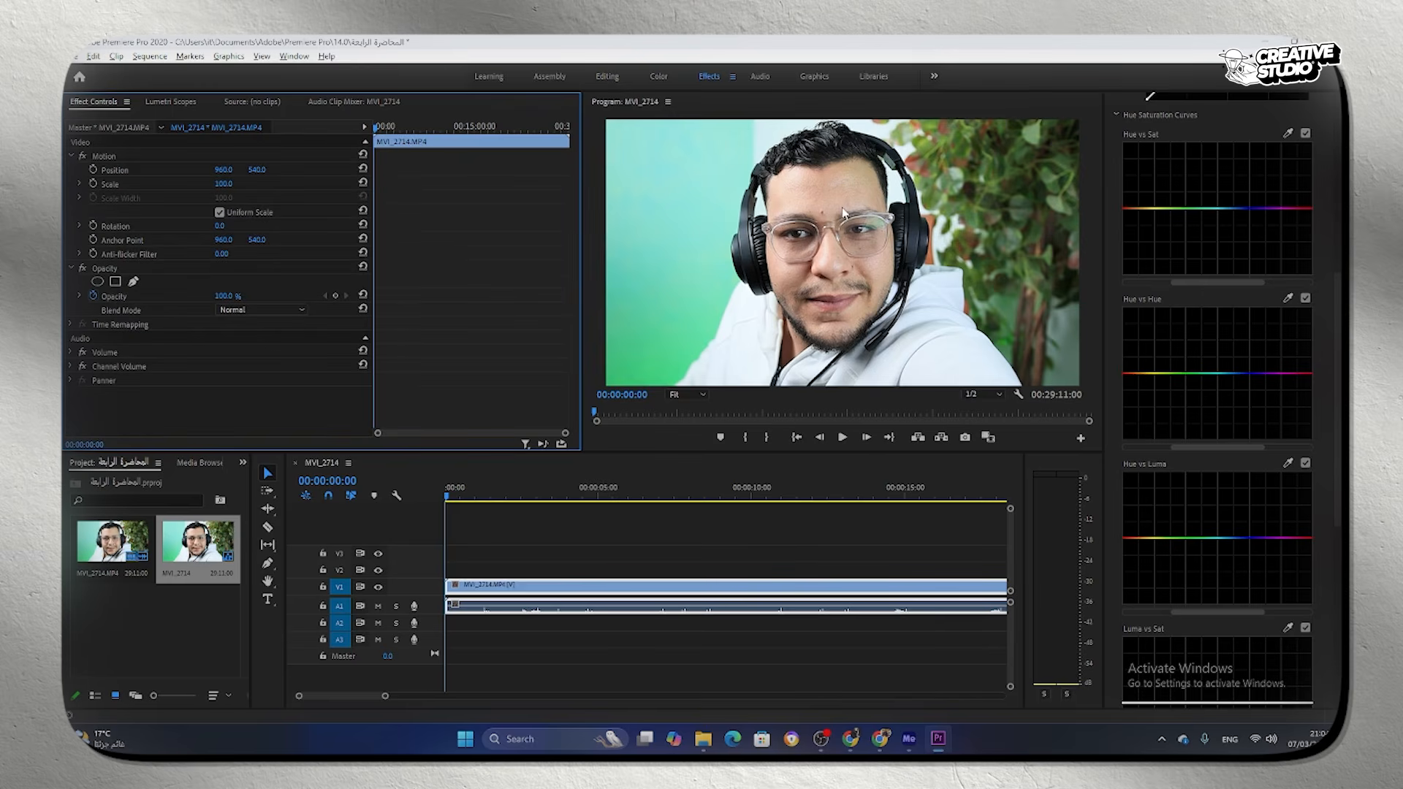
key(ctrl+z)
key(ctrl+shift+z)
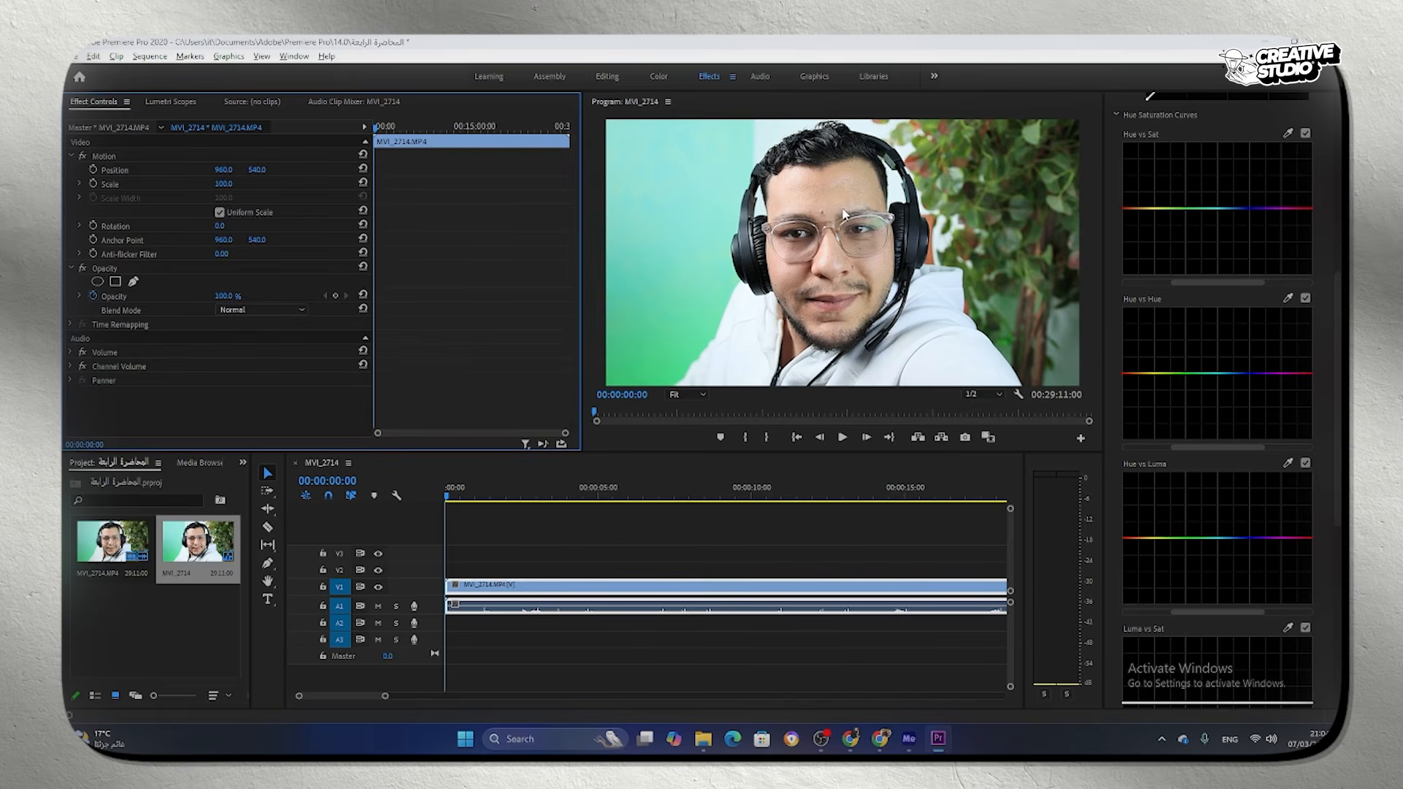
key(ctrl+z)
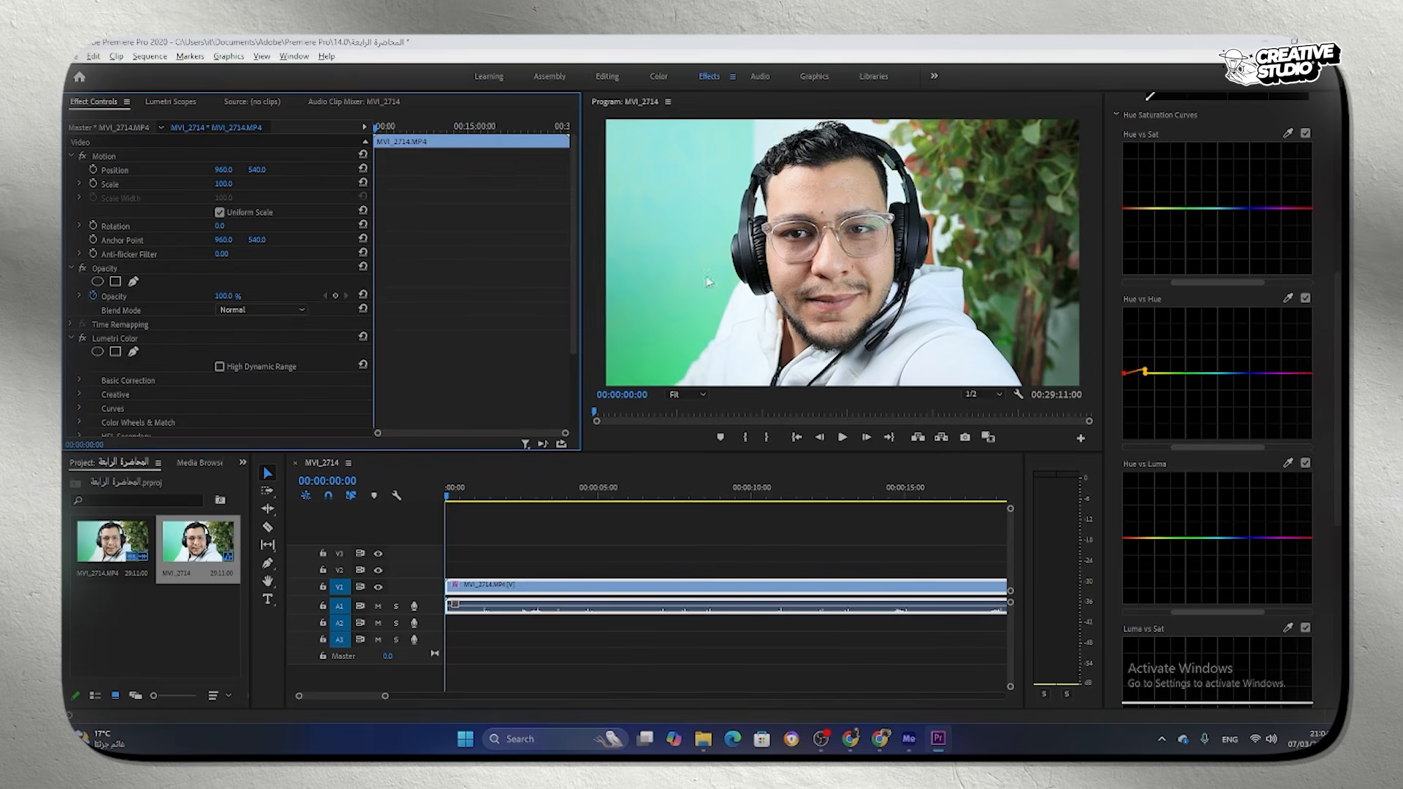
click(537, 542)
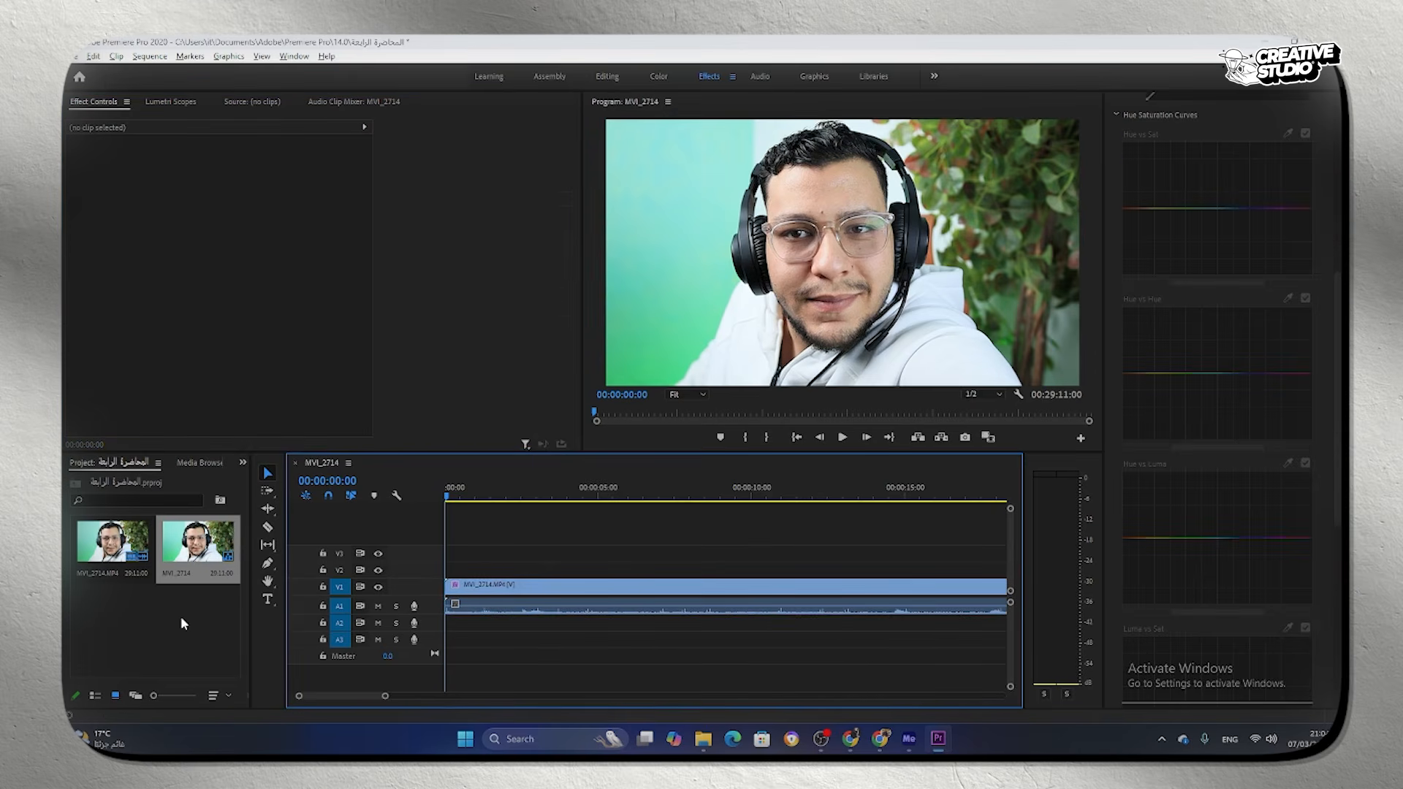
right_click(204, 622)
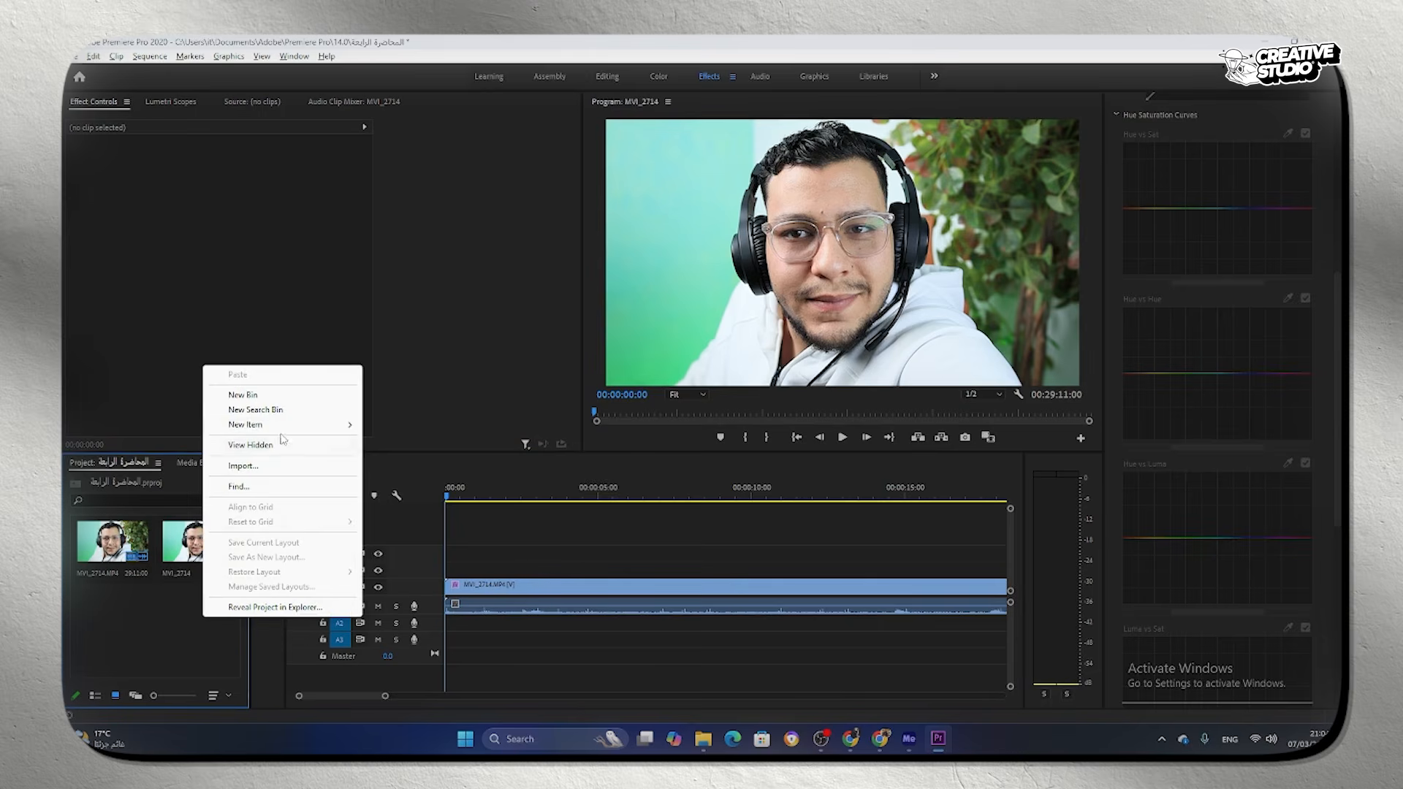
mouse_move(292, 426)
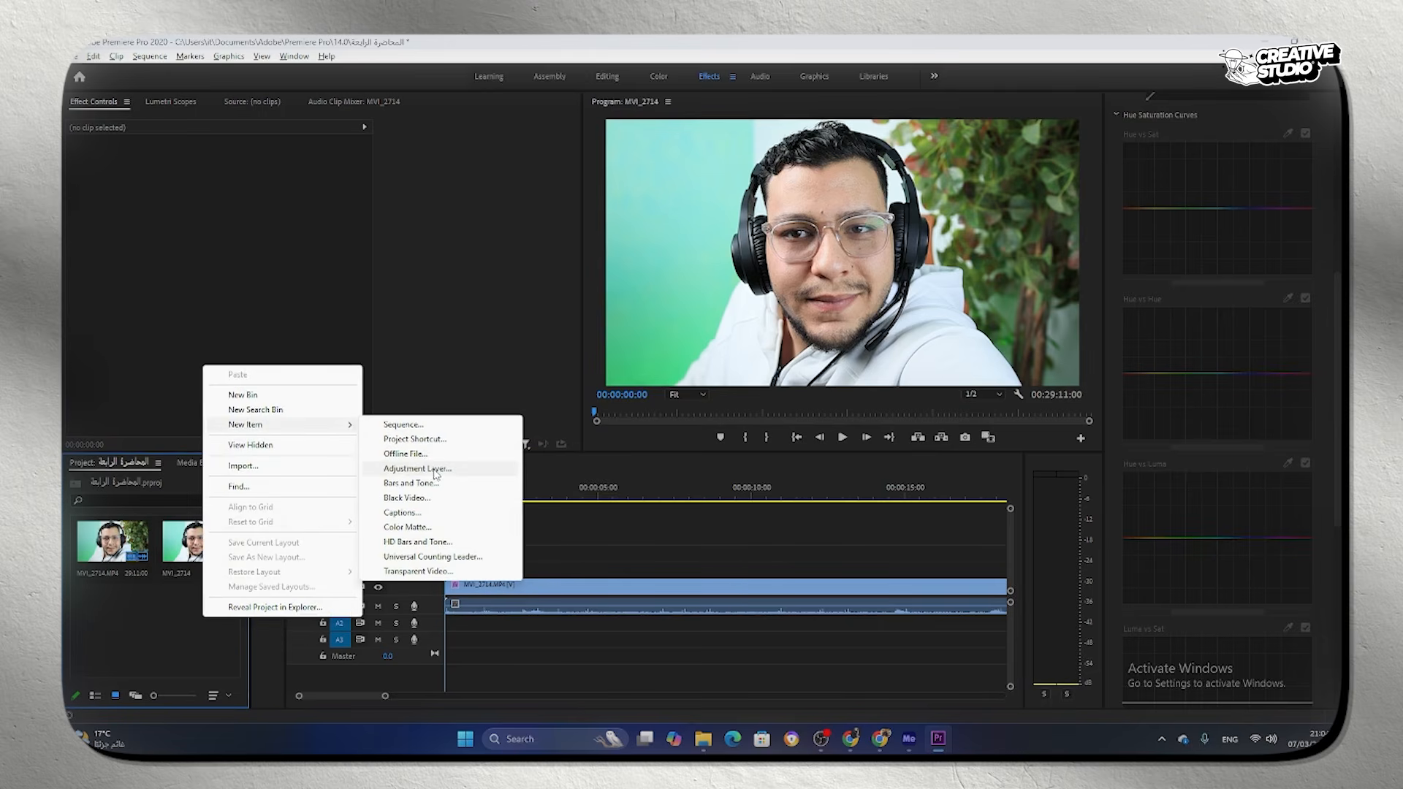
click(593, 532)
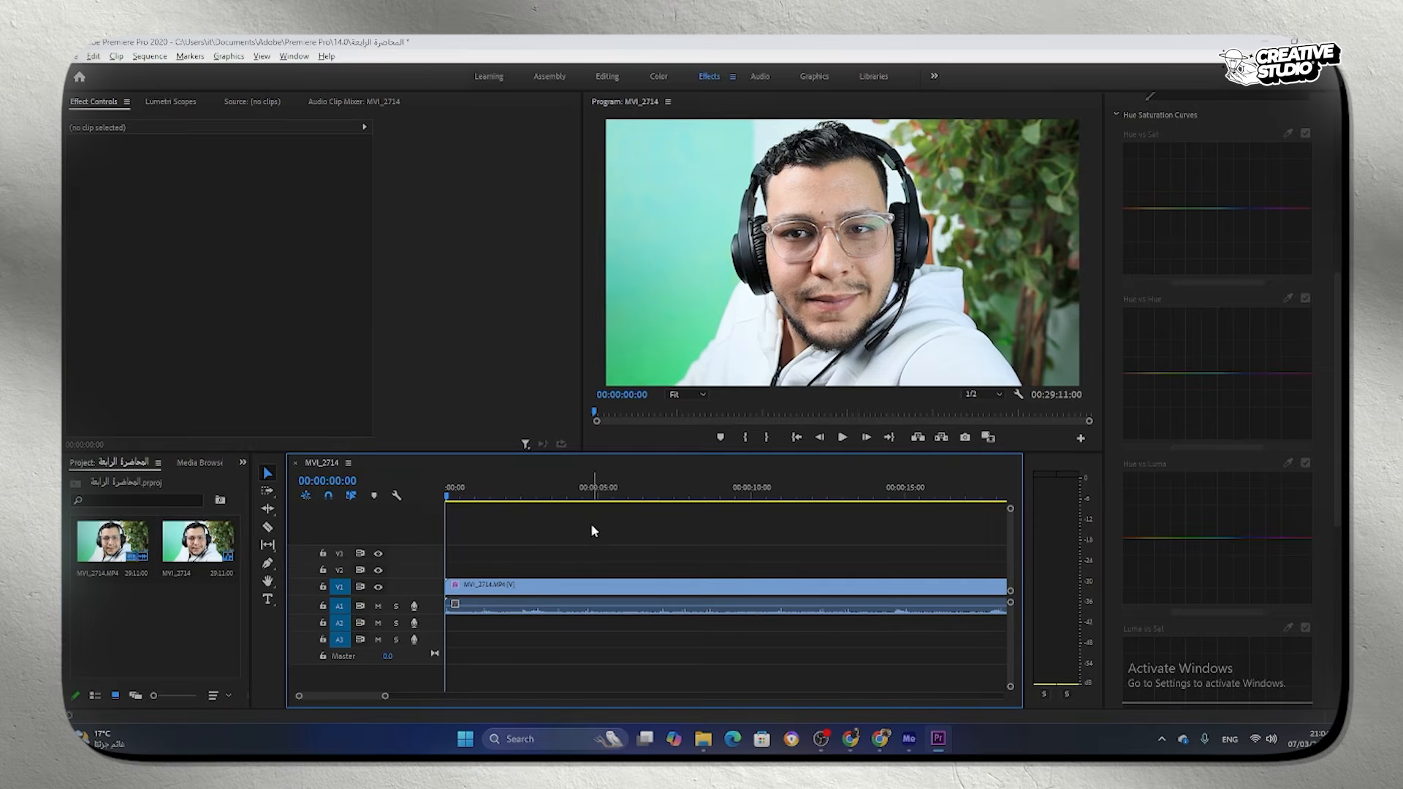
Step: Create a 1920 × 1080, 50.00 fps adjustment layer and place it on track V2 above the MVI_2714 clip at the sequence start
right_click(168, 612)
mouse_move(257, 419)
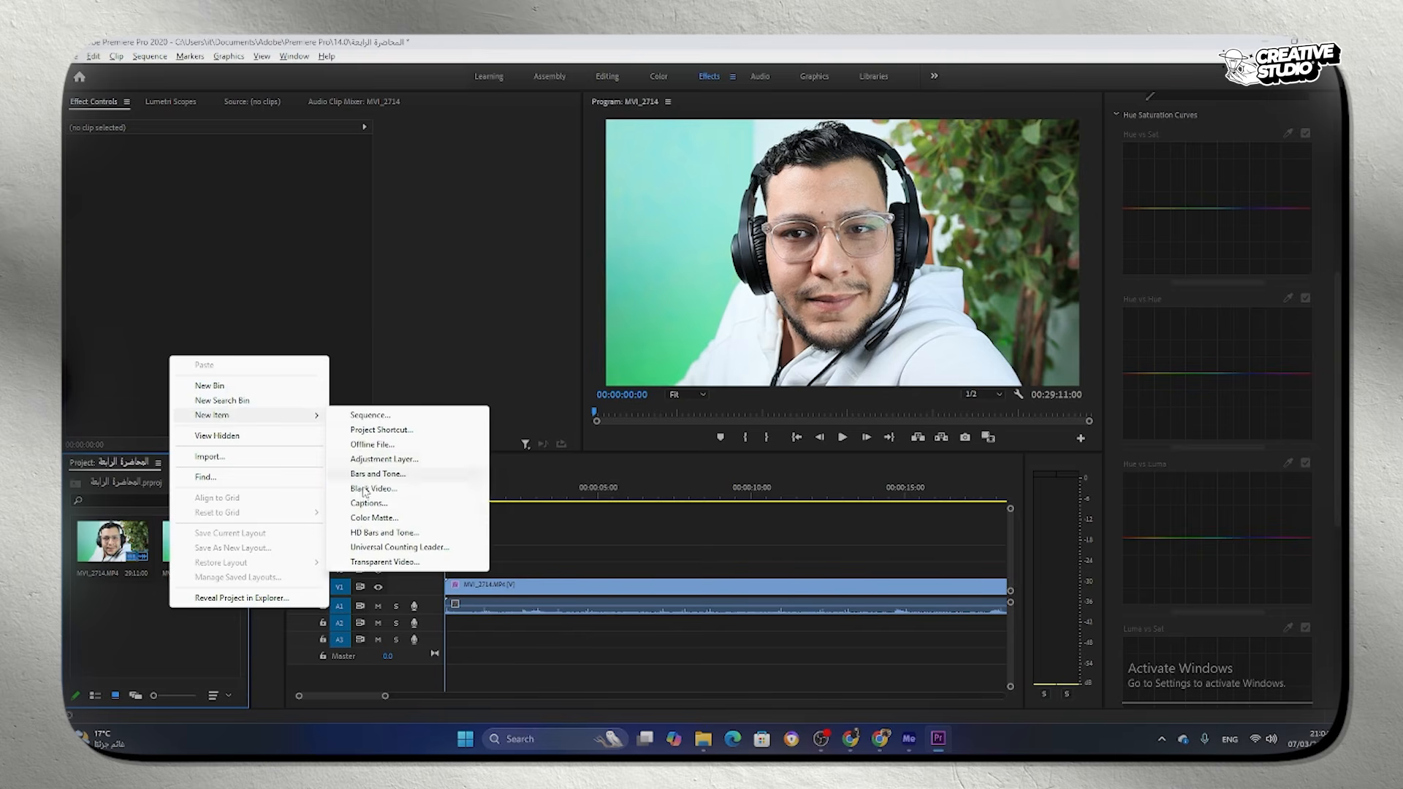
click(384, 459)
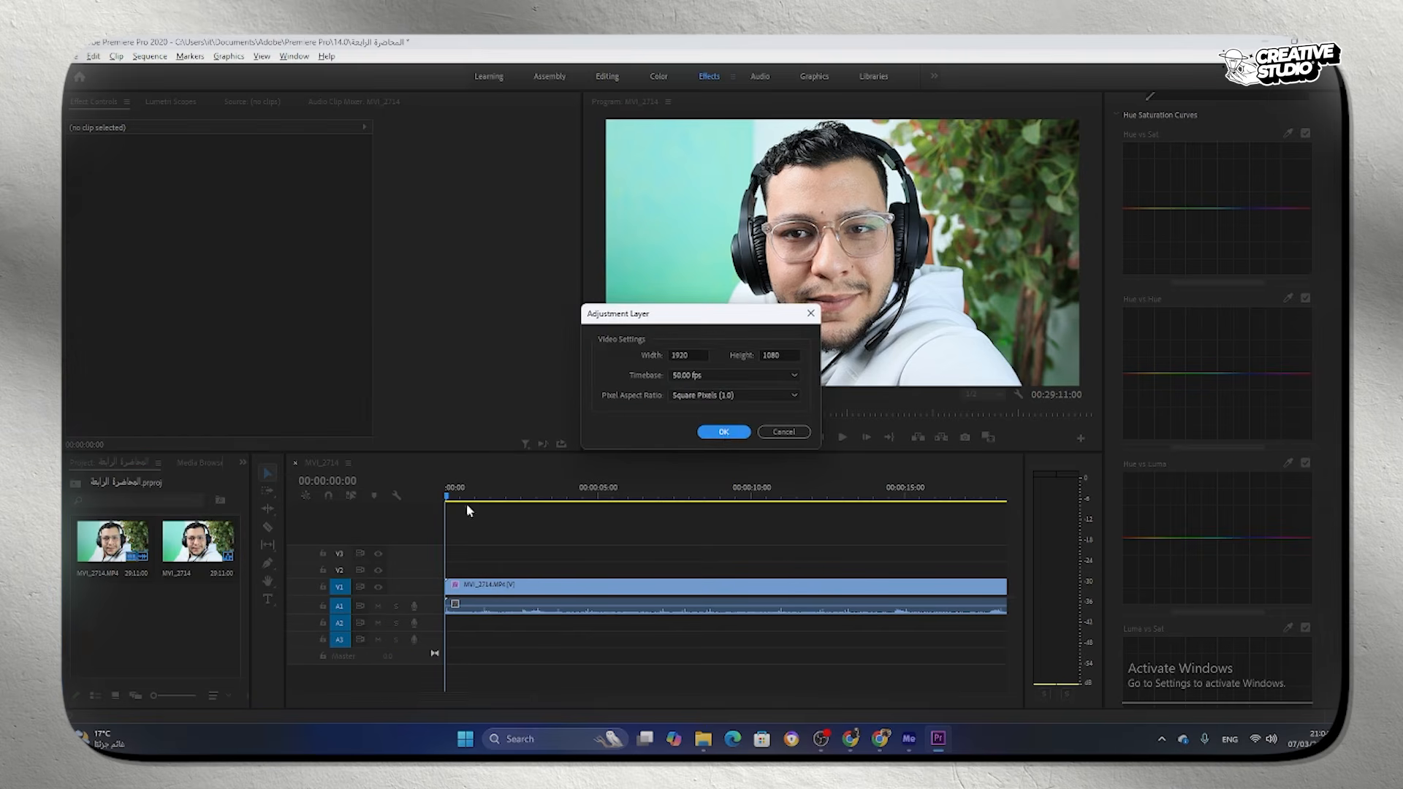
click(724, 431)
drag(122, 627, 452, 569)
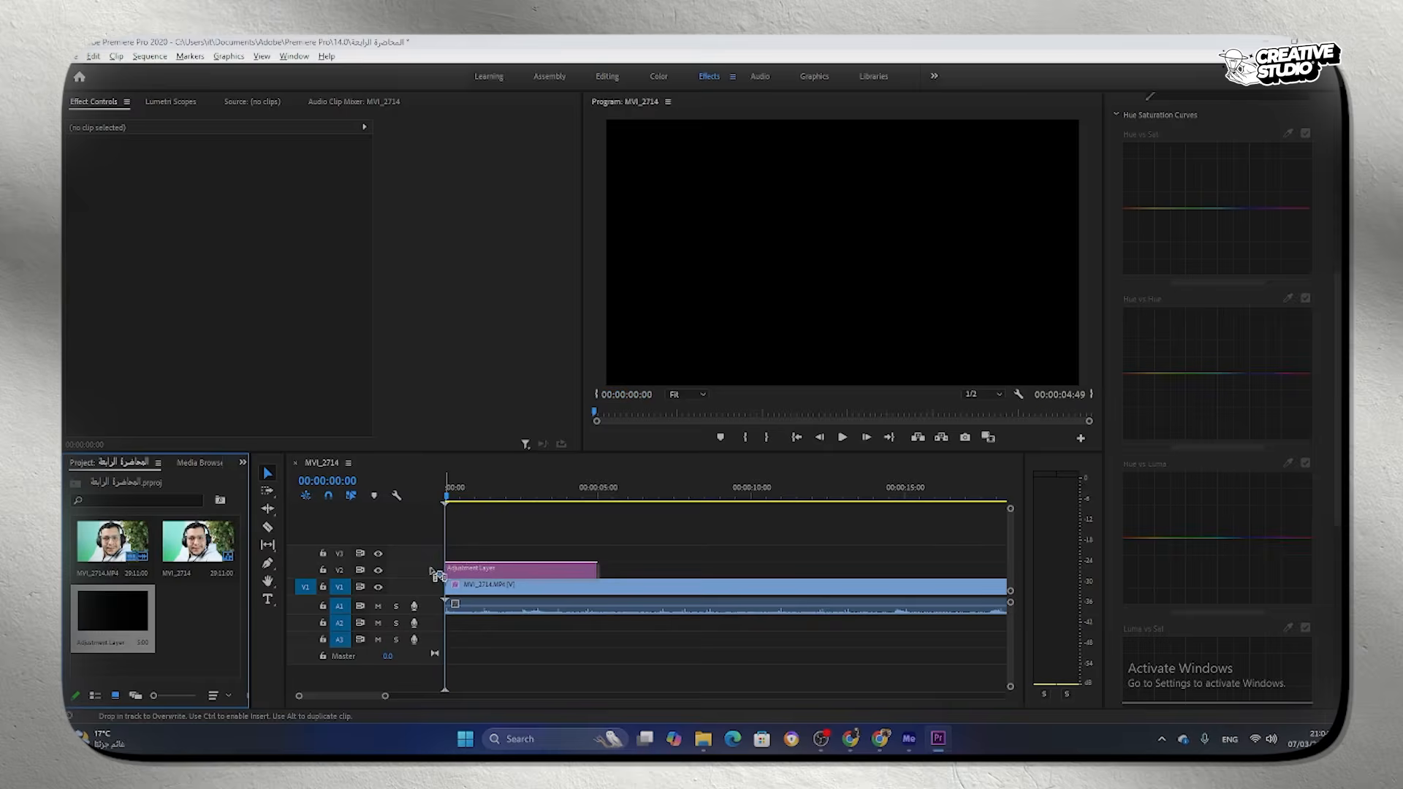
click(490, 569)
click(531, 542)
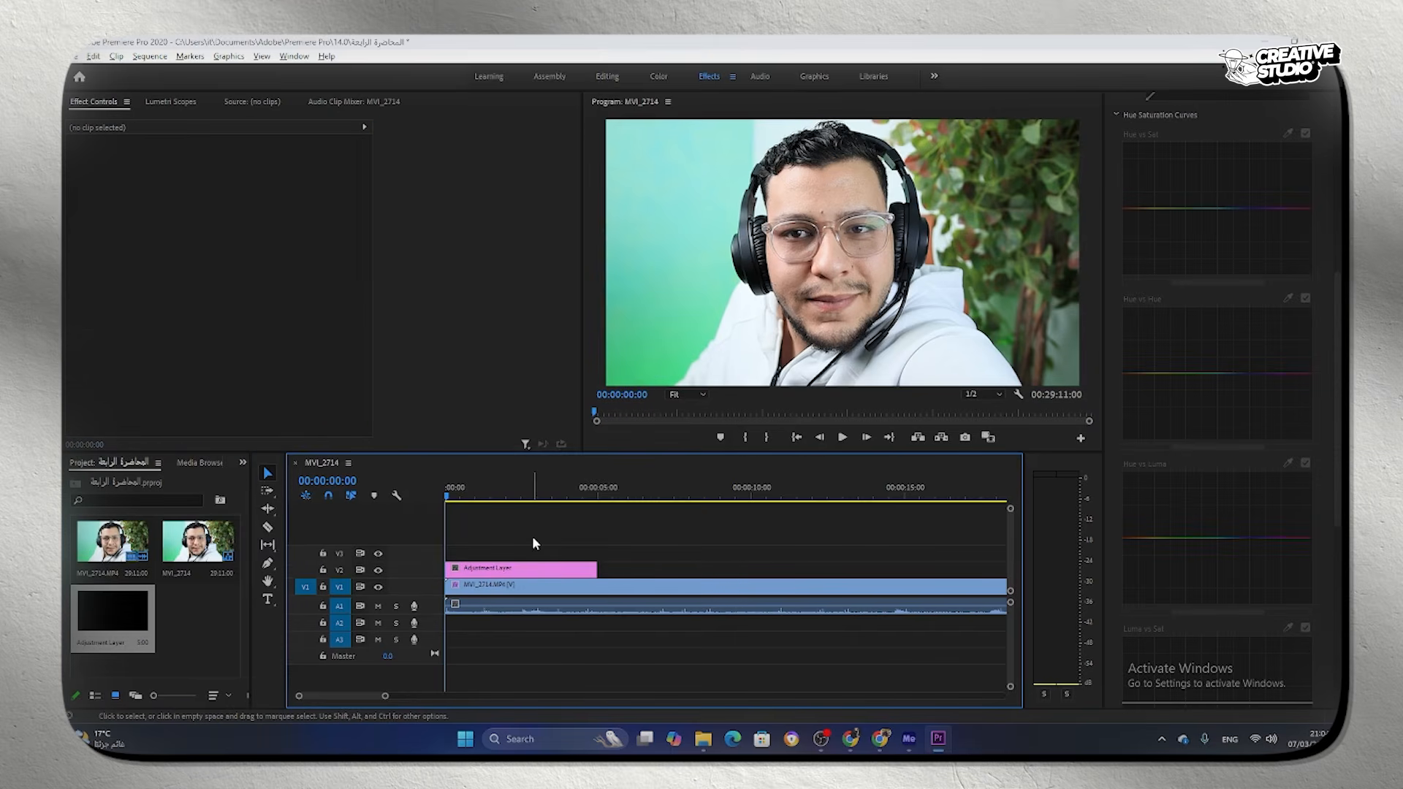
Step: Move the Lumetri Color effect from the MVI_2714 clip to the adjustment layer
key(minus)
key(minus)
key(minus)
key(equal)
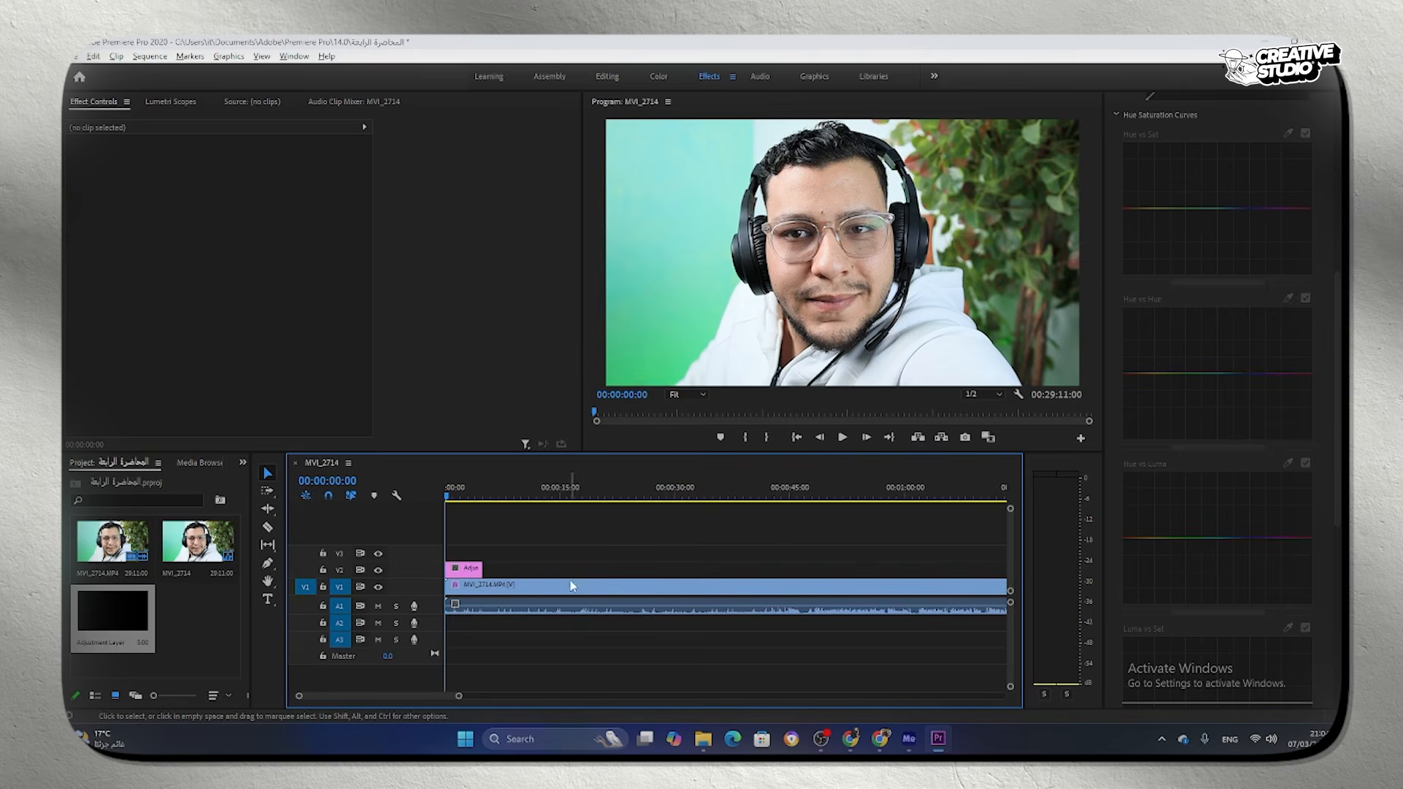
click(462, 594)
click(132, 340)
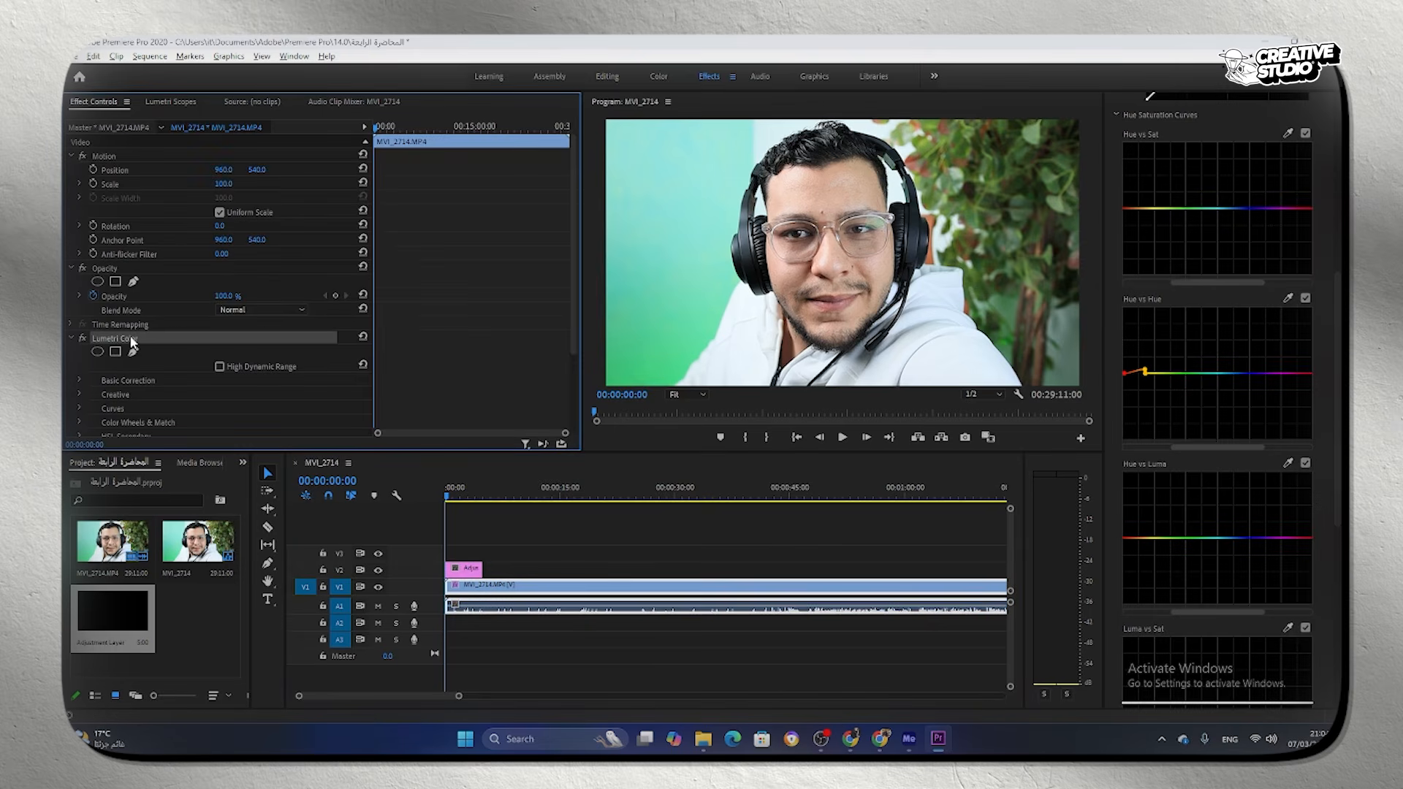
key(Delete)
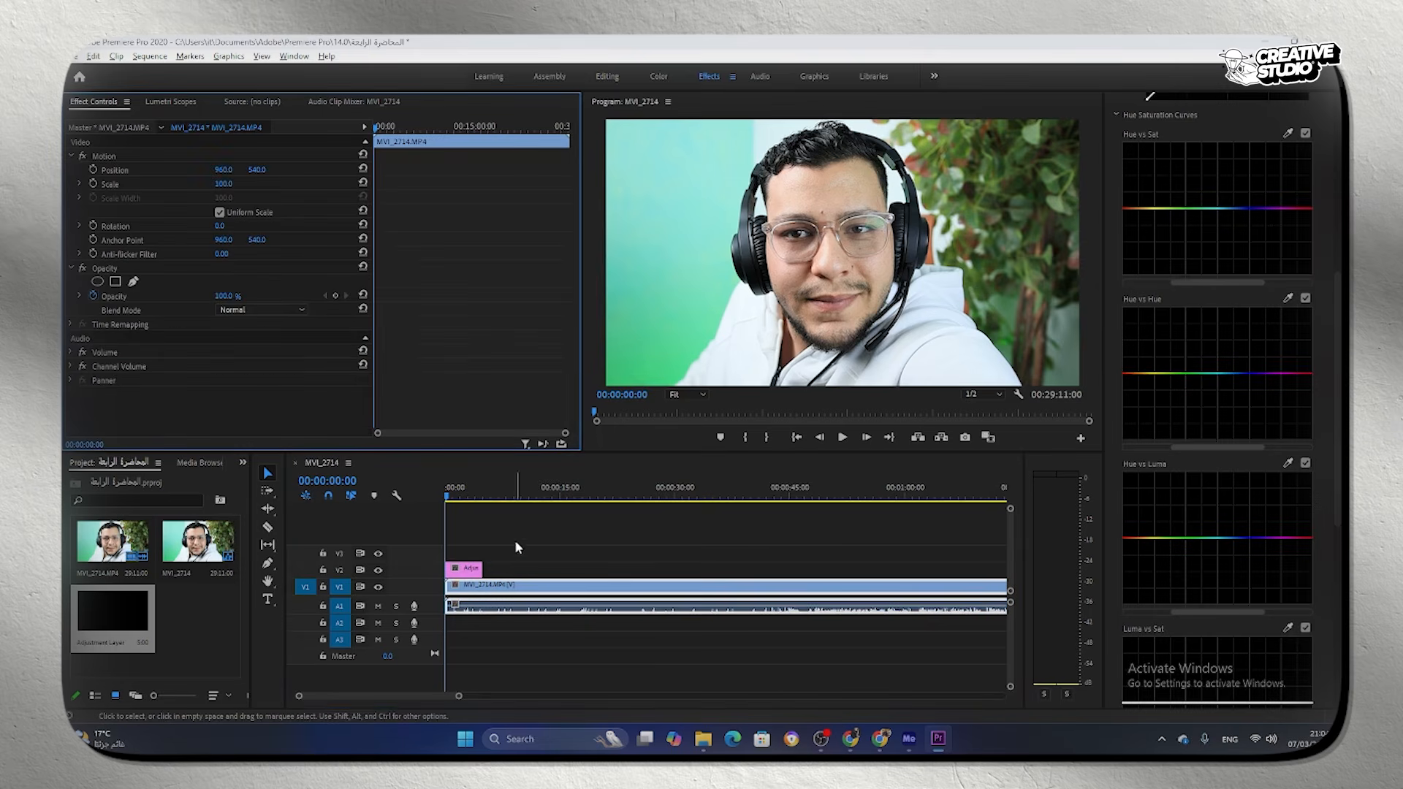
click(454, 570)
key(ctrl+v)
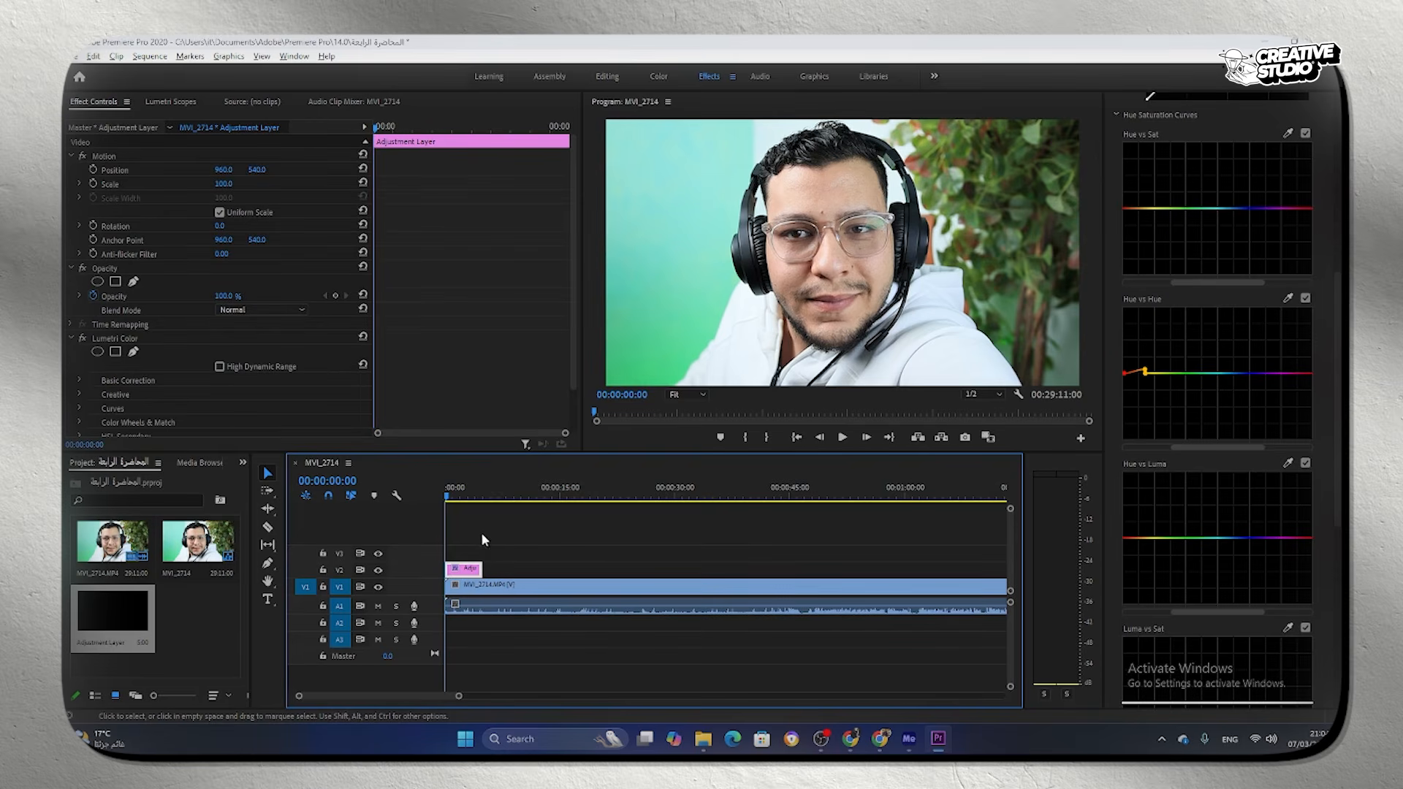
Step: Display the Lumetri Scopes for the graded adjustment layer
click(191, 57)
click(154, 104)
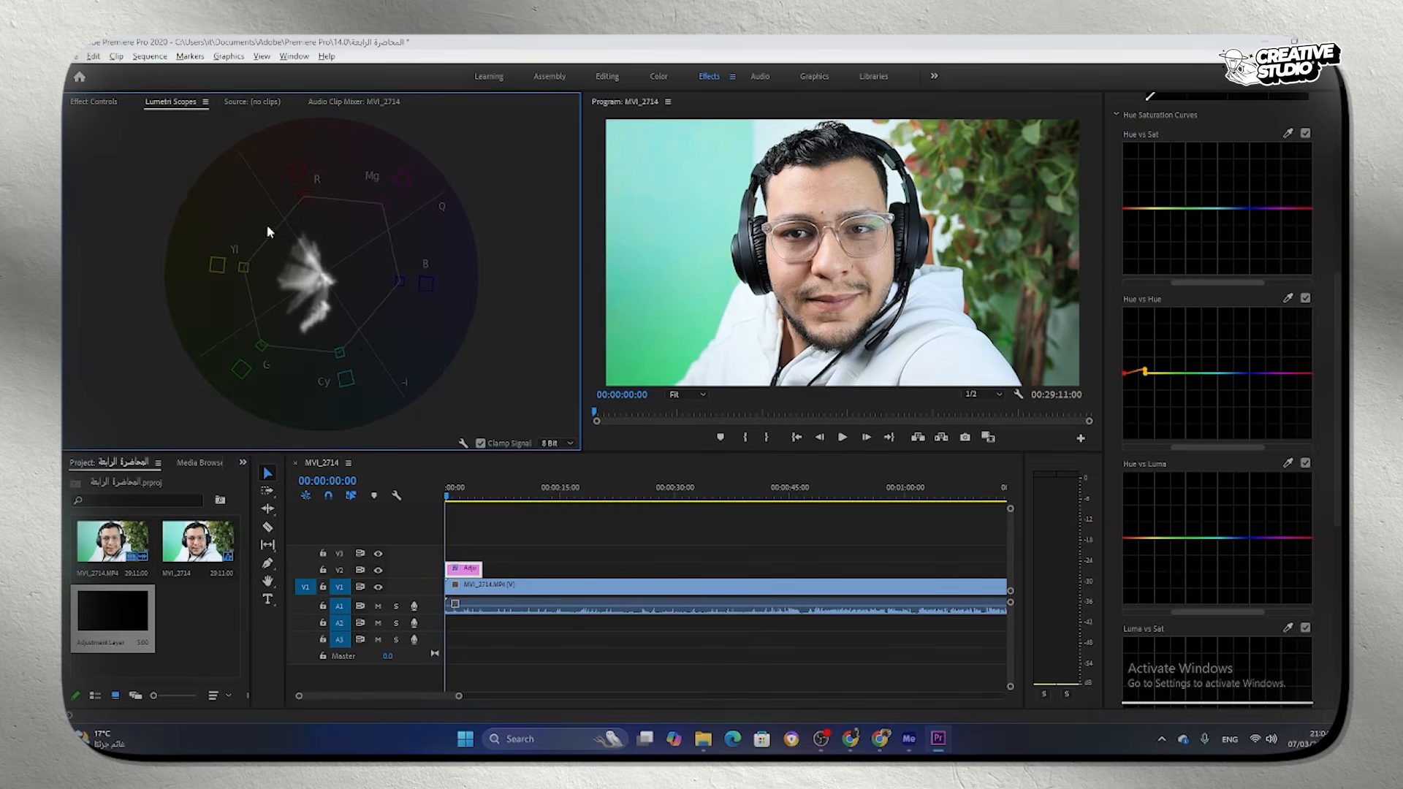
right_click(226, 212)
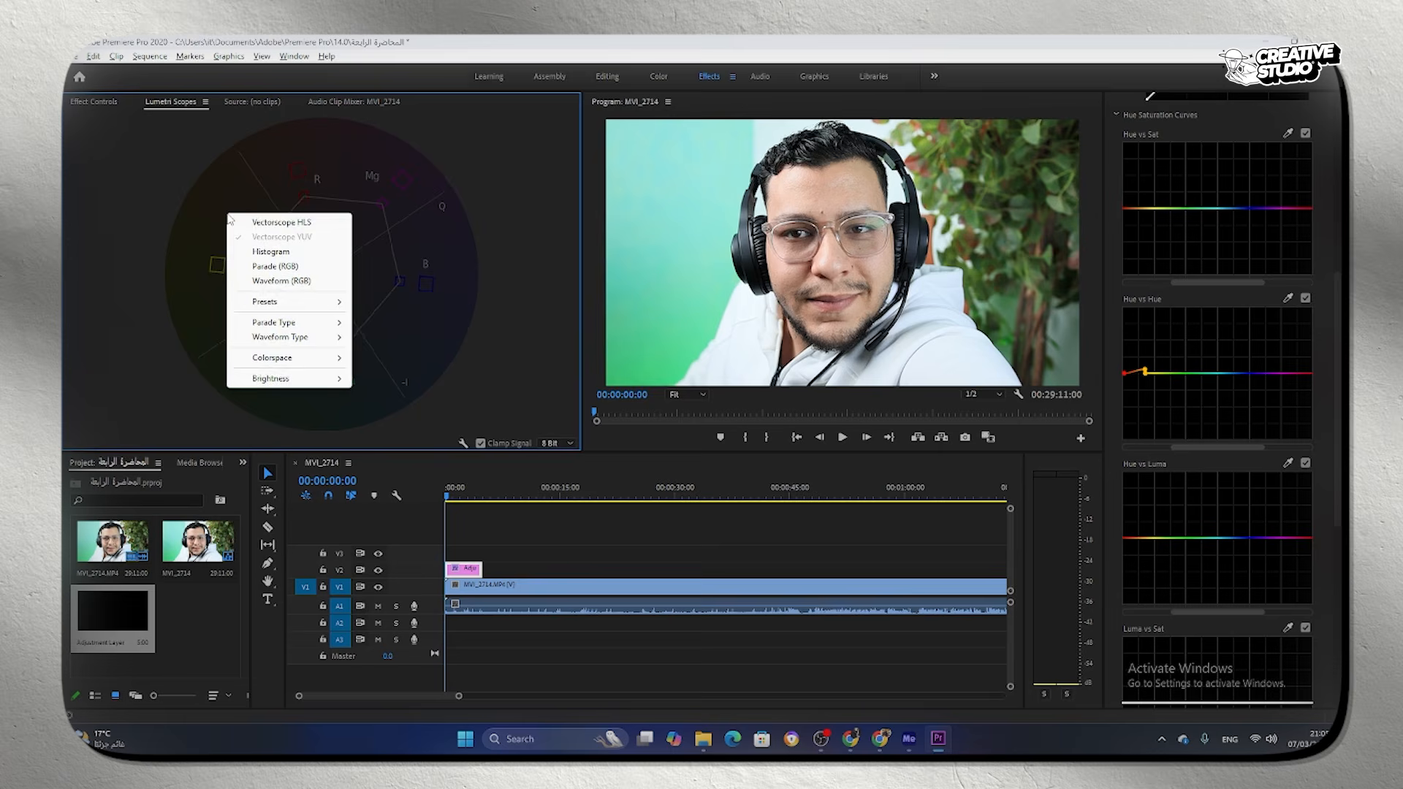
click(274, 252)
right_click(459, 232)
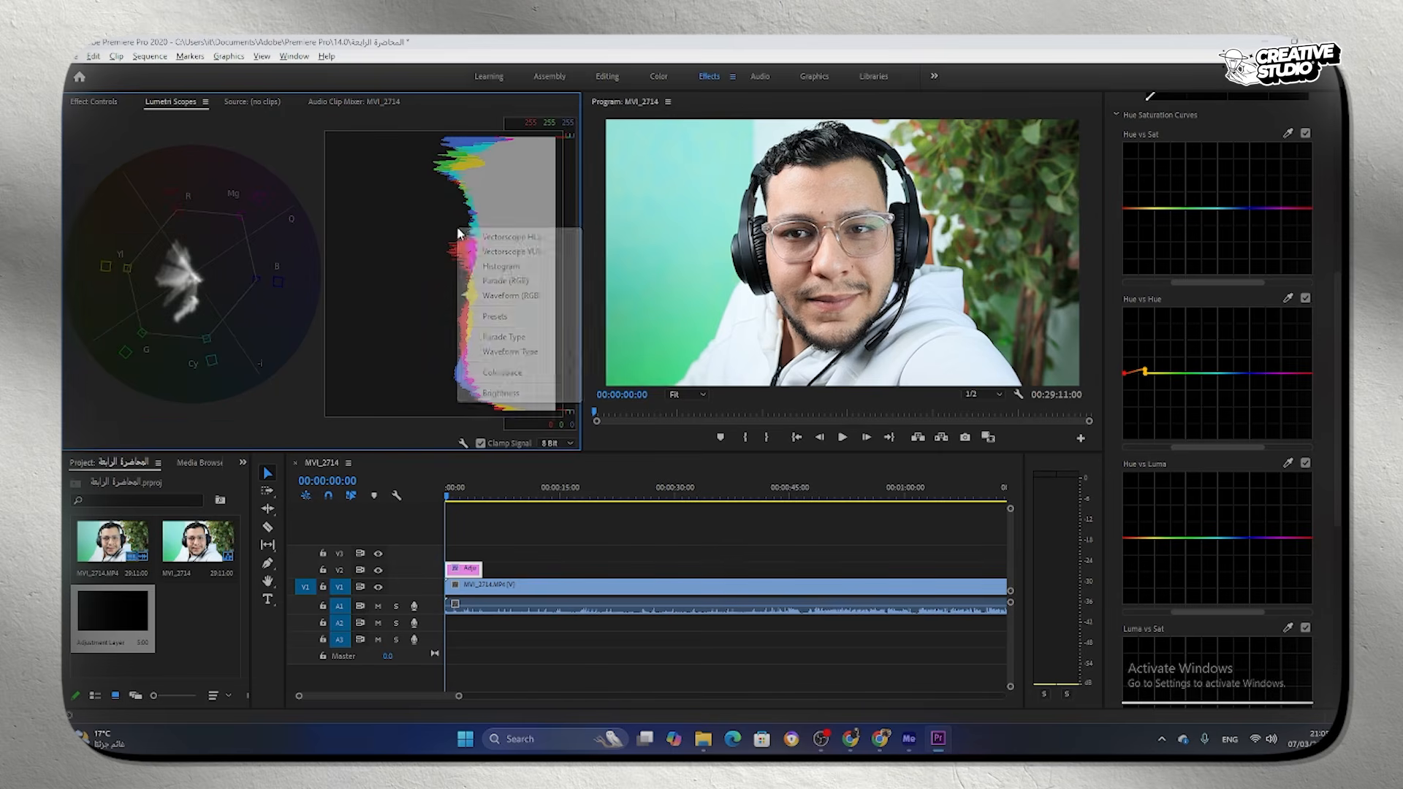
click(498, 266)
Step: Set the Lumetri Scopes to the preset that combines Vectorscope YUV with the RGB waveform
right_click(310, 221)
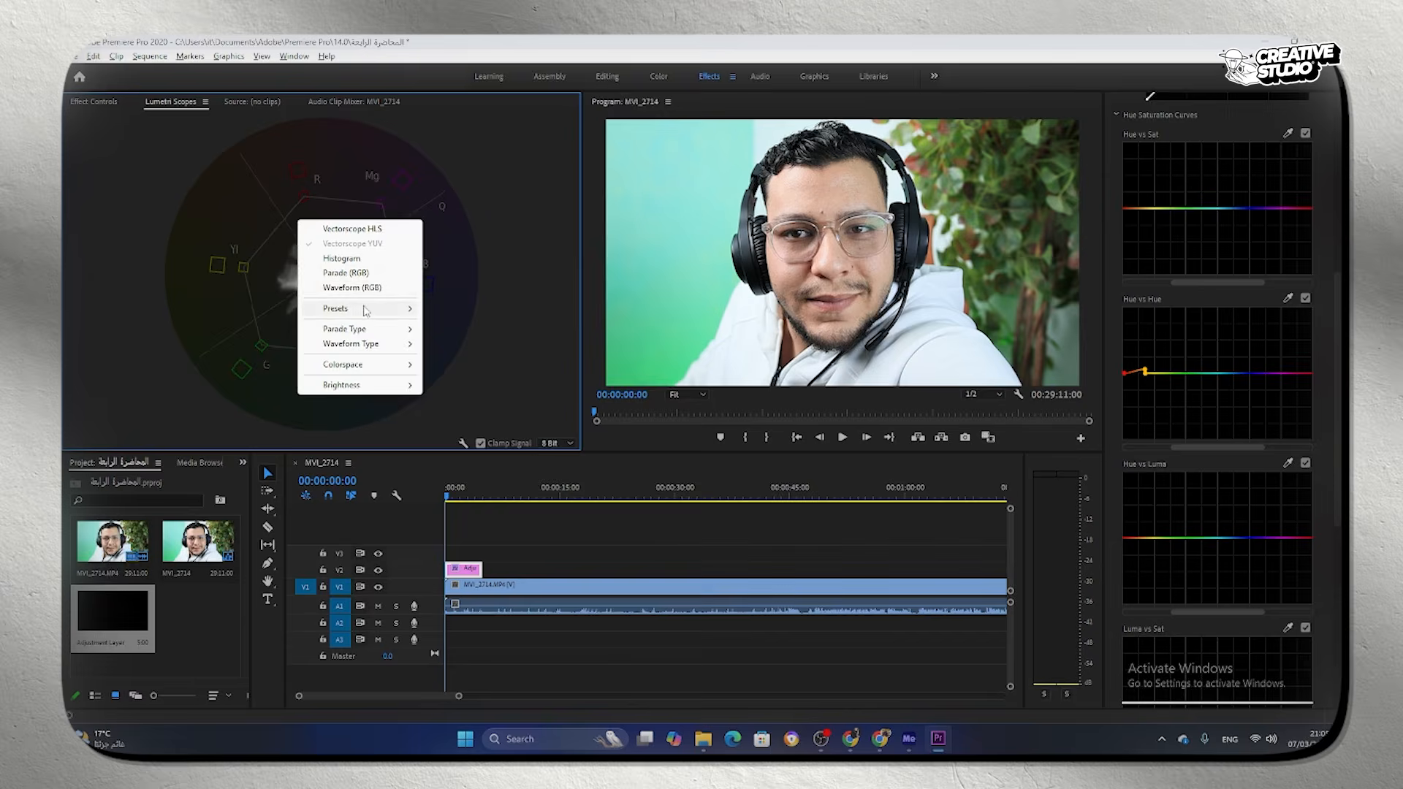
mouse_move(366, 309)
click(446, 321)
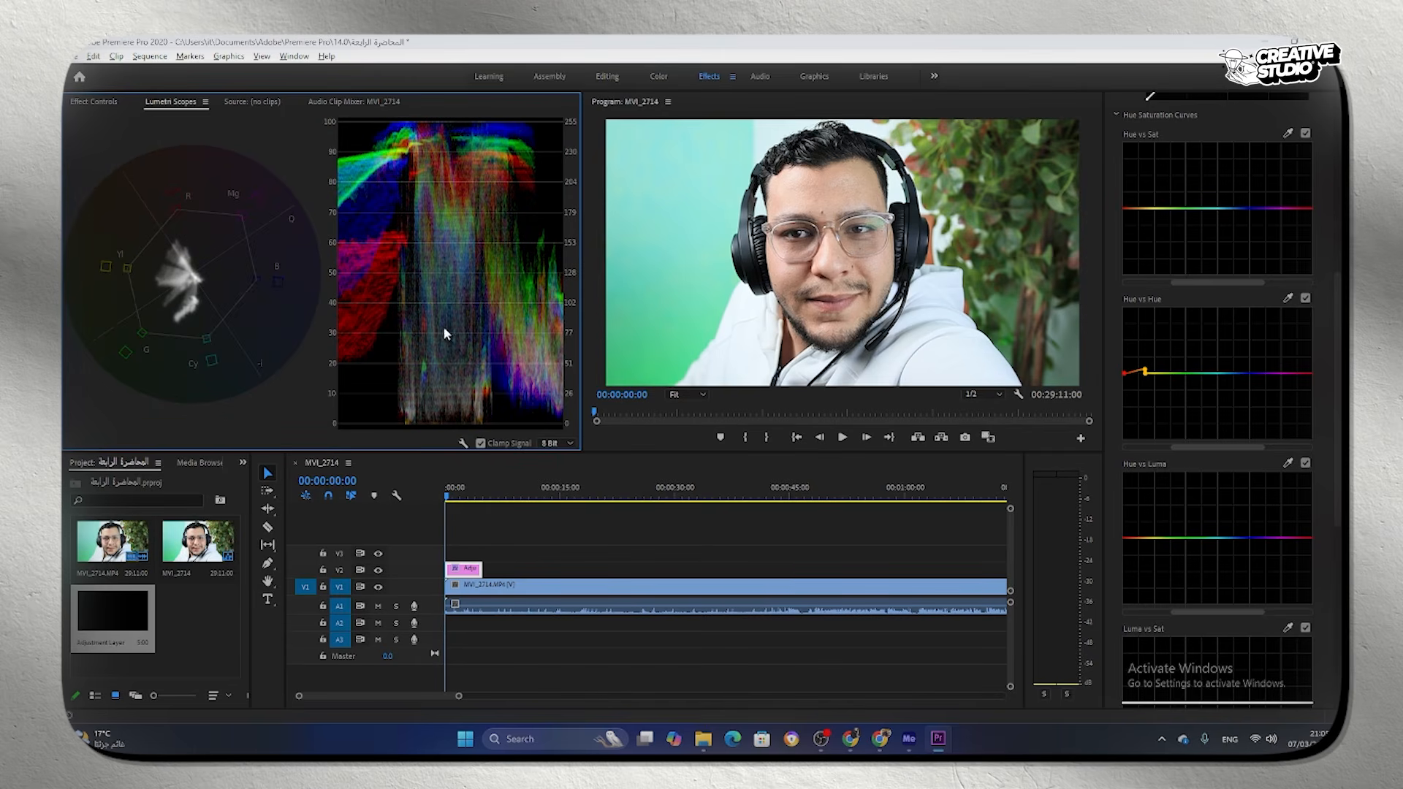
right_click(405, 268)
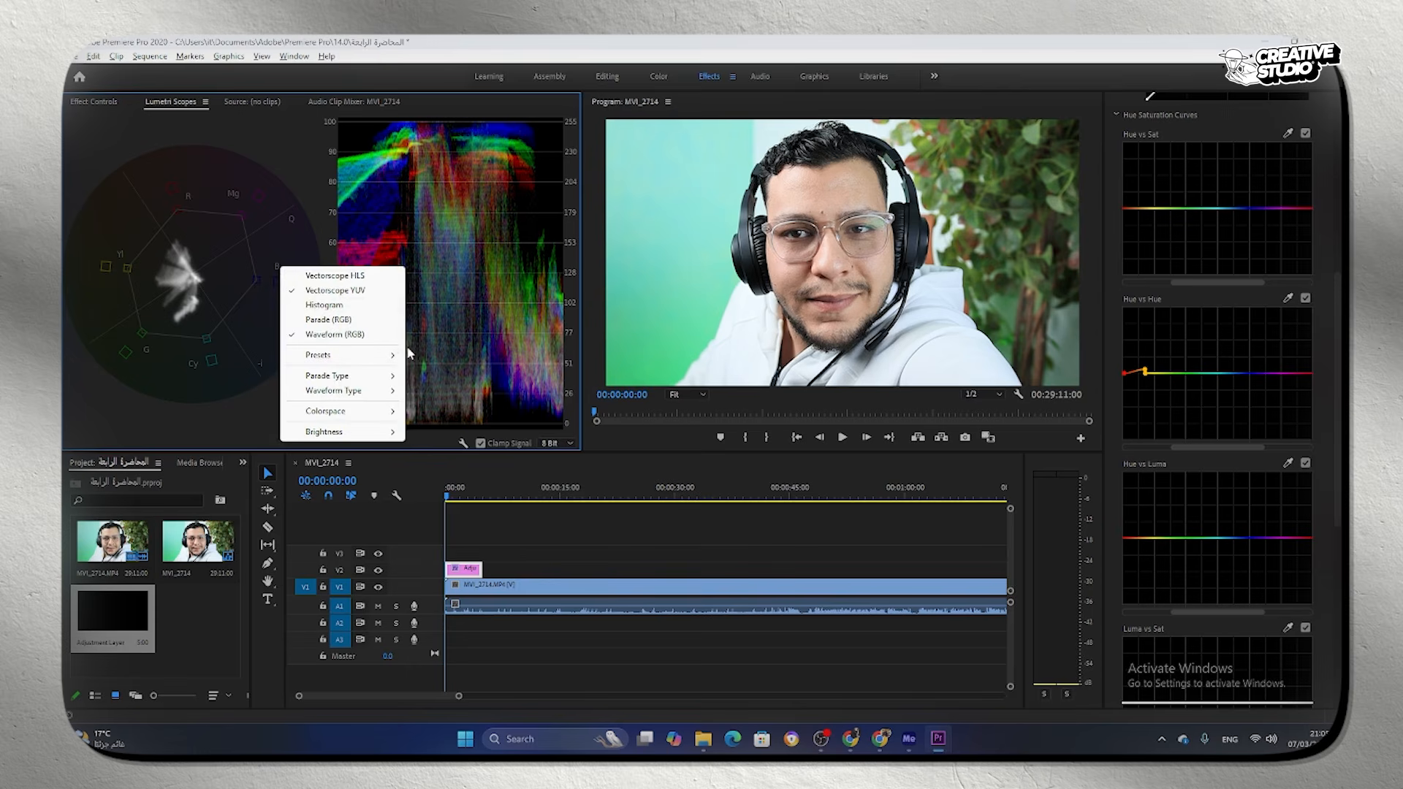
click(442, 359)
click(491, 543)
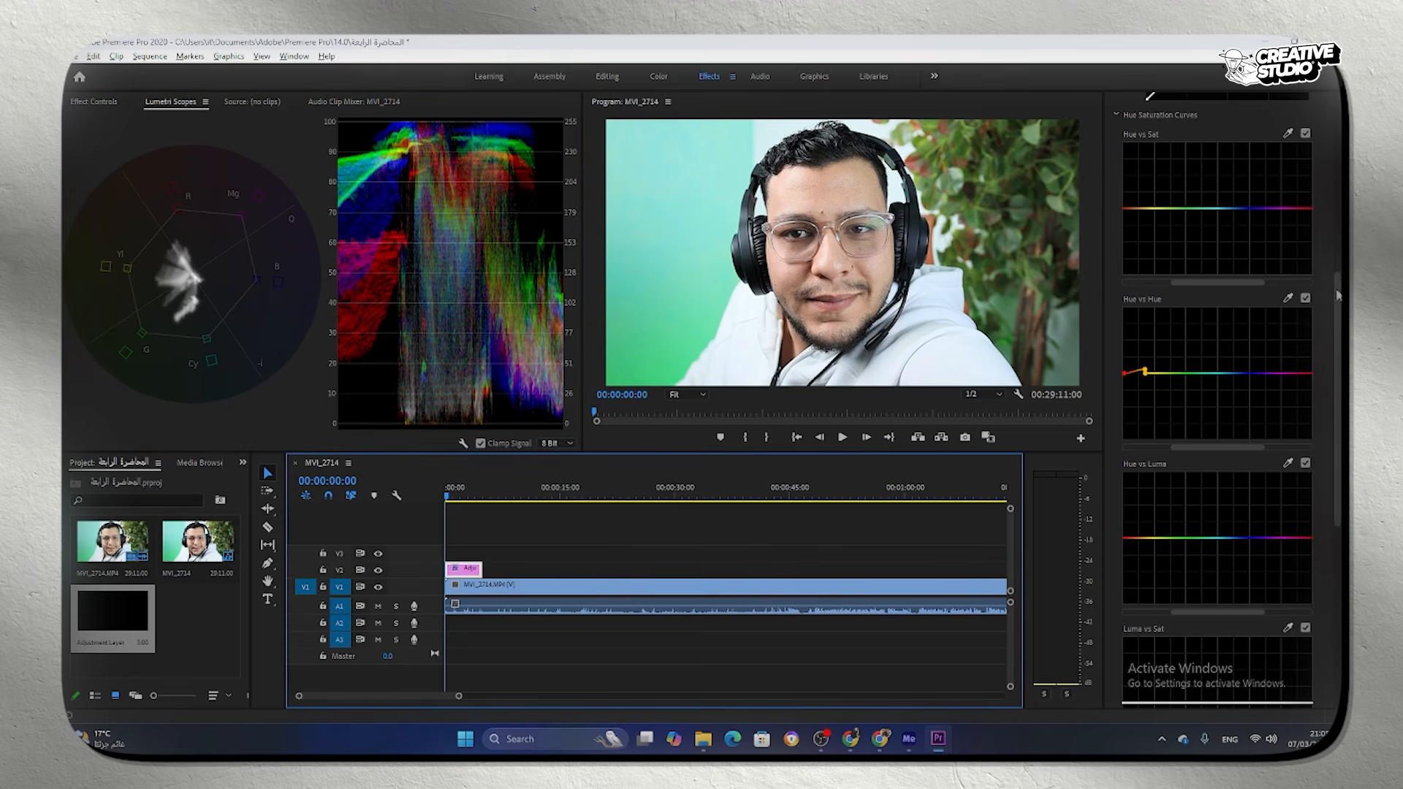
Step: Switch to the Color workspace
scroll(1322, 156, up, 10)
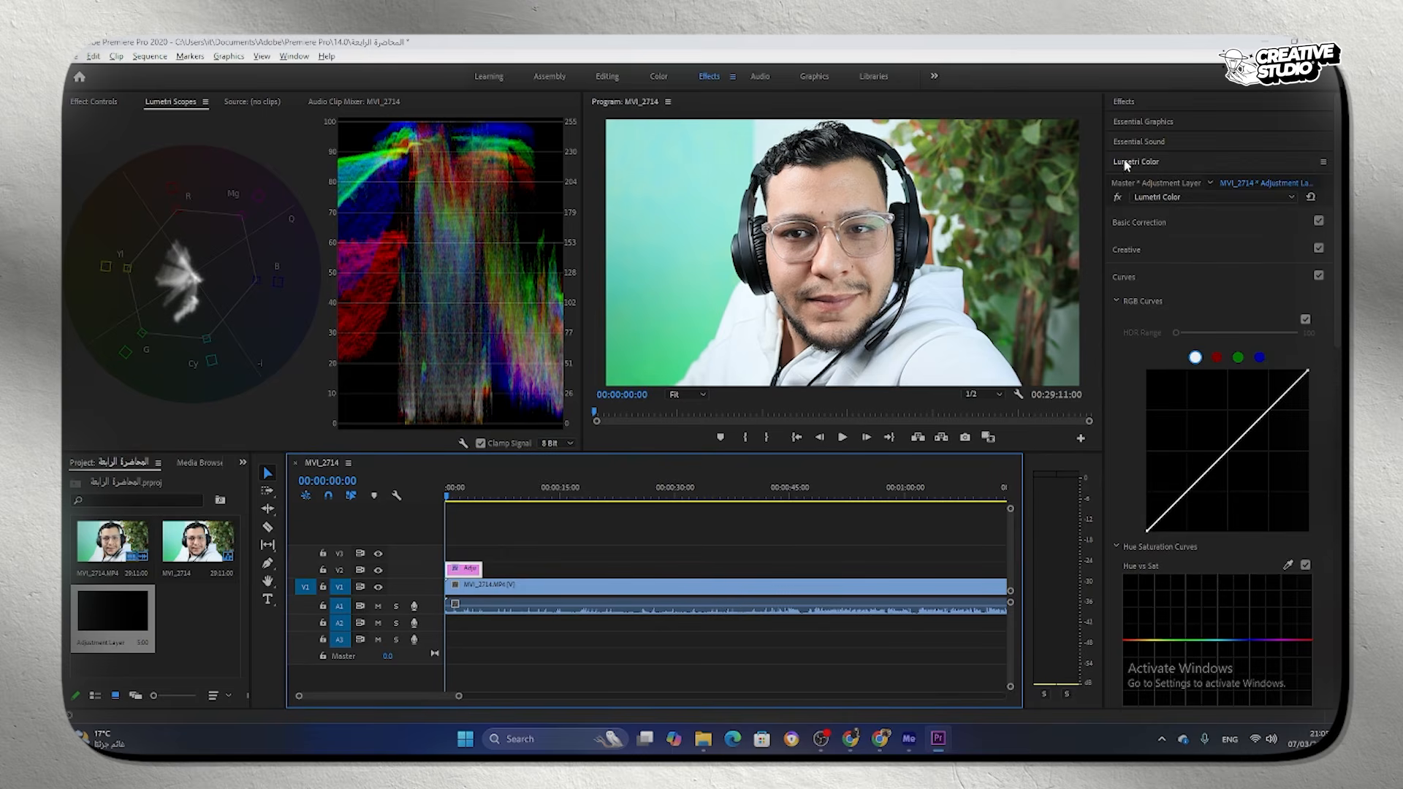
click(294, 58)
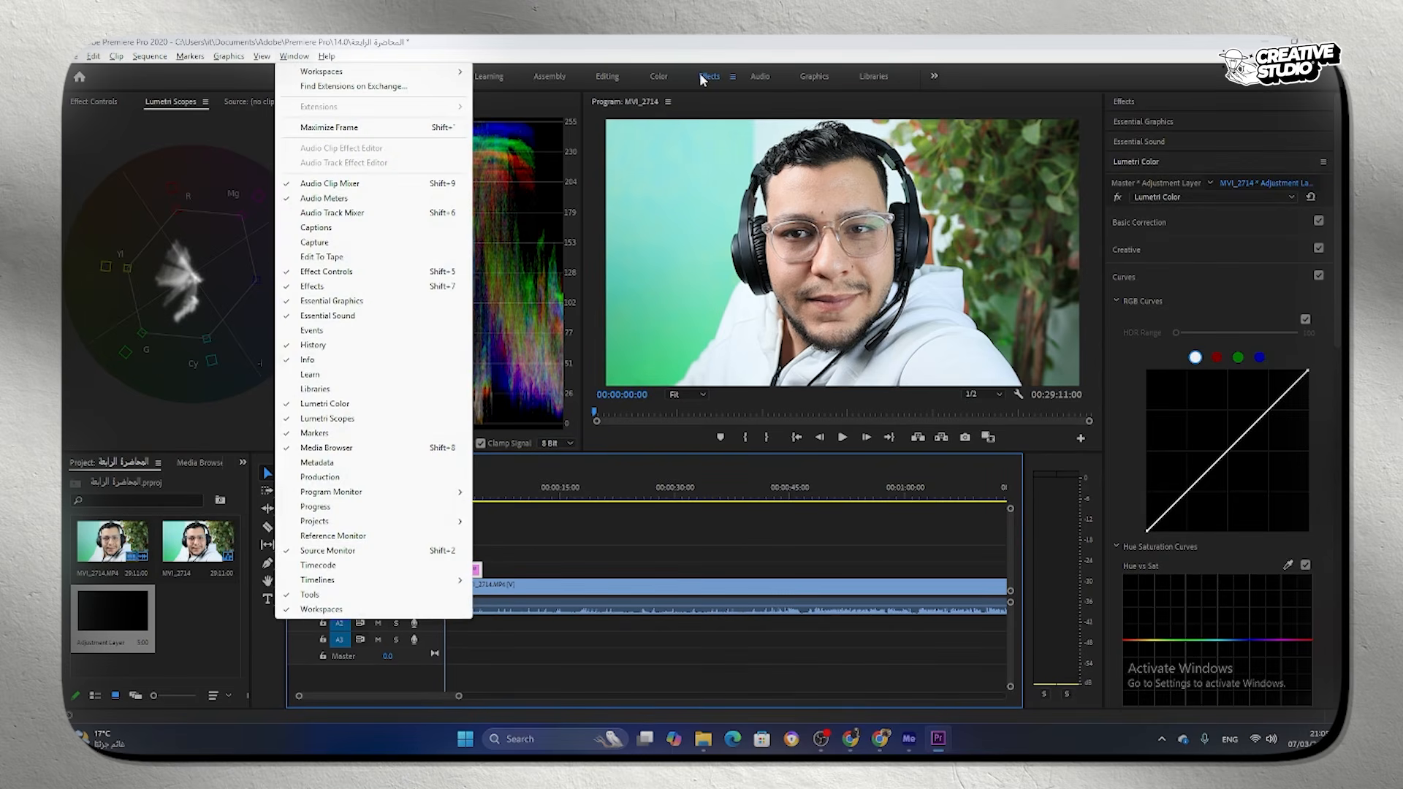
click(656, 76)
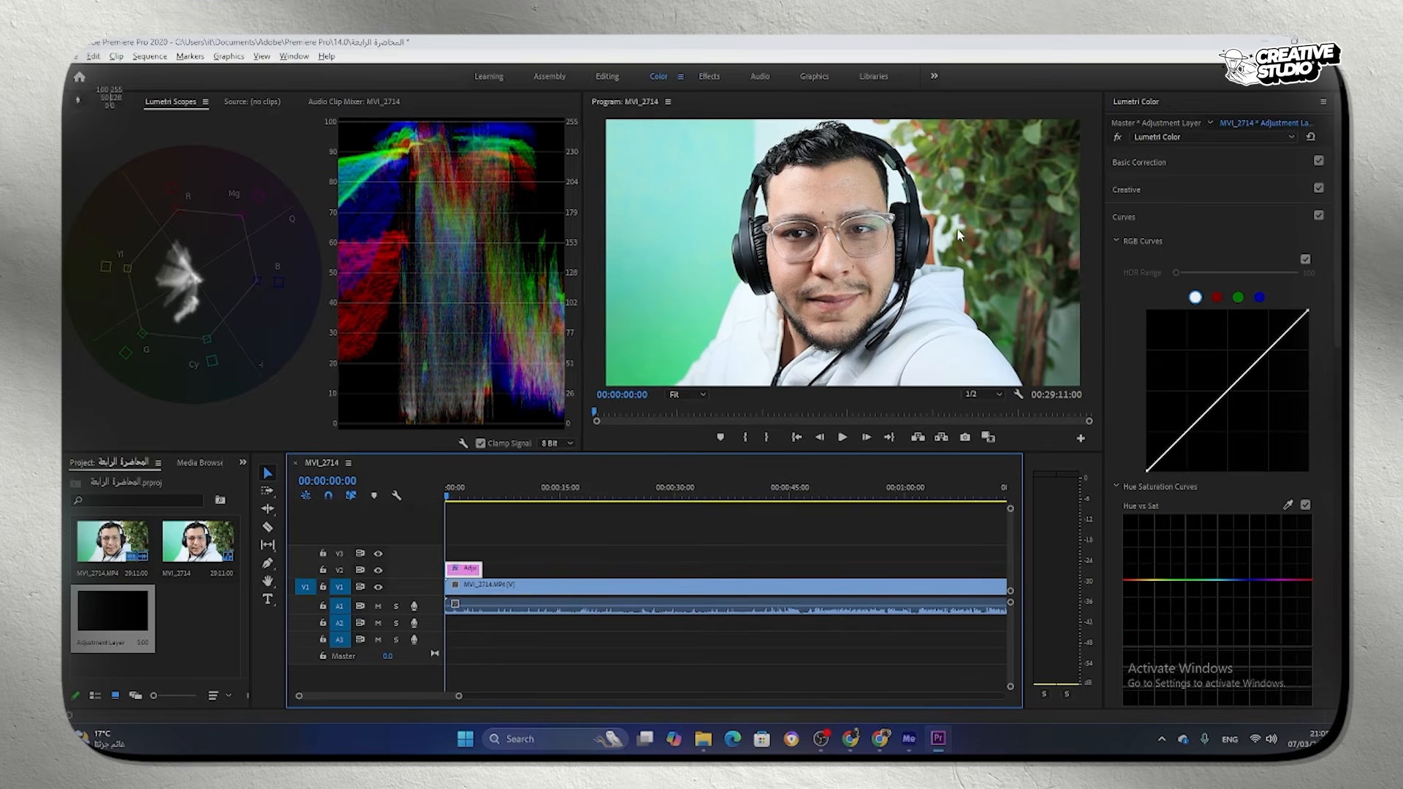
Step: In the adjustment layer's Basic Correction, set Exposure to -0.4, Contrast to -13.0, Highlights to 25.0 and Shadows to about 9.8
click(1136, 159)
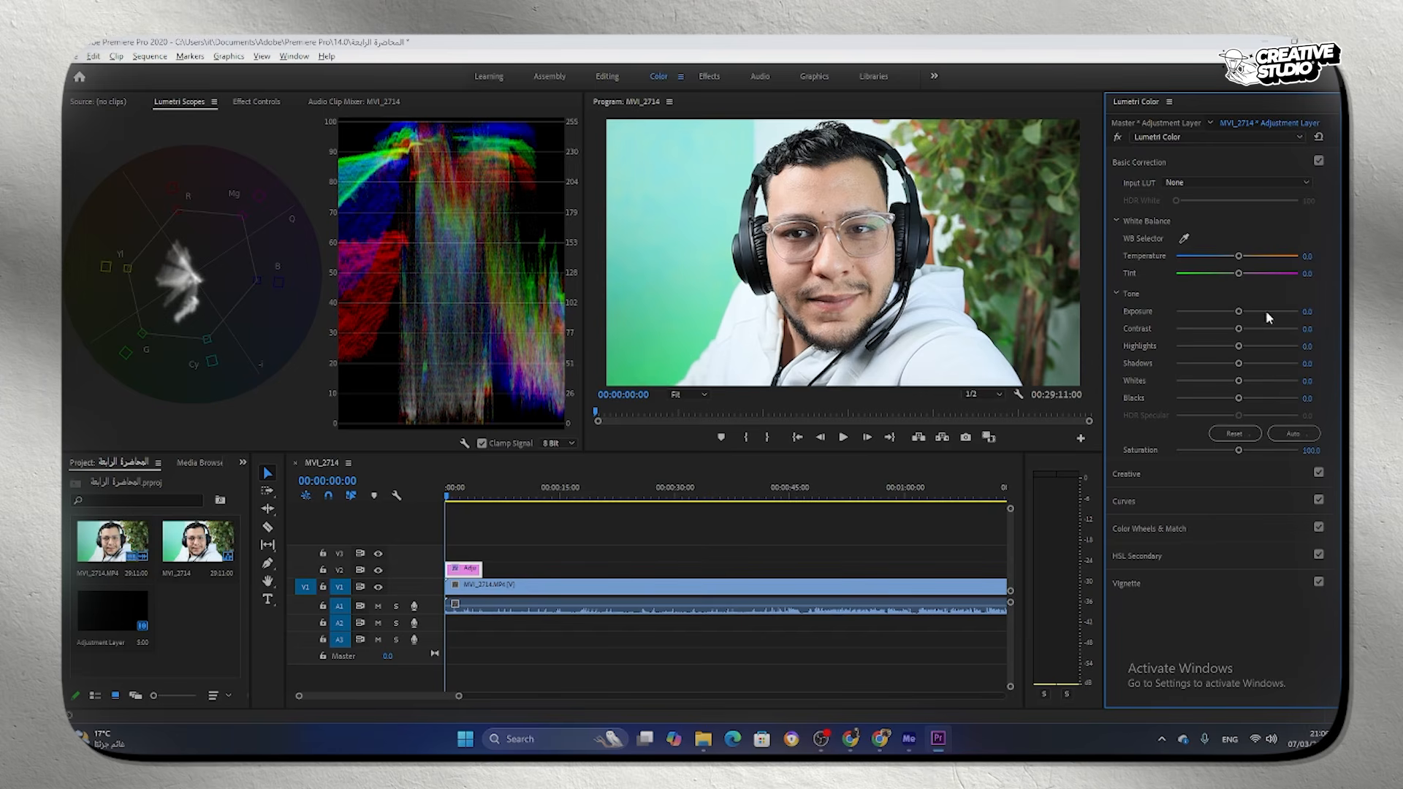
drag(1241, 315, 1236, 313)
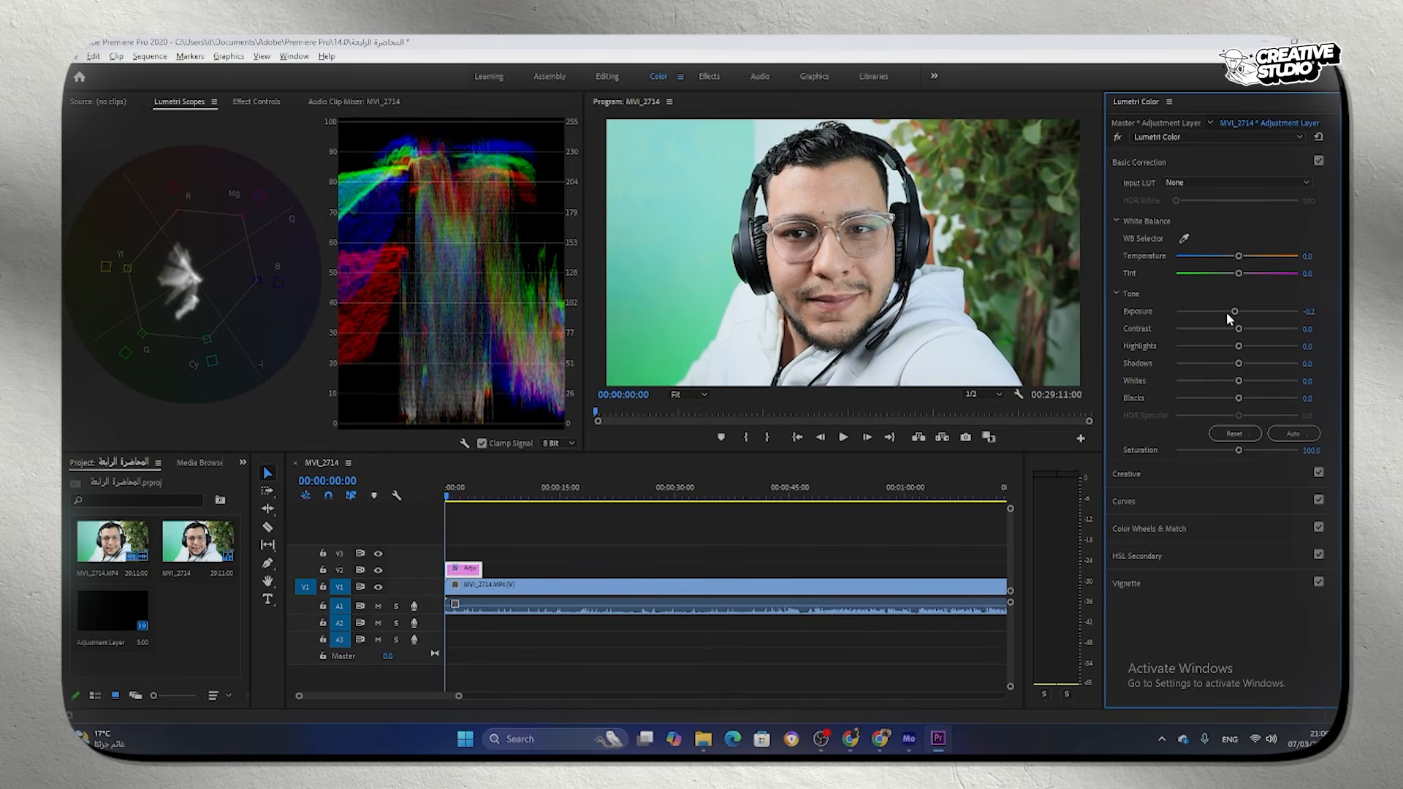
mouse_move(1235, 312)
mouse_down()
mouse_move(1098, 304)
mouse_move(1186, 287)
mouse_move(1027, 329)
mouse_move(1178, 308)
mouse_move(1051, 356)
mouse_move(1284, 329)
mouse_move(1299, 312)
mouse_move(1231, 313)
mouse_up()
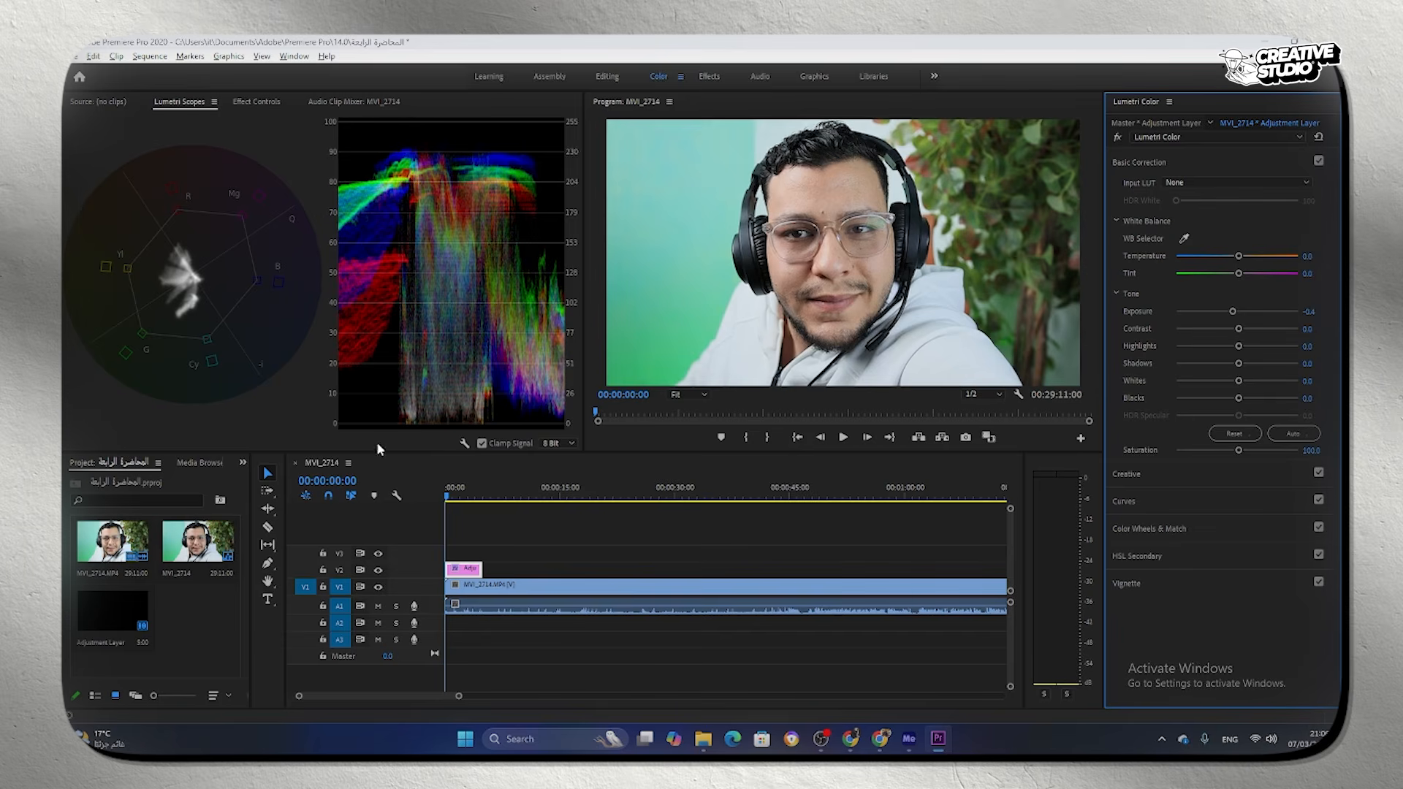
drag(1239, 329, 1245, 365)
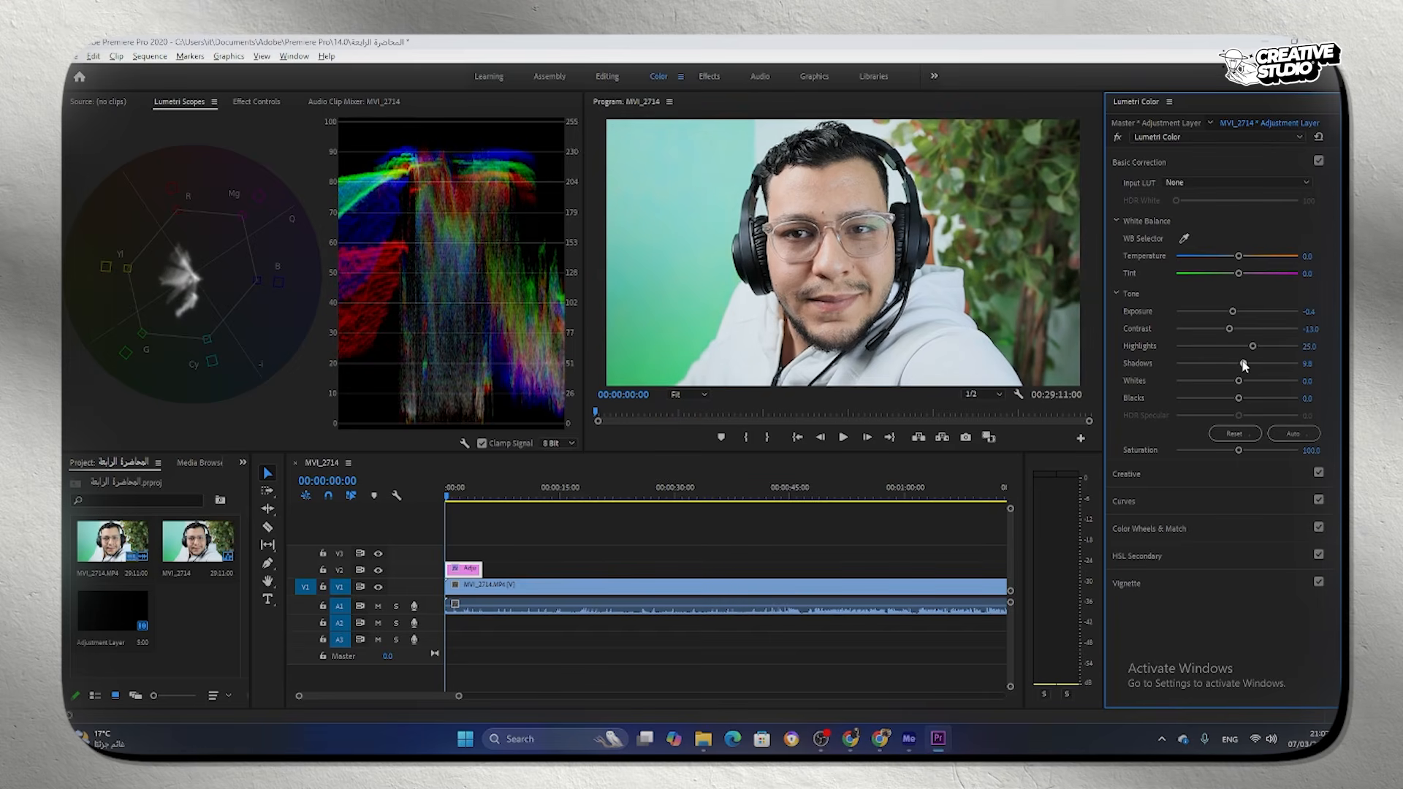
Step: In Basic Correction, set Whites to about -5.4, Blacks to about 4.3 and Saturation to about 106.5
drag(1239, 382, 1097, 406)
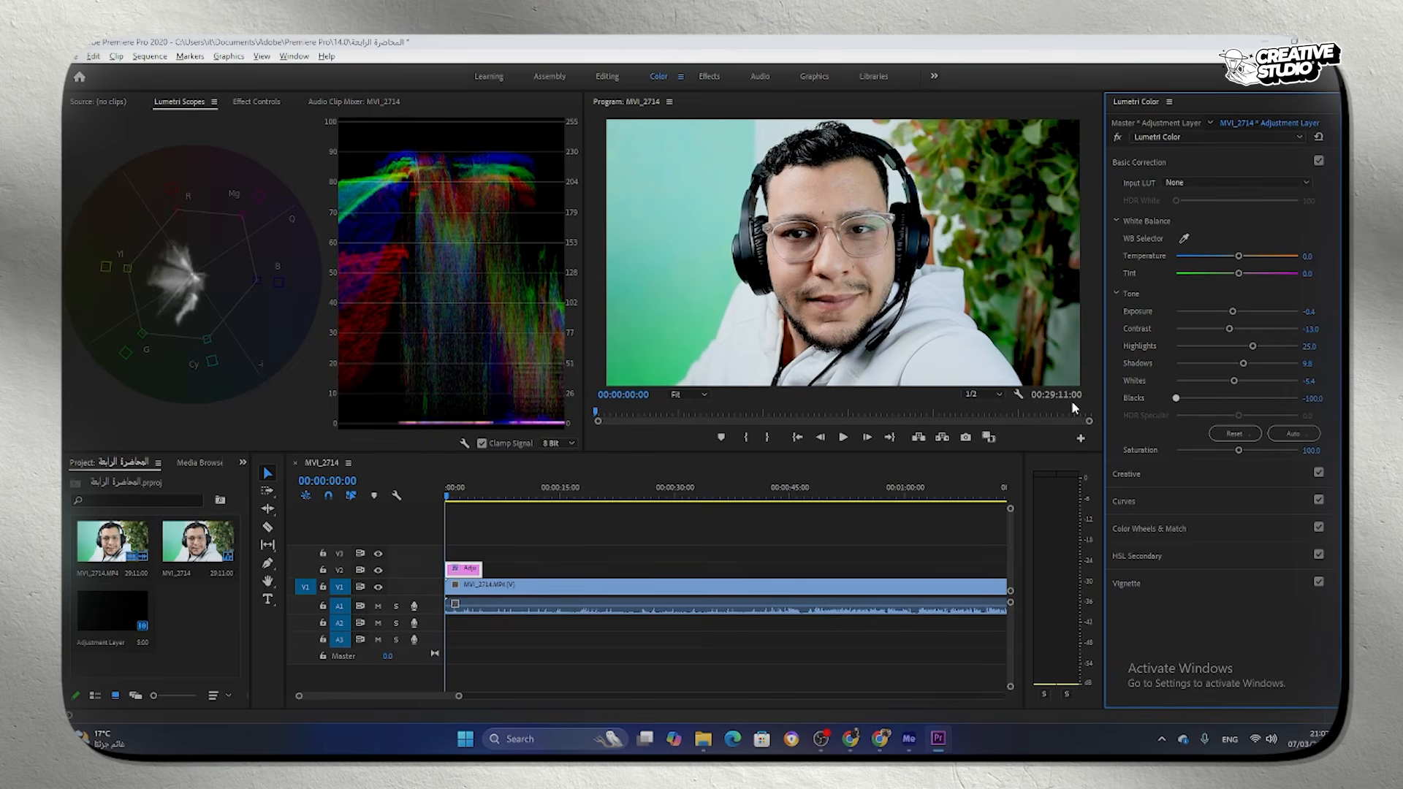
drag(1176, 399, 1240, 398)
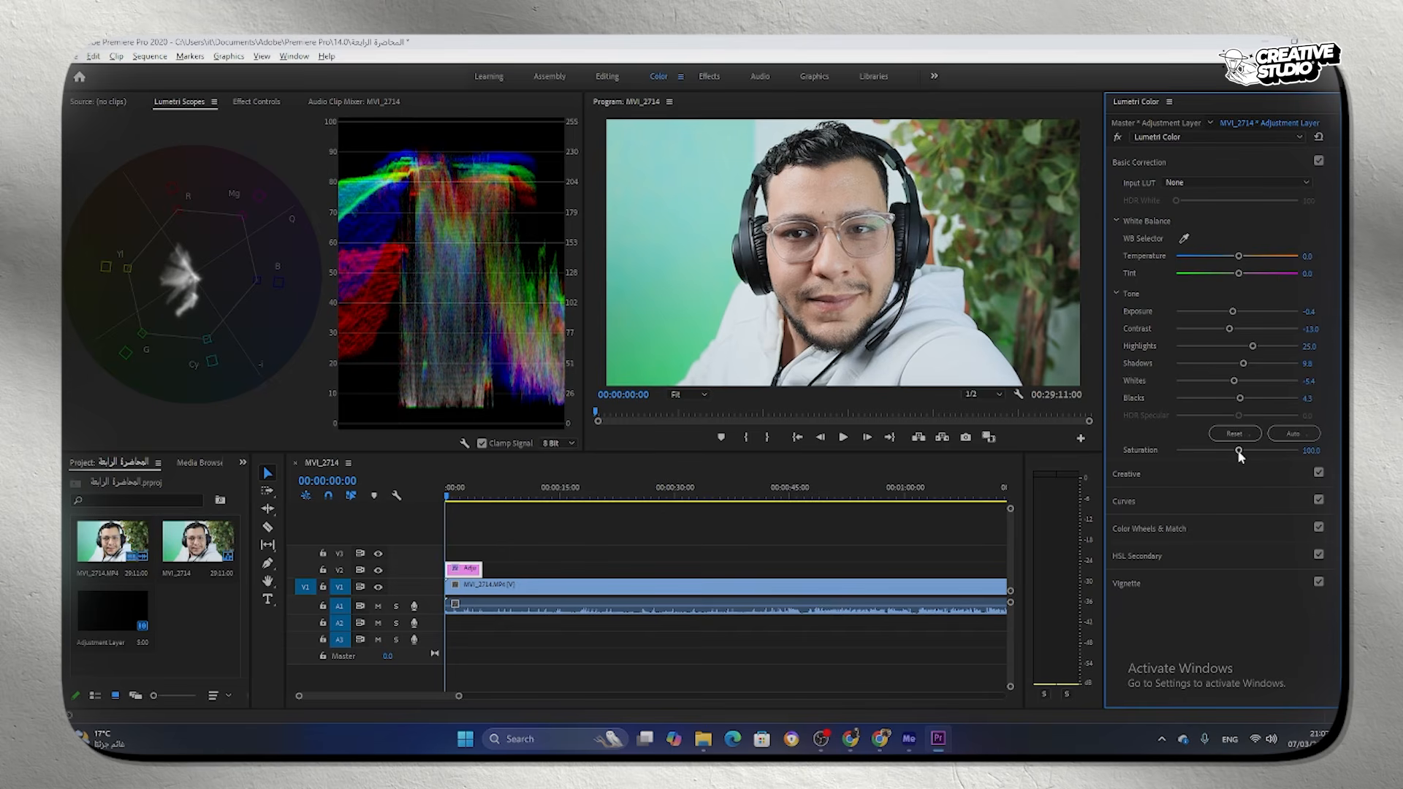
mouse_move(1240, 453)
mouse_down()
mouse_move(1186, 454)
mouse_move(1246, 456)
mouse_up()
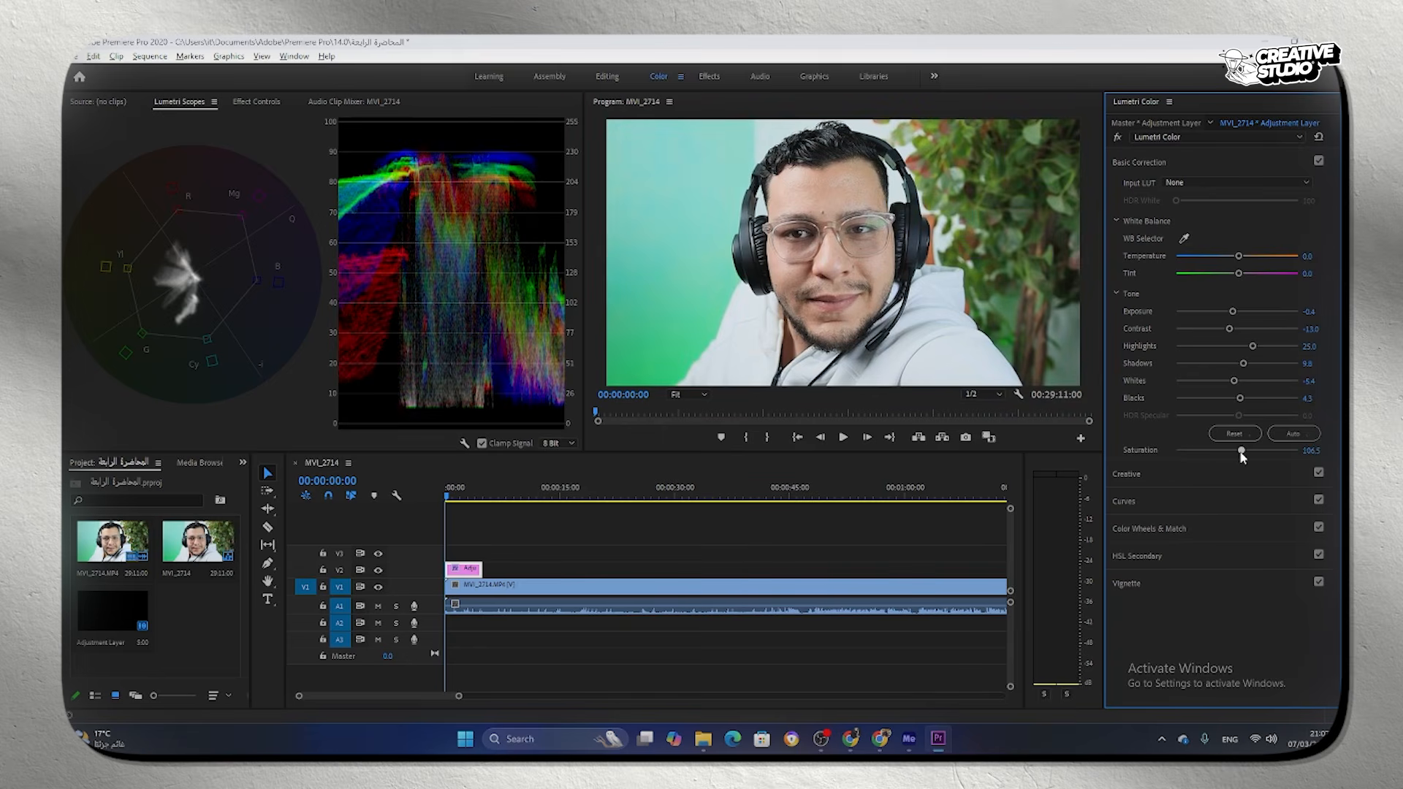
Step: In the Creative adjustments, set Saturation to about 119.6, Vibrance to about -14.1 and Sharpen to about 3.3
click(1172, 472)
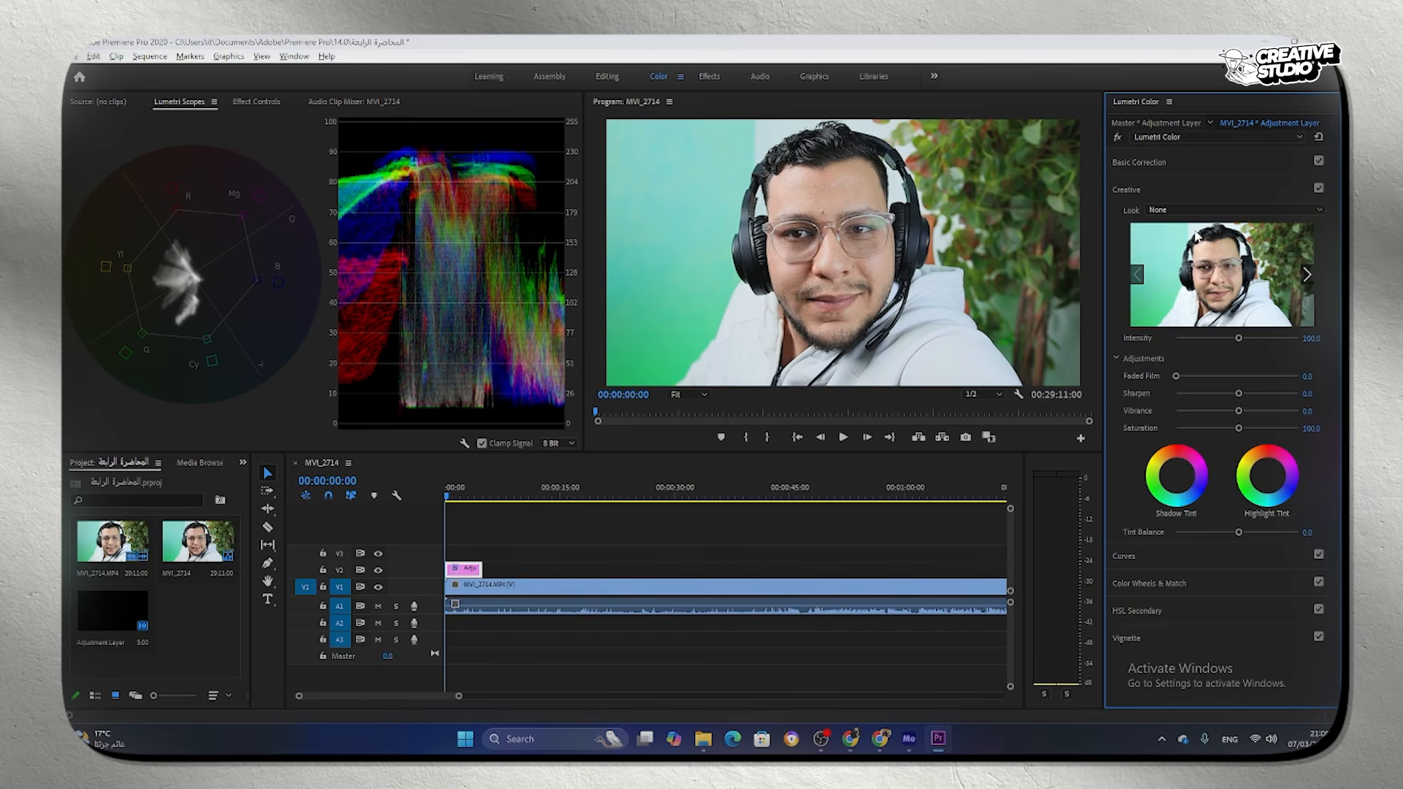
mouse_move(1234, 427)
mouse_down()
mouse_move(1248, 433)
mouse_move(1233, 415)
mouse_up()
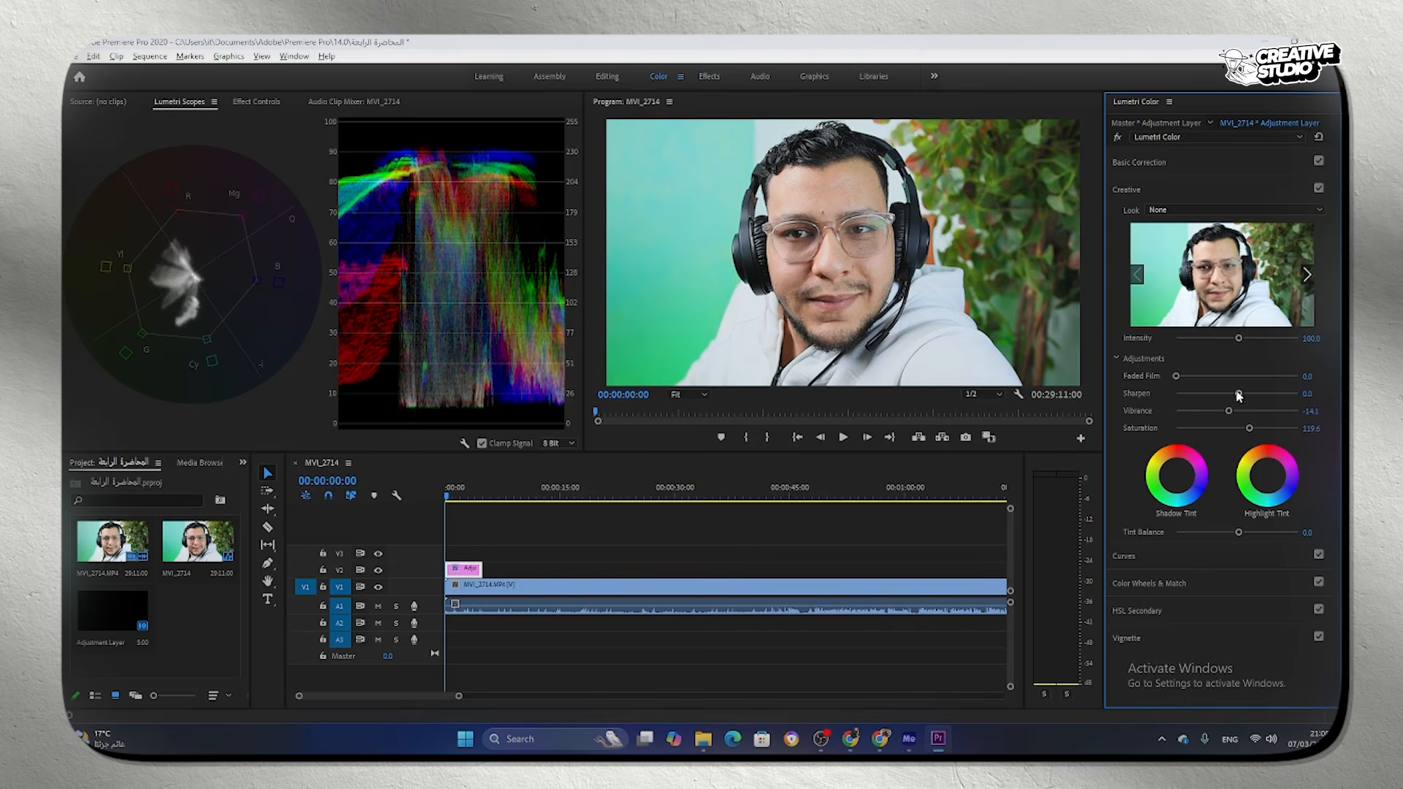
drag(1241, 394, 1262, 396)
drag(1242, 396, 1178, 404)
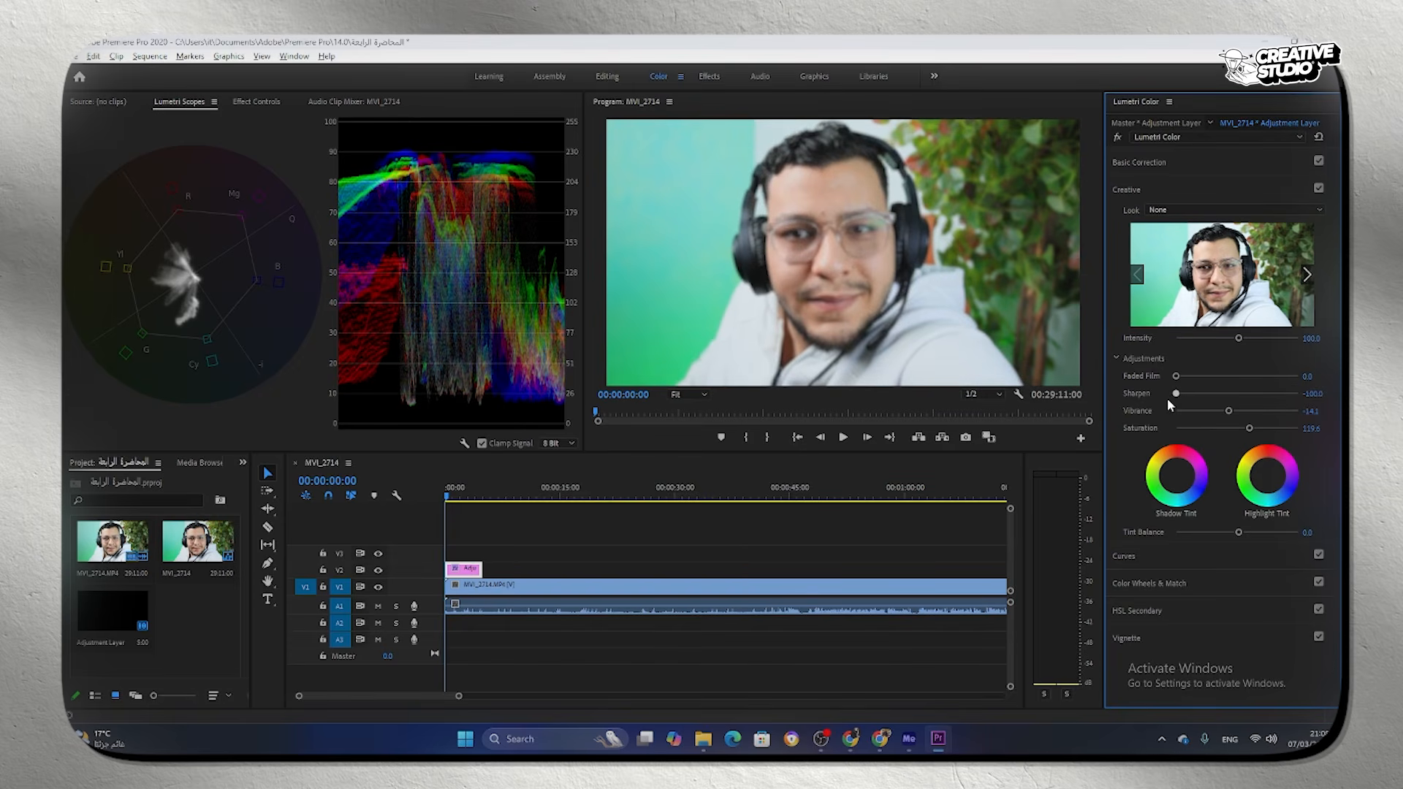
drag(1169, 400, 1235, 411)
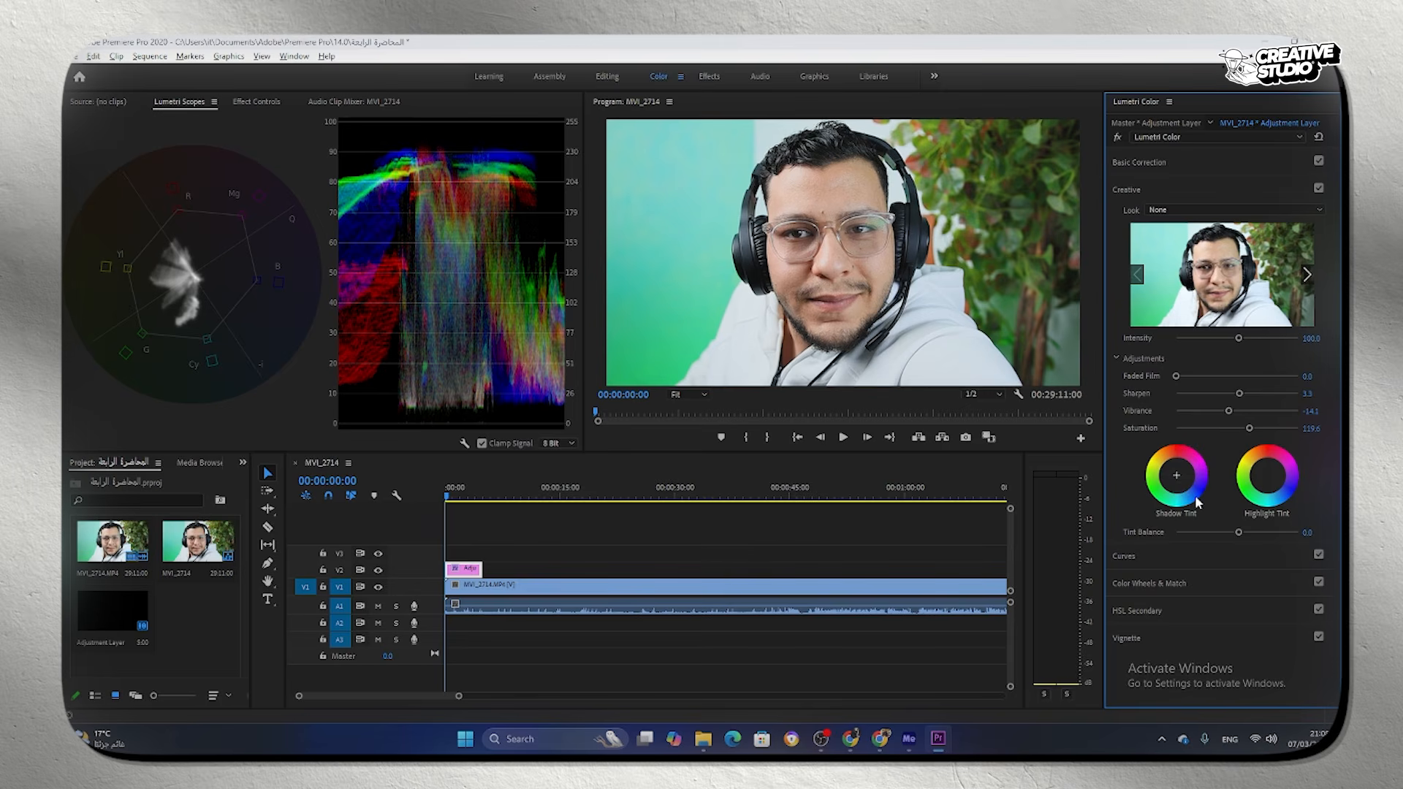
Step: Shift the Shadow Tint slightly toward blue and the Highlight Tint slightly toward warm orange-red
drag(1177, 475, 1182, 478)
drag(1270, 480, 1264, 474)
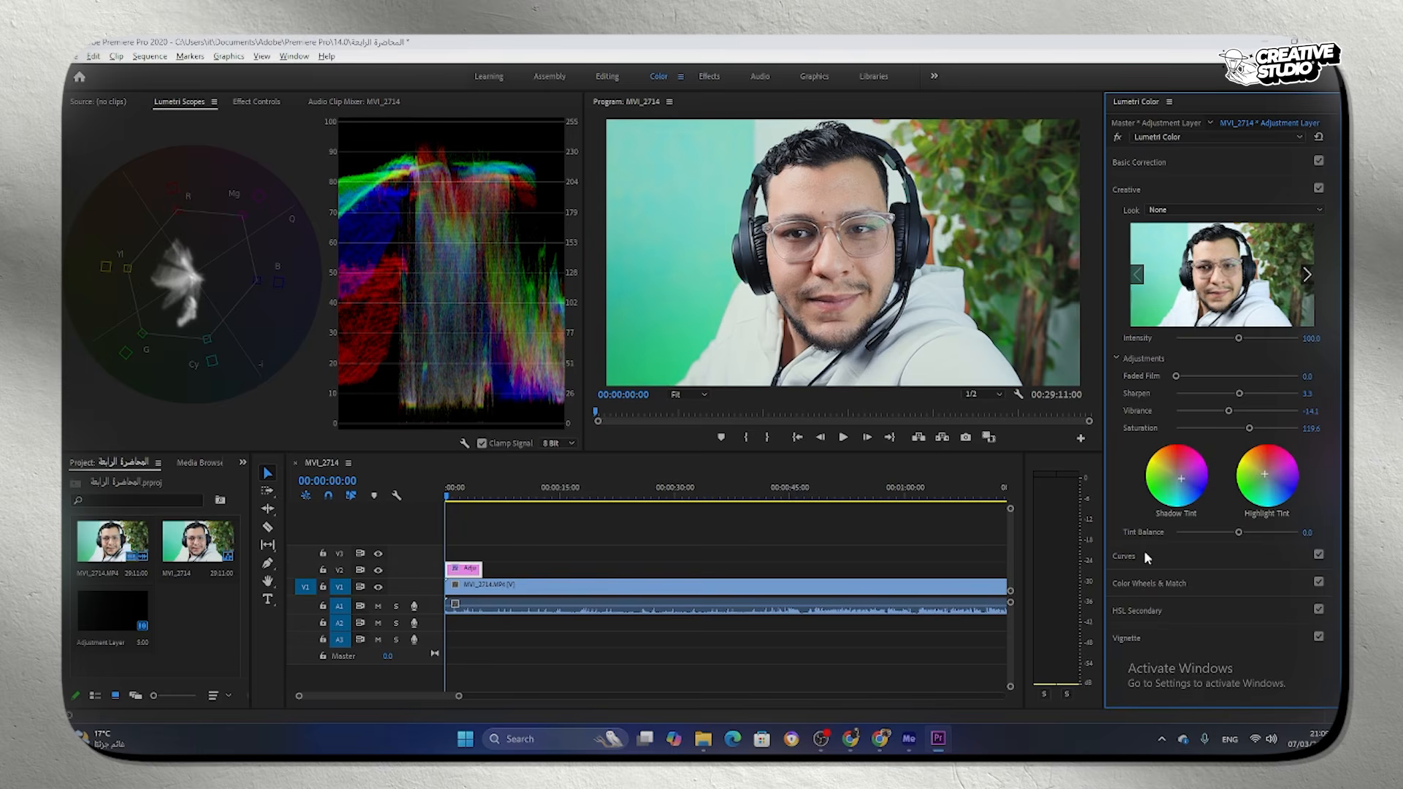
Step: Add three points to the adjustment layer's master RGB curve and lift the lower point slightly above the diagonal
click(1145, 557)
scroll(1145, 365, down, 1)
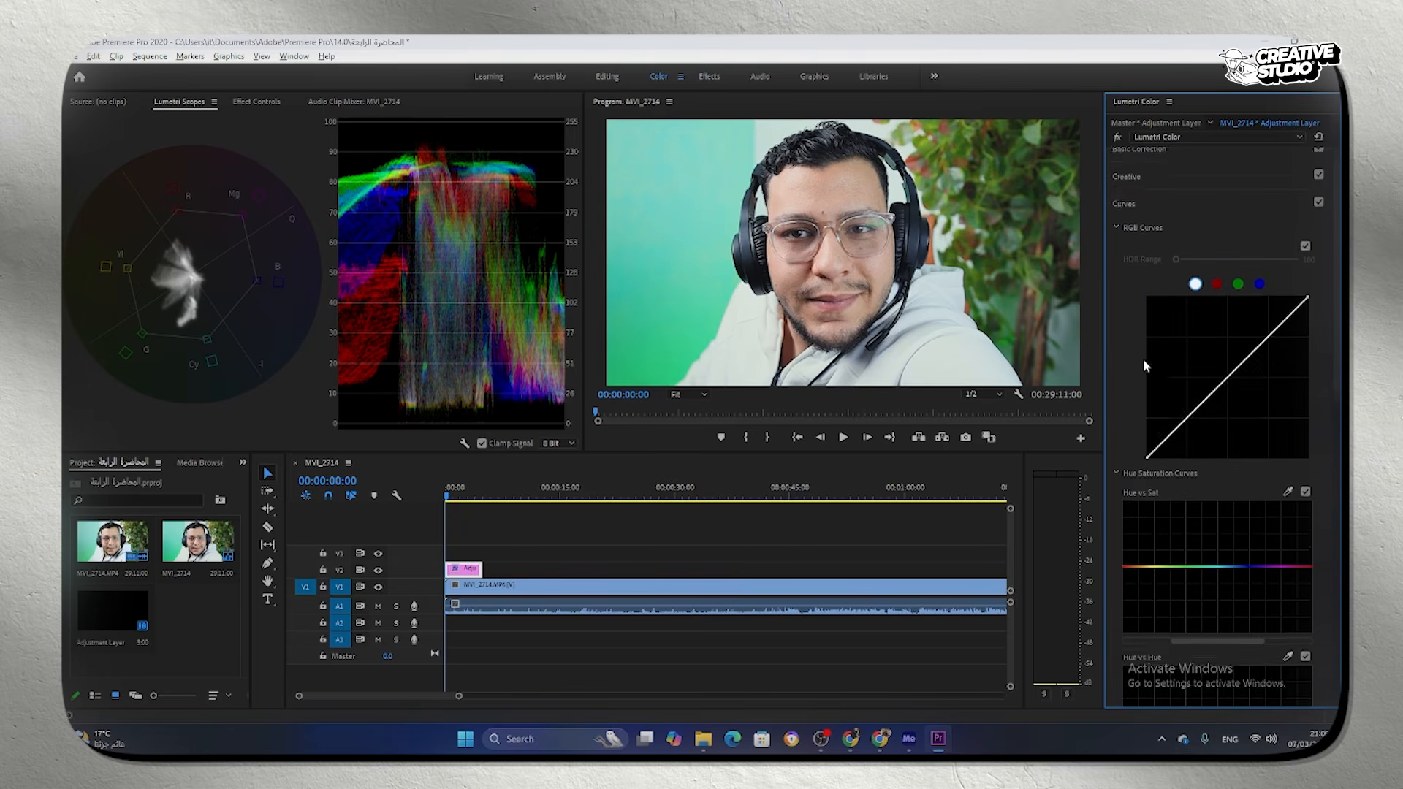
scroll(1143, 358, down, 1)
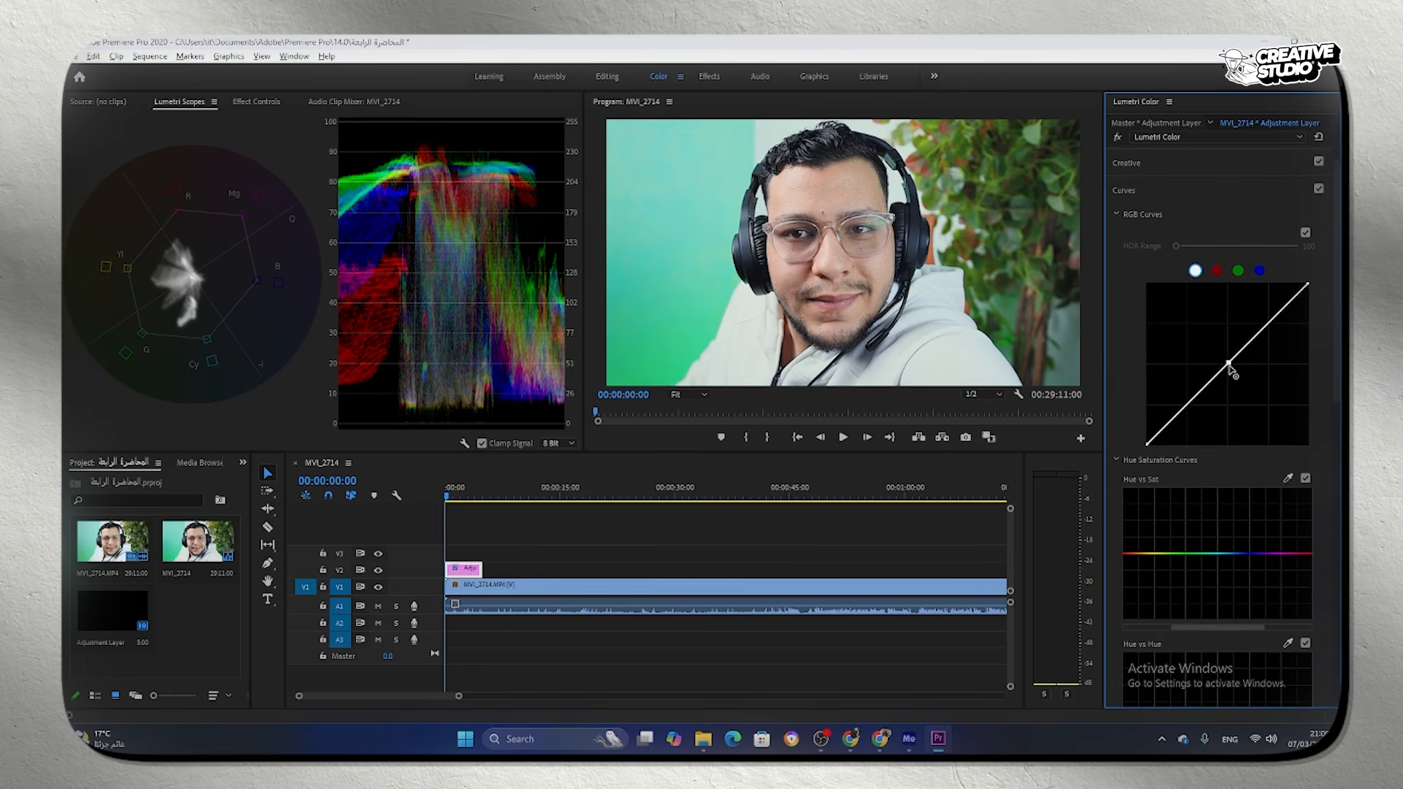
click(1187, 404)
click(1269, 323)
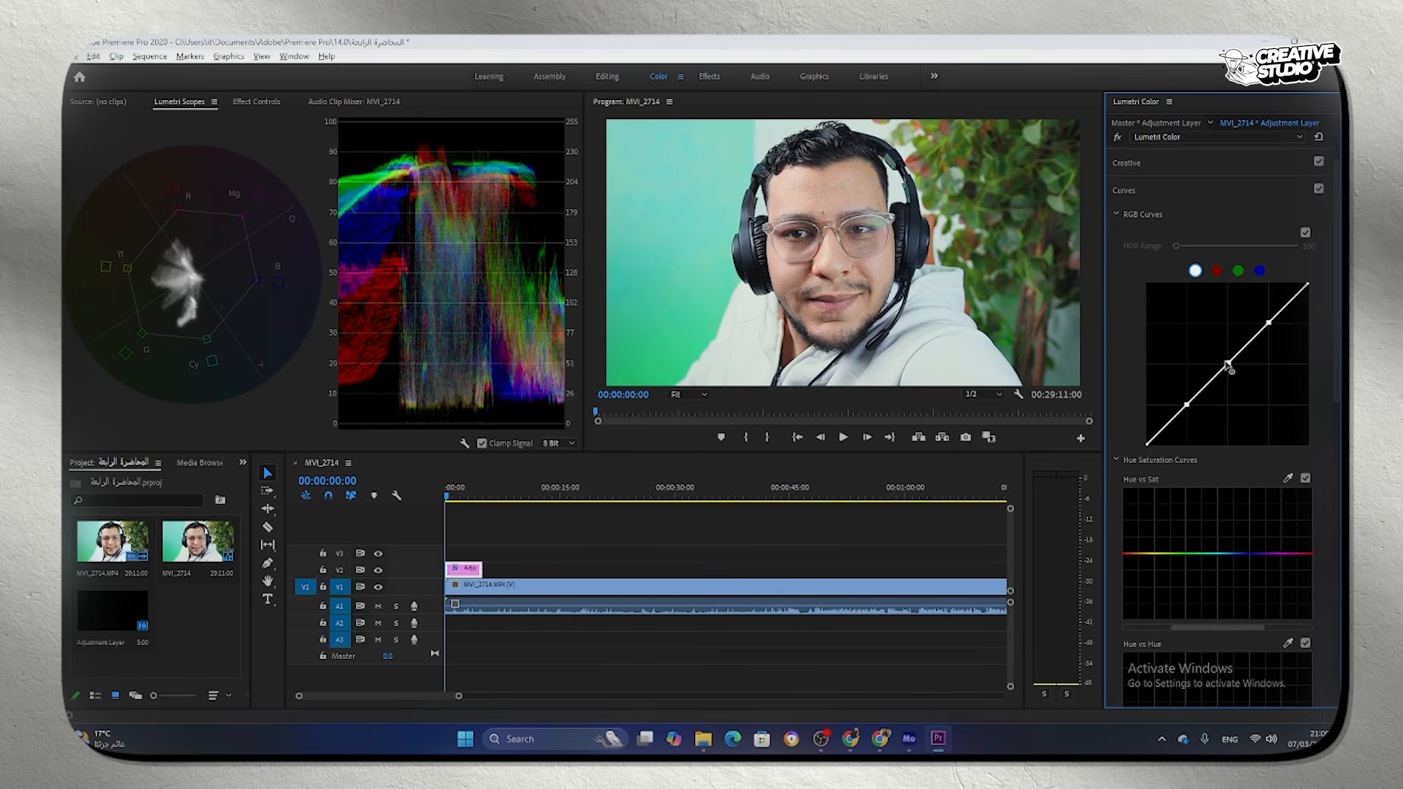
click(1228, 364)
drag(1187, 404, 1189, 402)
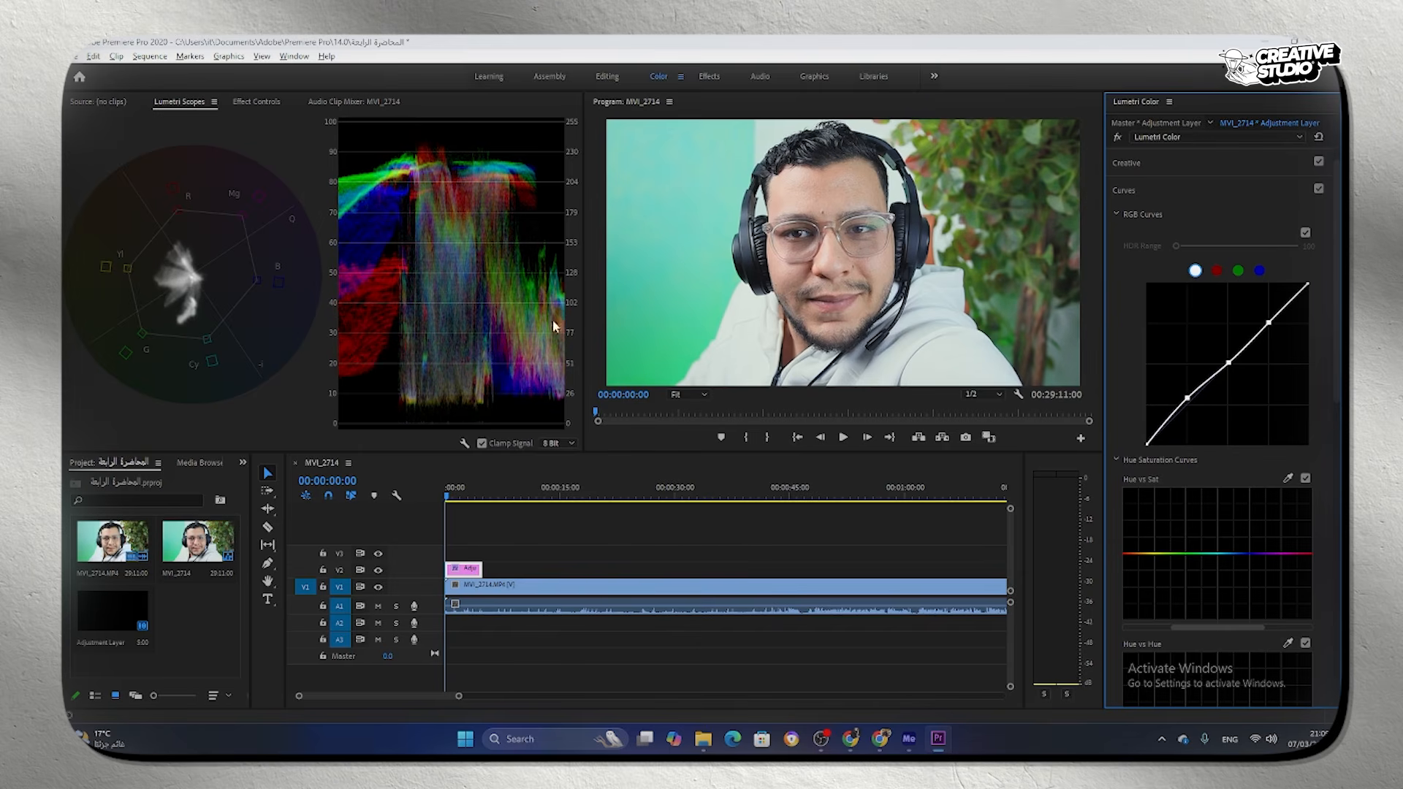
drag(1188, 399, 1271, 325)
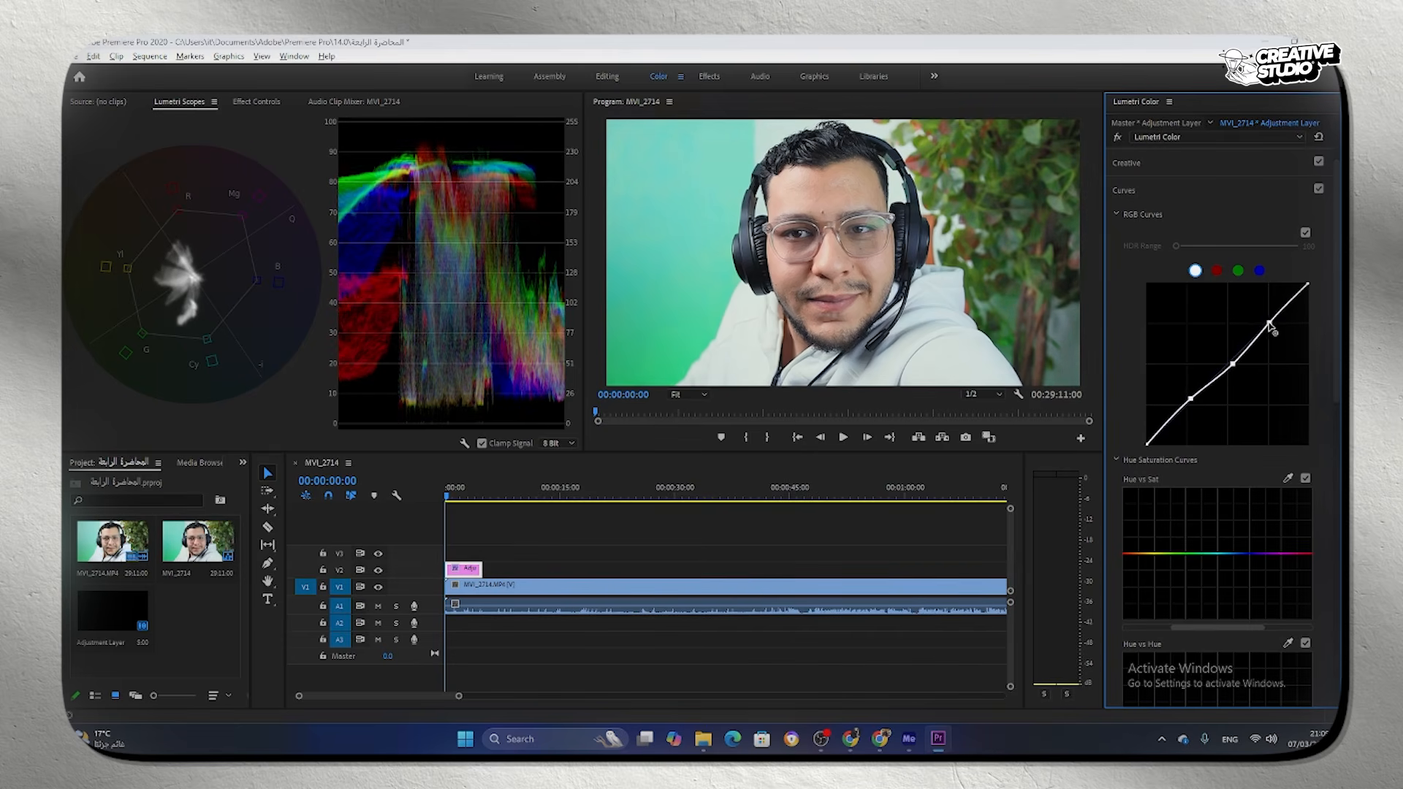
Step: Fine-tune the midpoints of the red and green RGB curves and dip the blue curve slightly below the diagonal
click(1217, 271)
drag(1237, 361, 1228, 366)
click(1238, 271)
drag(1230, 366, 1228, 363)
click(1260, 270)
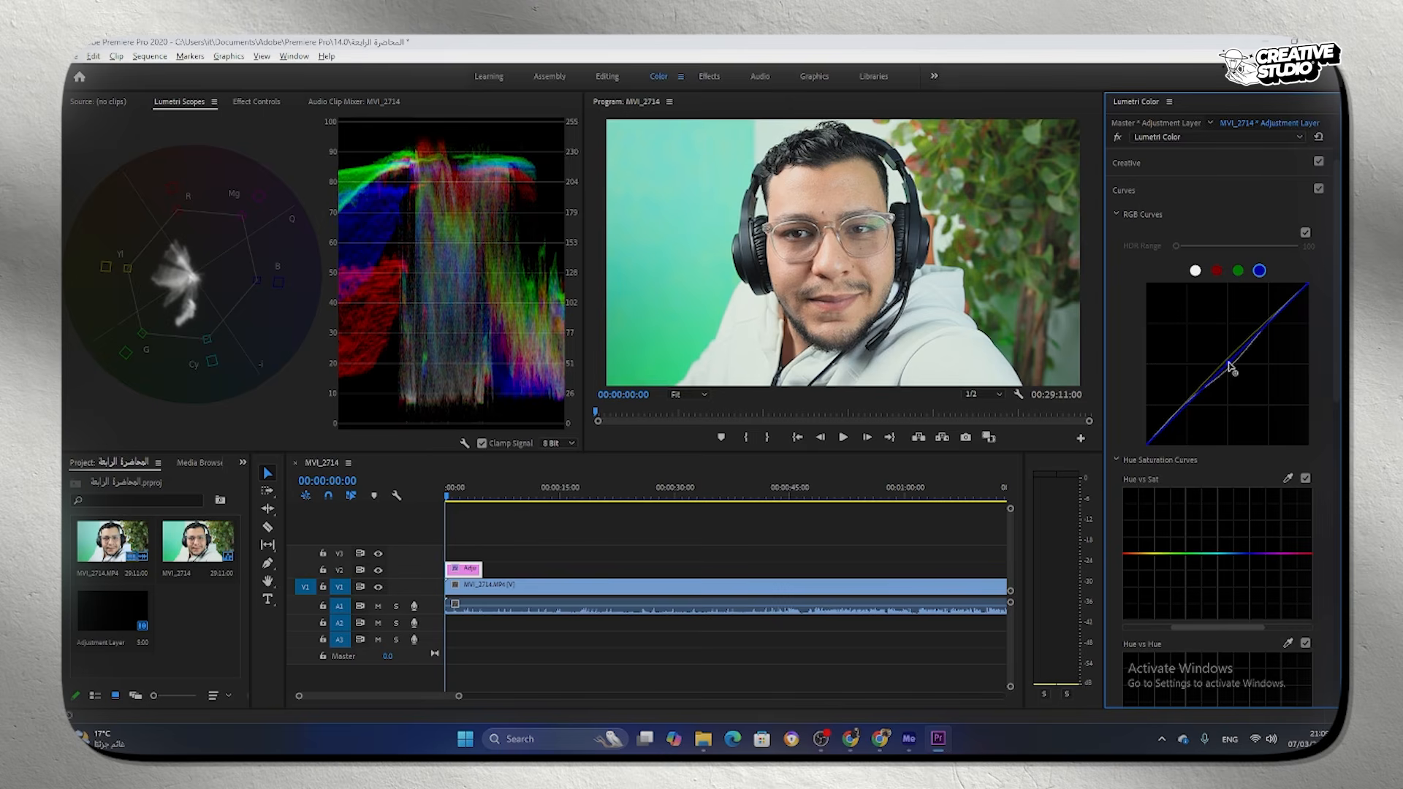
Step: In the Vignette settings, set Amount to about -2.0, Midpoint to 58.7, Roundness to 25.0 and Feather to 71.7
scroll(1286, 376, down, 4)
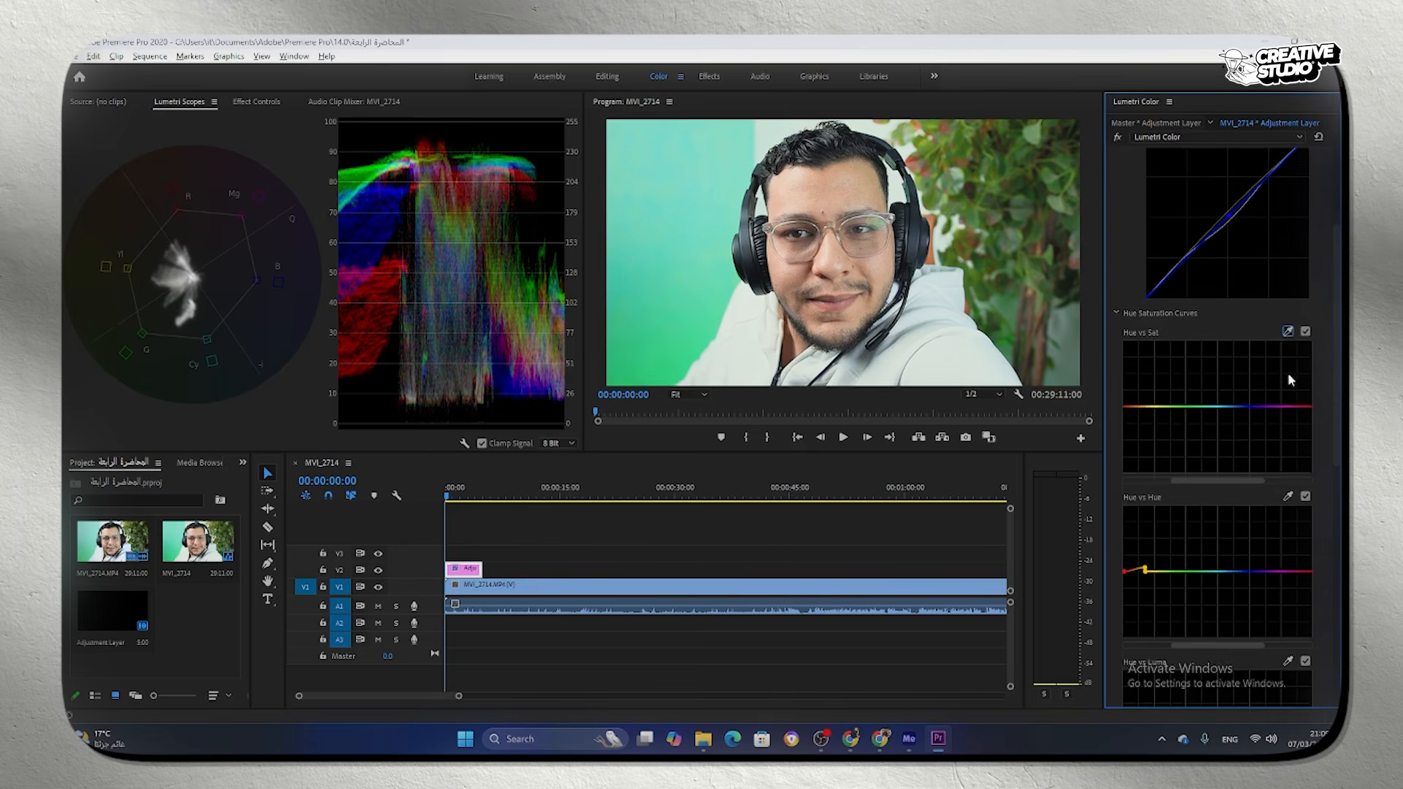
drag(1335, 310, 1316, 552)
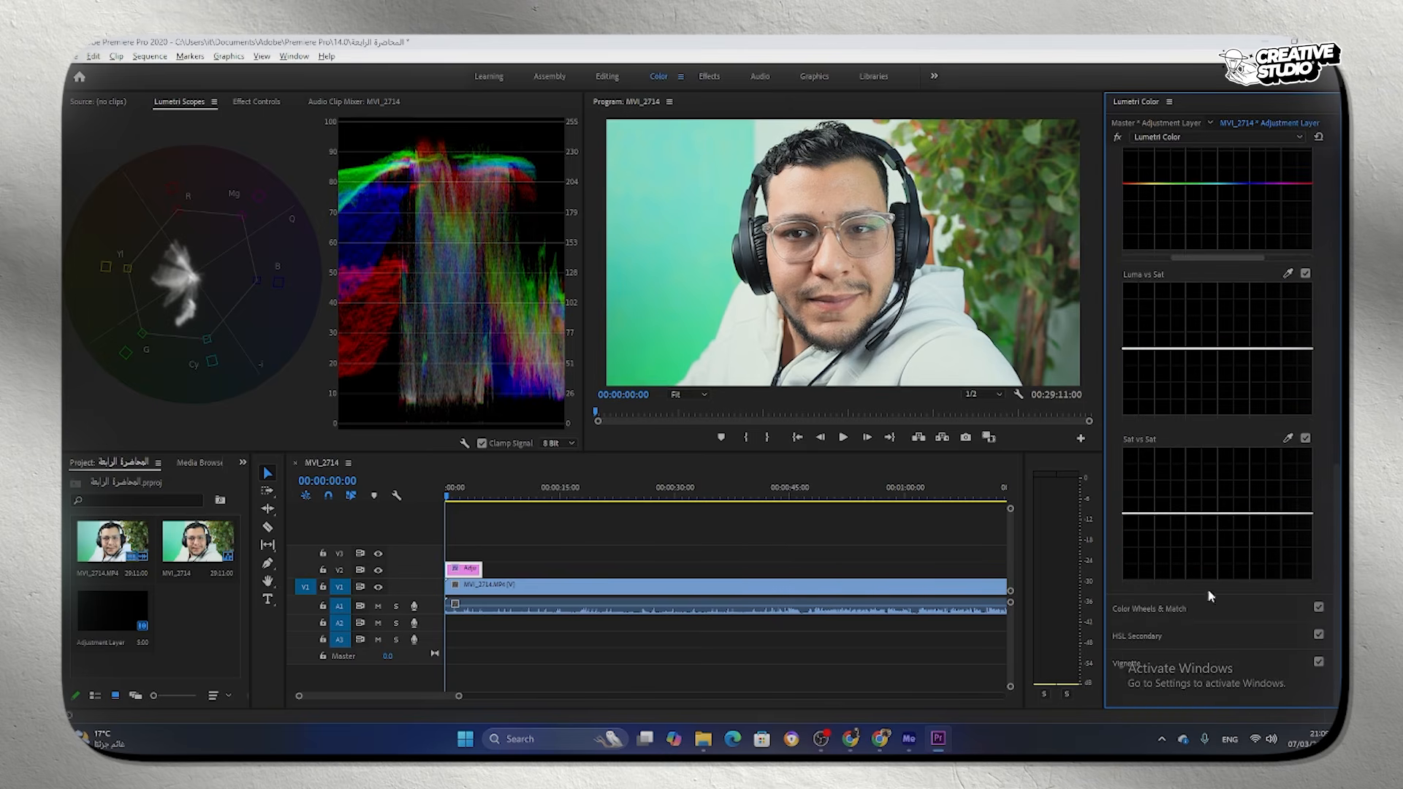
click(1128, 666)
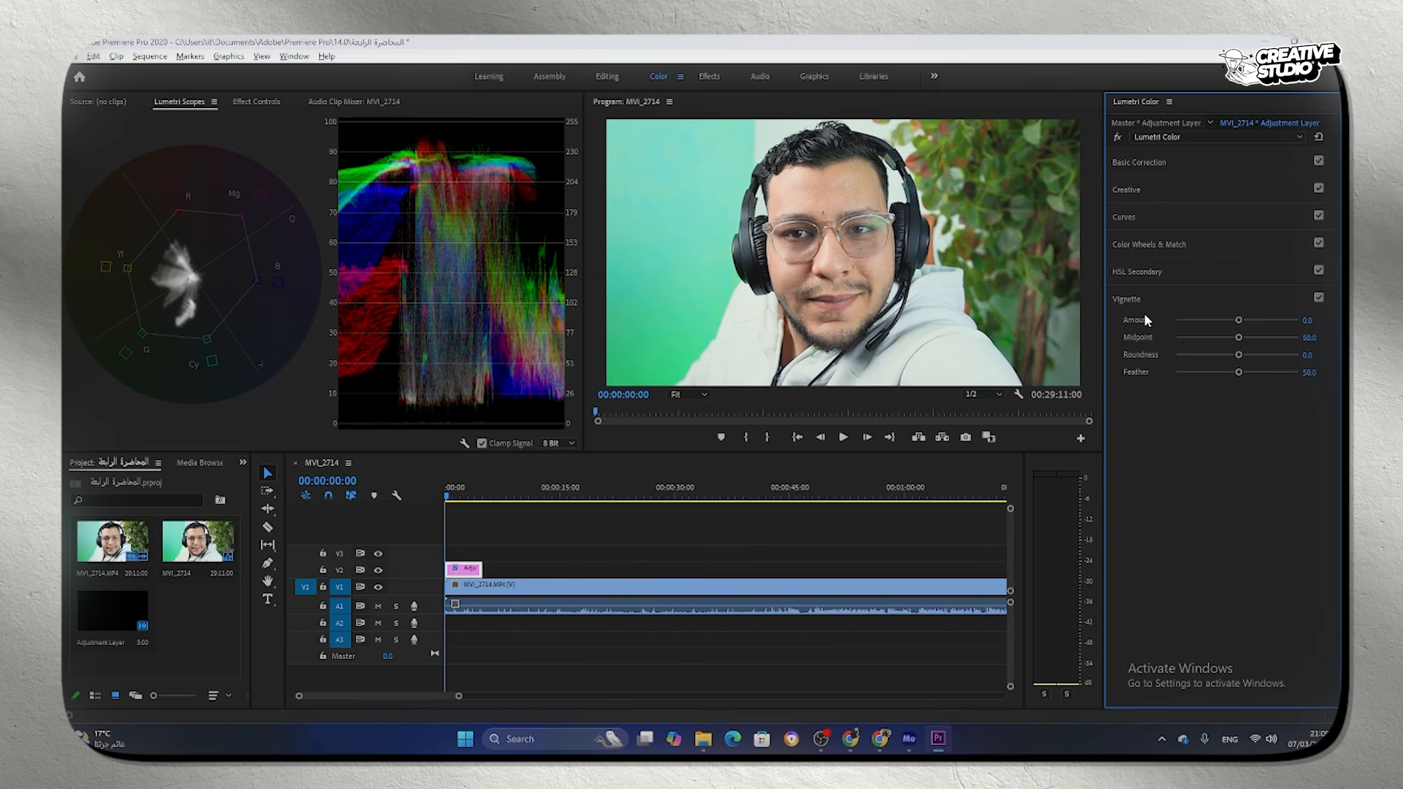
drag(1240, 320, 1261, 340)
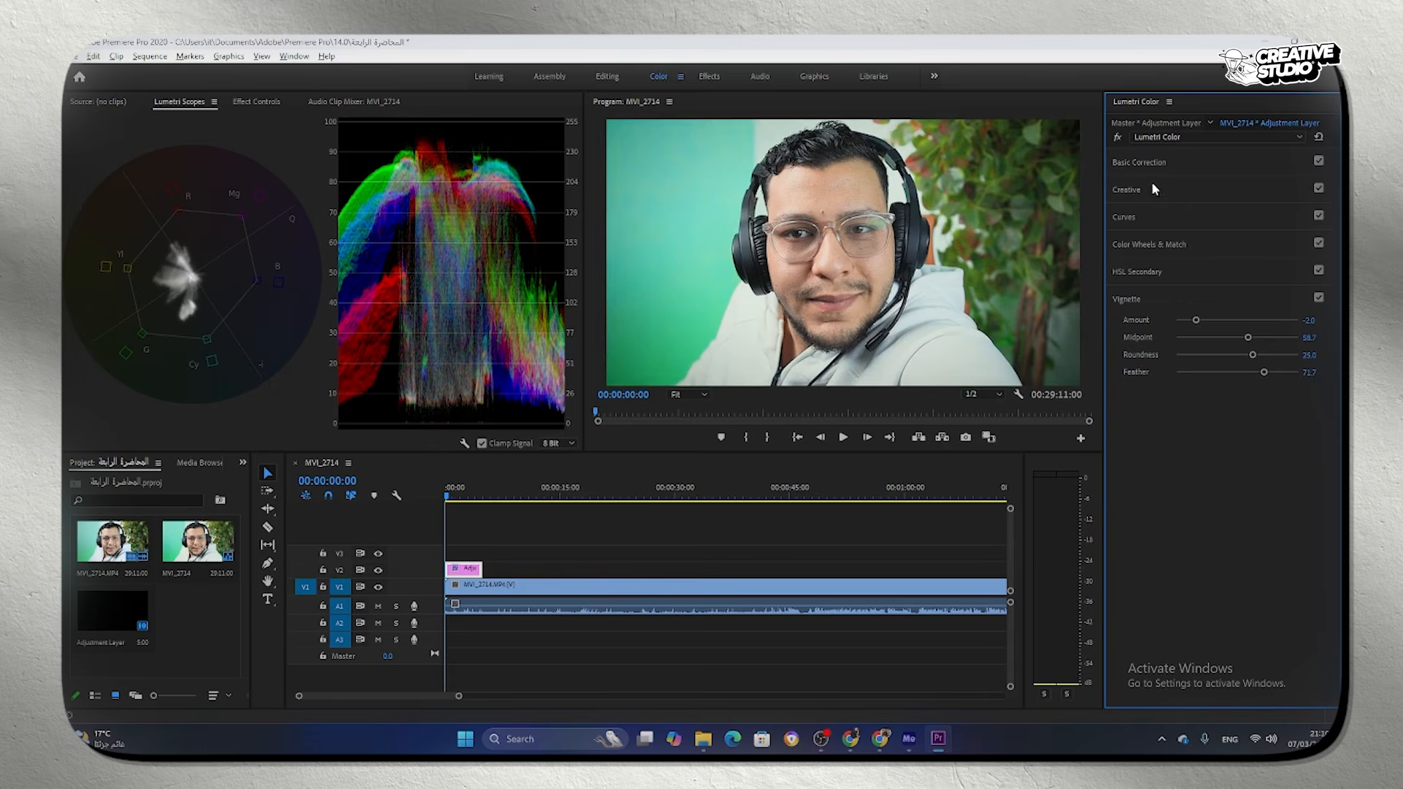
Step: Raise the Luma vs Sat curve slightly above centre and add two points, lifting the brighter one a little further
click(1150, 162)
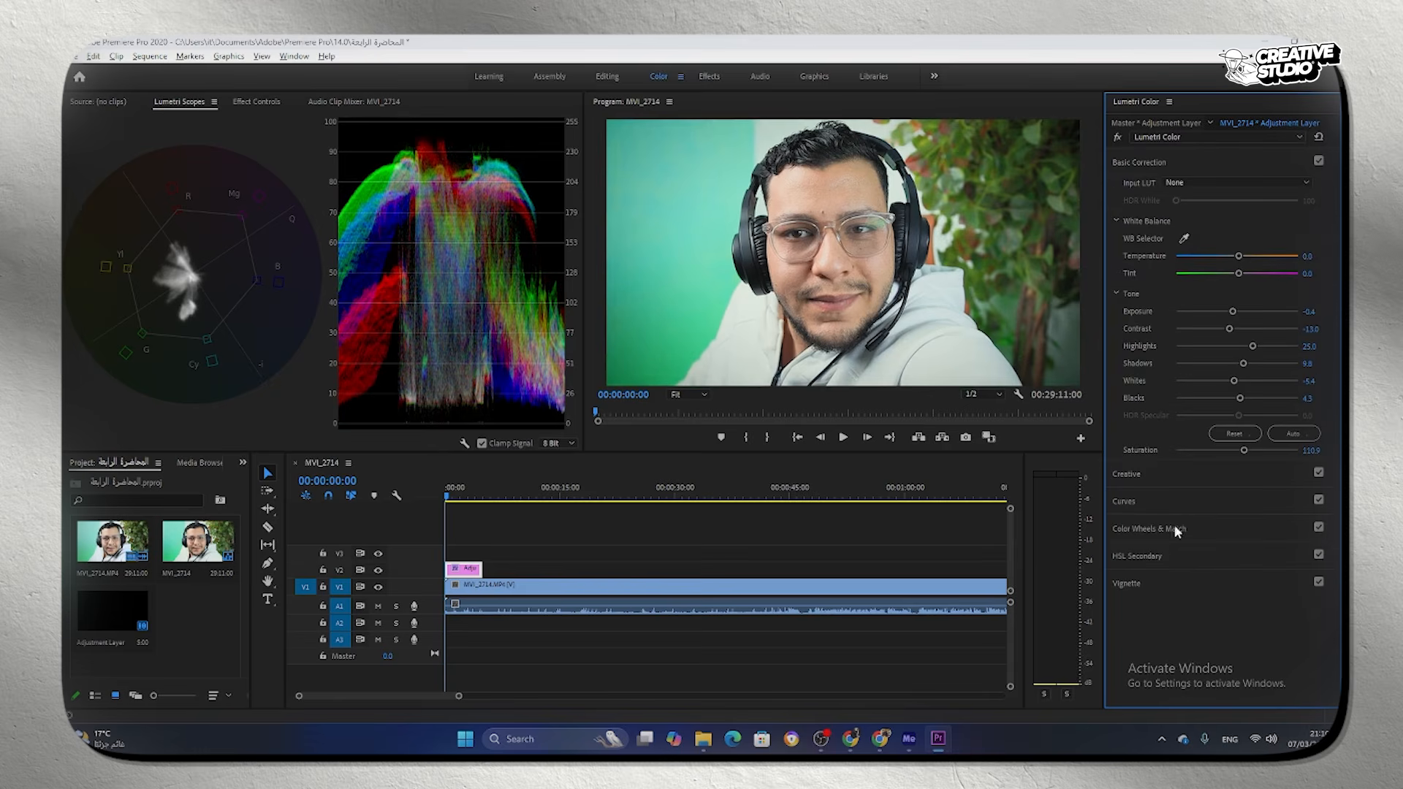
click(1146, 476)
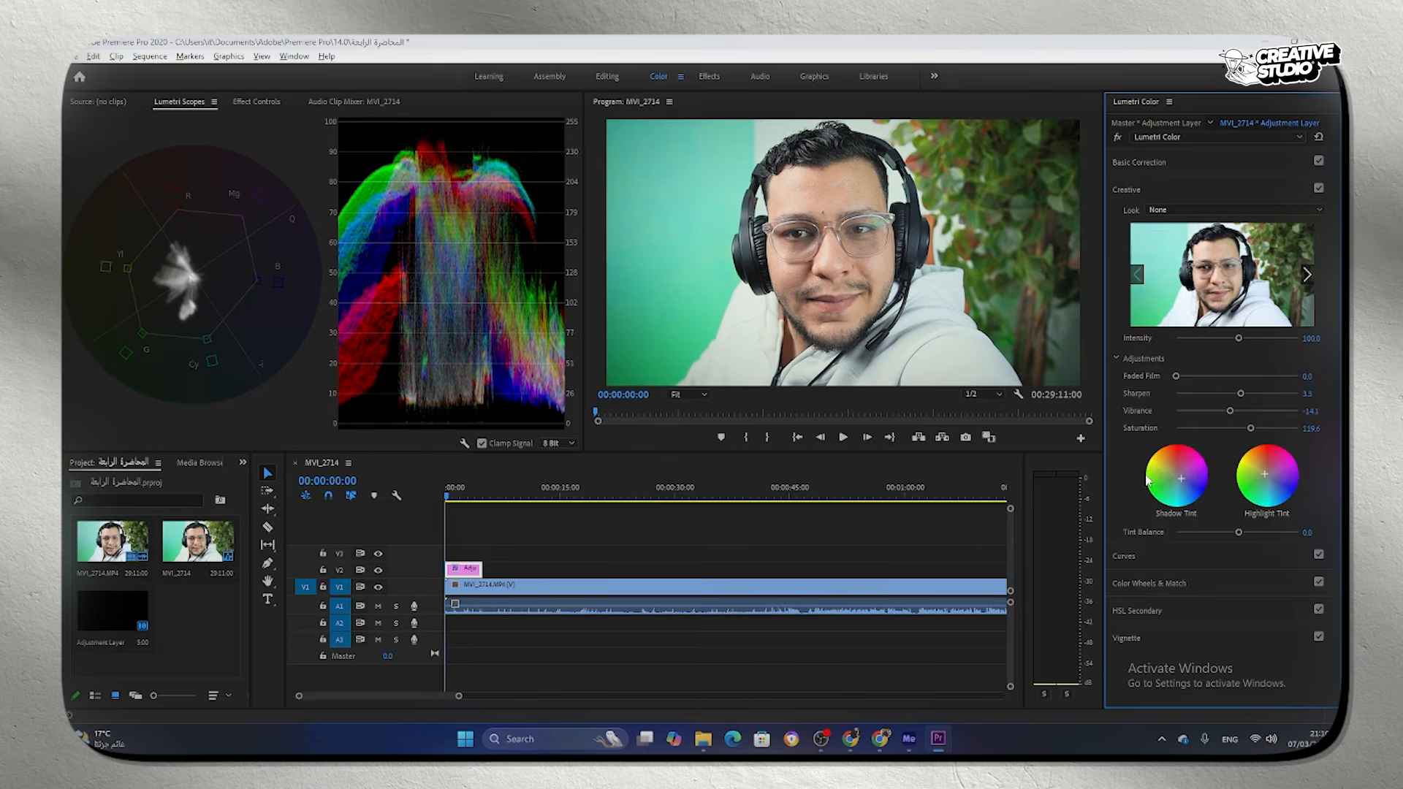
click(1137, 554)
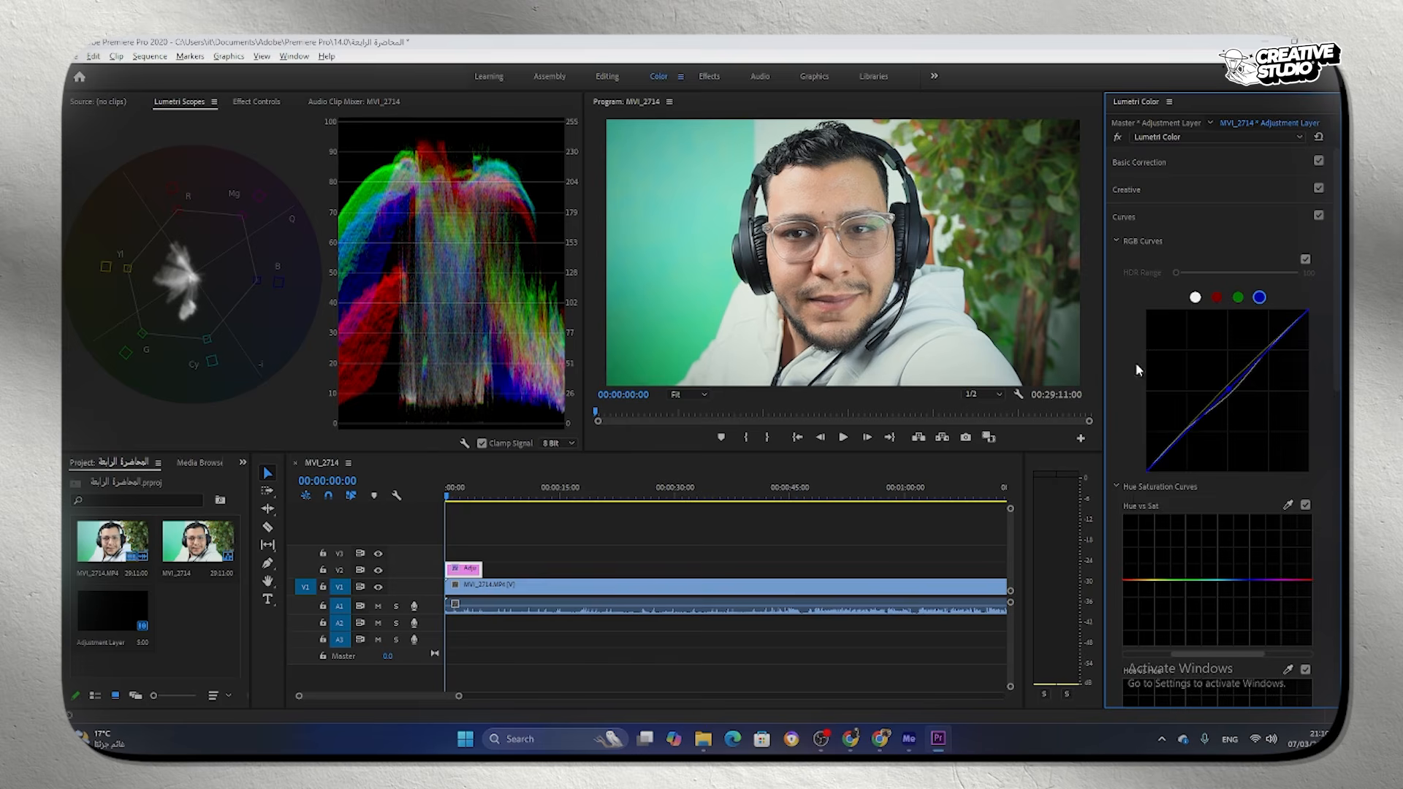
scroll(1129, 369, down, 2)
scroll(1124, 378, down, 4)
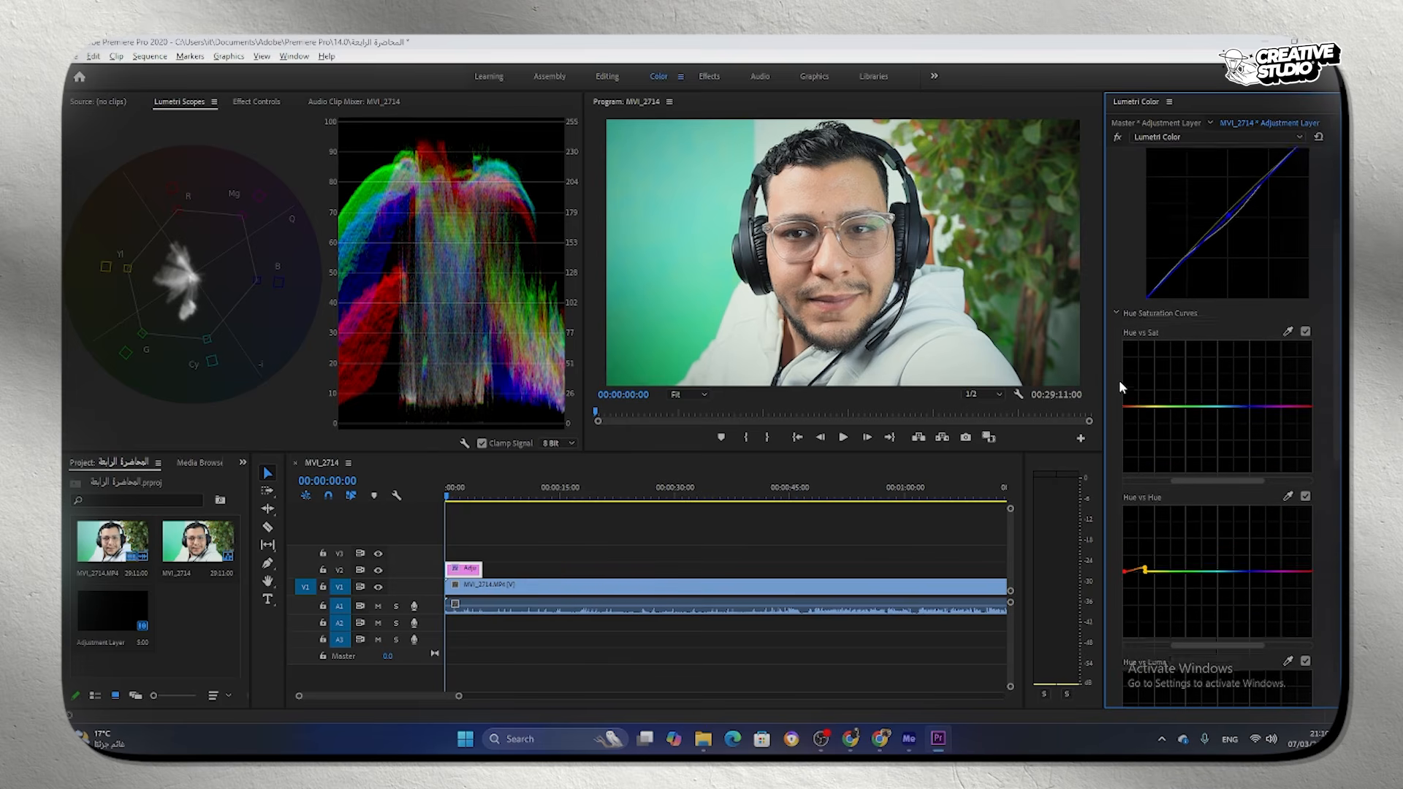
scroll(1129, 387, down, 1)
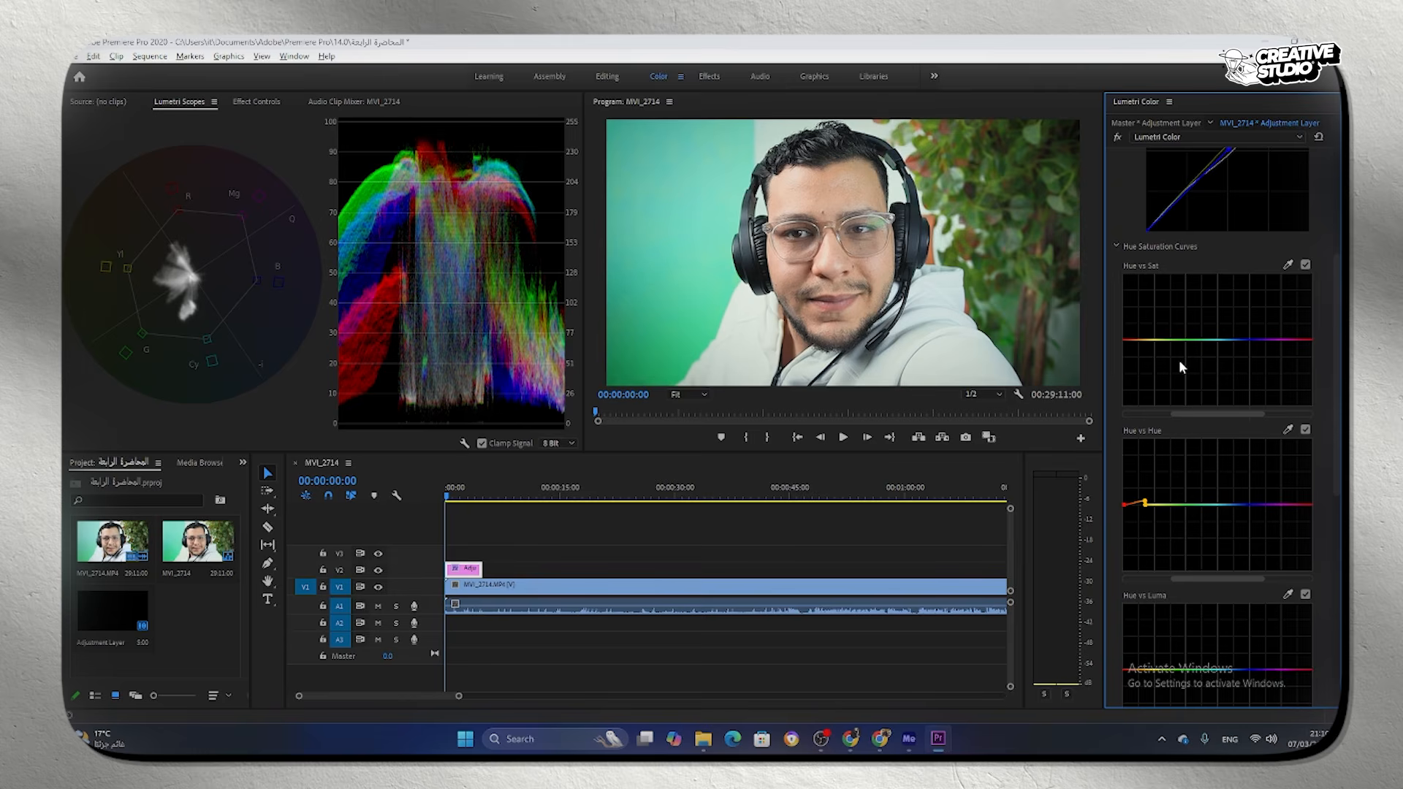
scroll(1178, 360, down, 10)
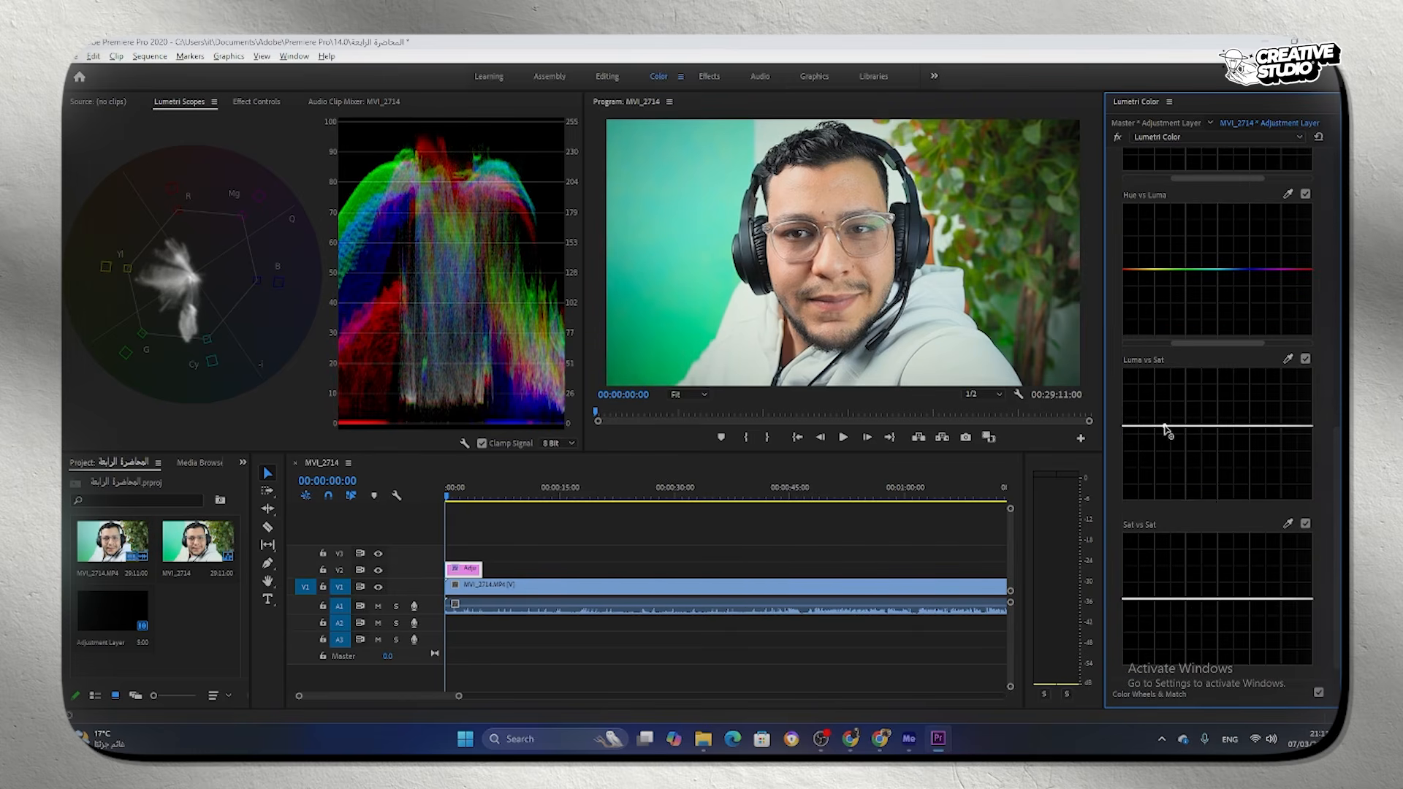
click(1168, 426)
click(1252, 427)
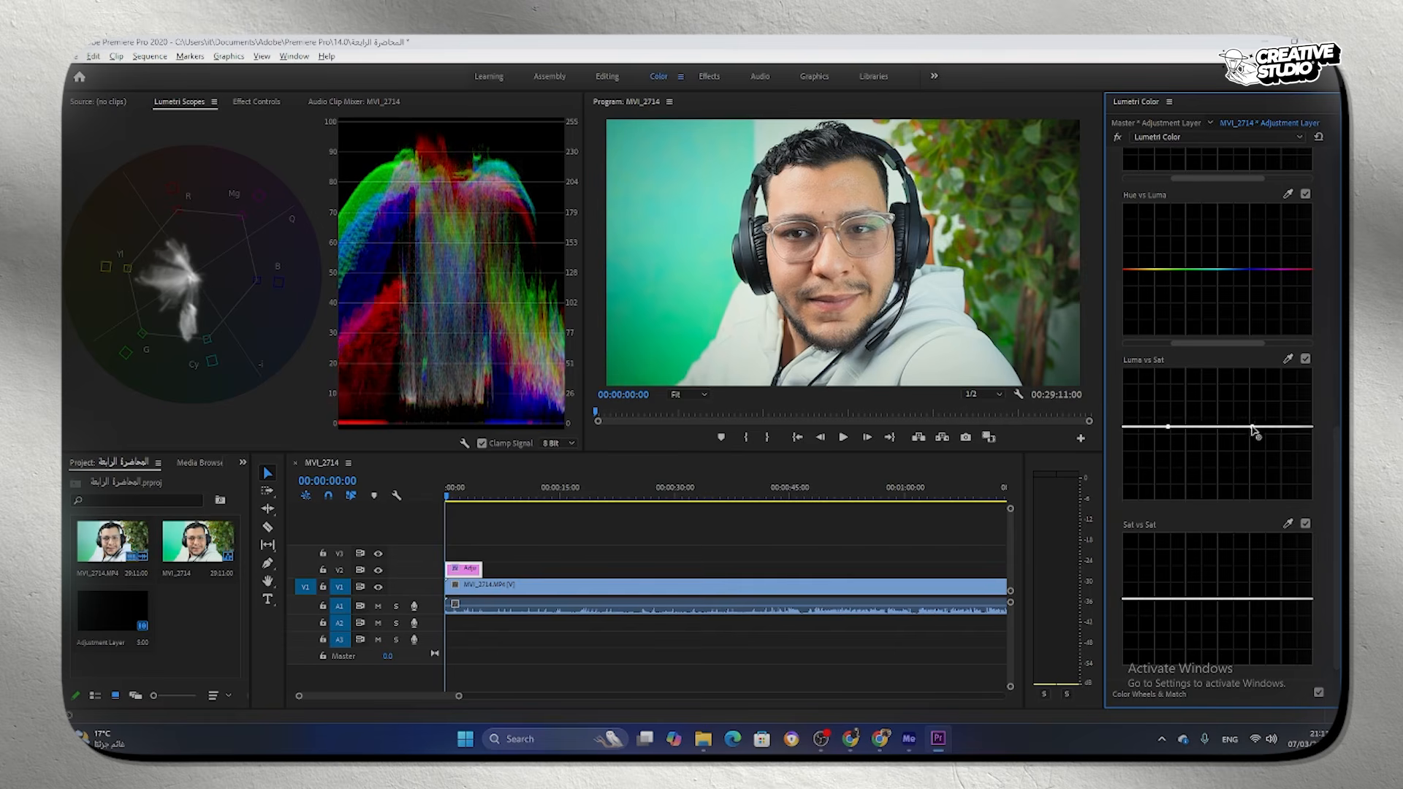
drag(1251, 426, 1252, 423)
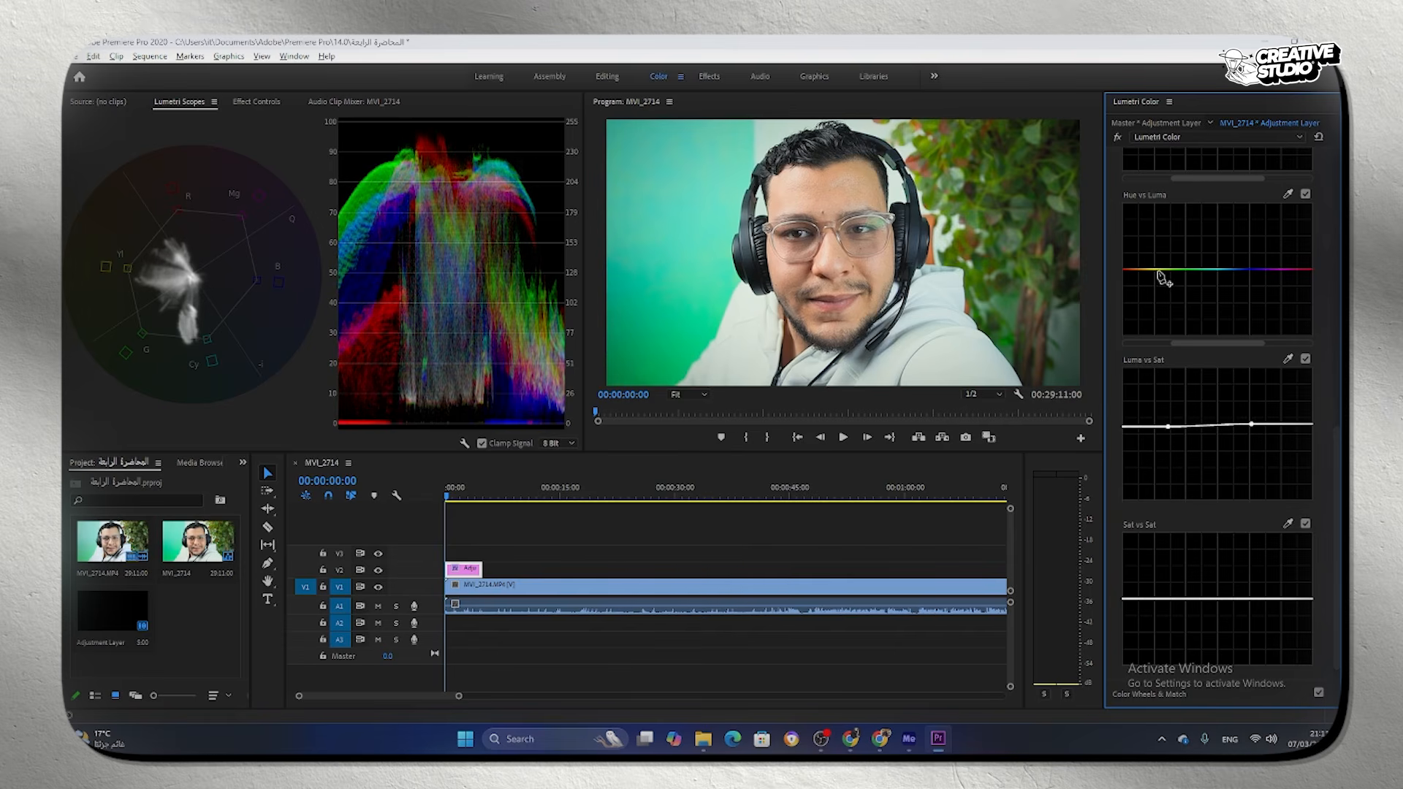
Step: Lift the Hue vs Luma curve slightly at yellow, lower it slightly at blue, and compare the image with track V2 hidden and shown
drag(1157, 269, 1160, 268)
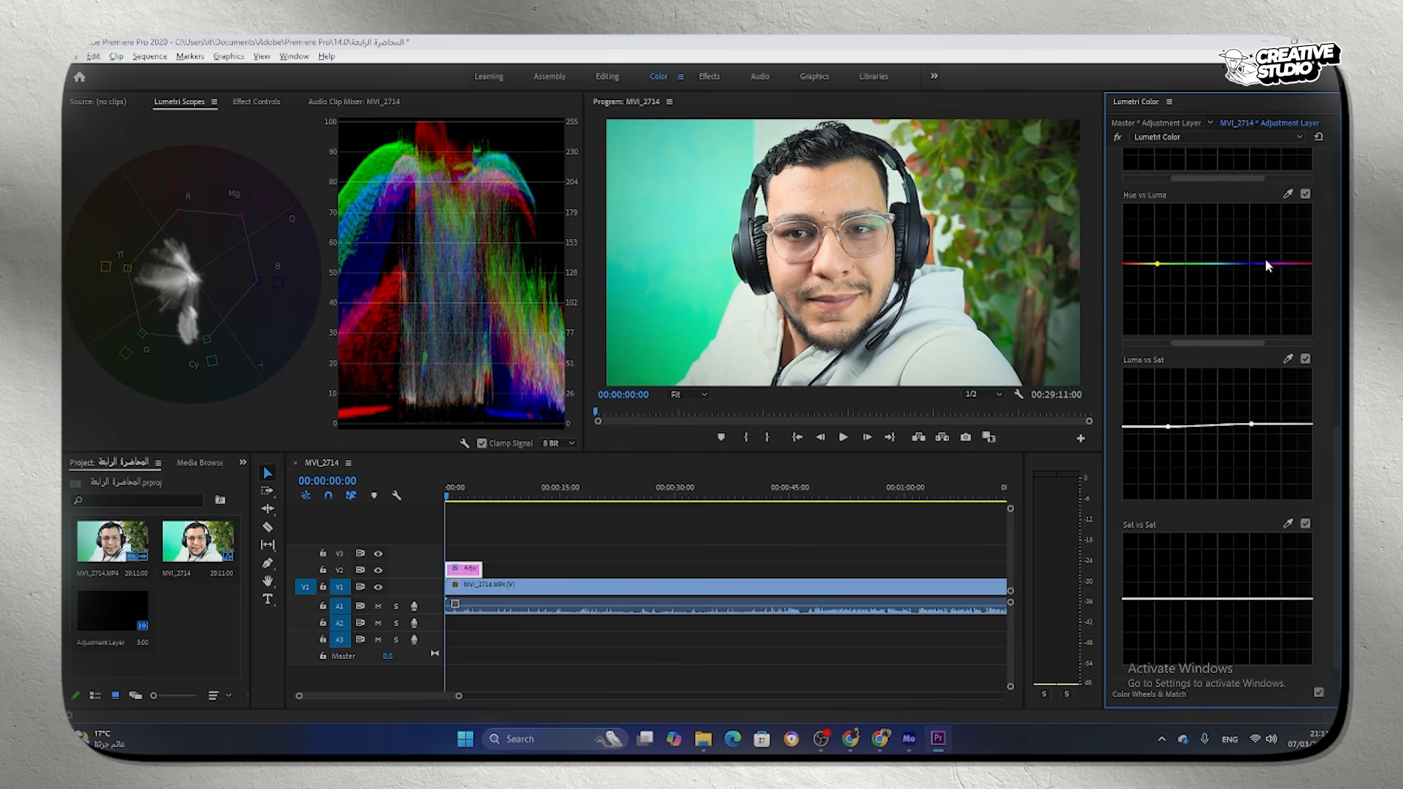
drag(1252, 268, 1249, 270)
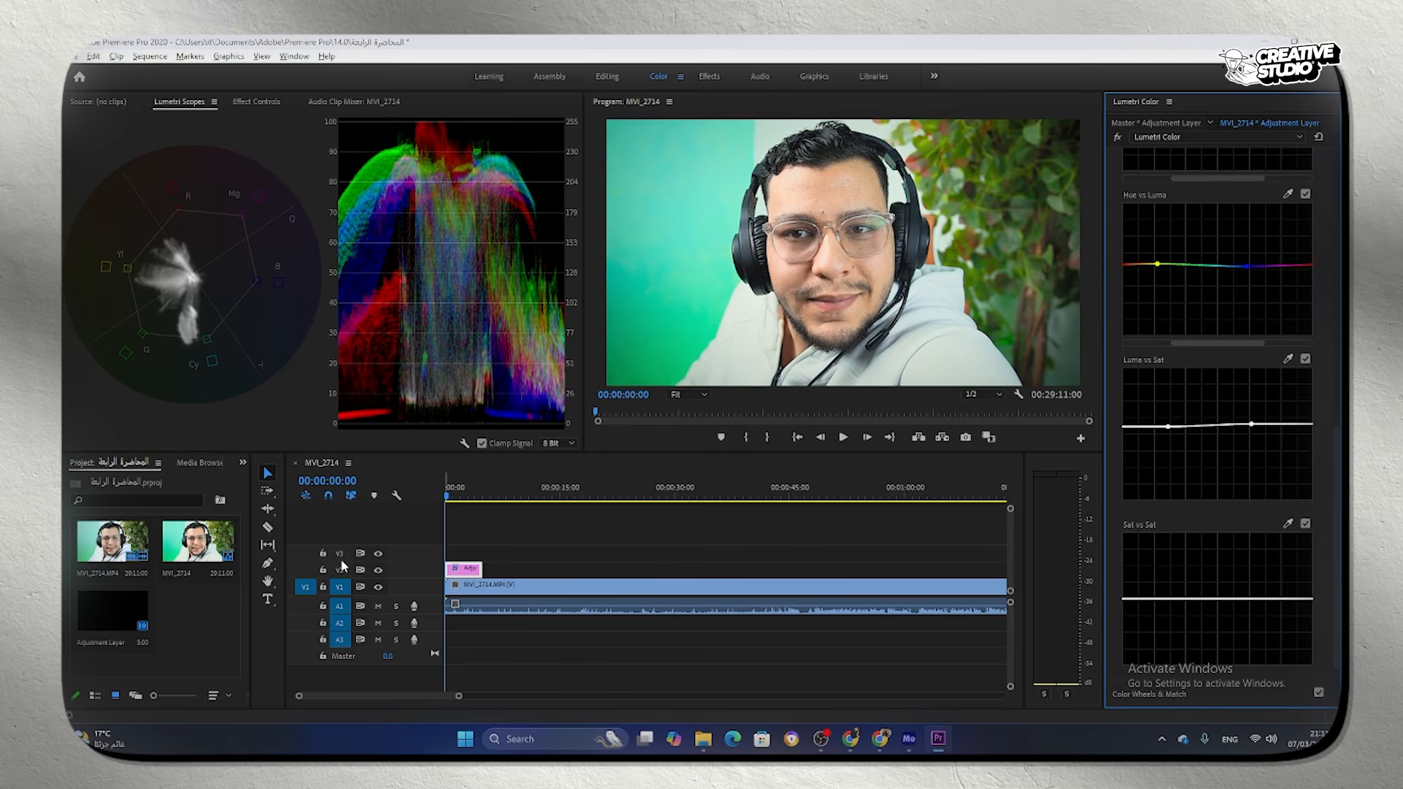
click(378, 570)
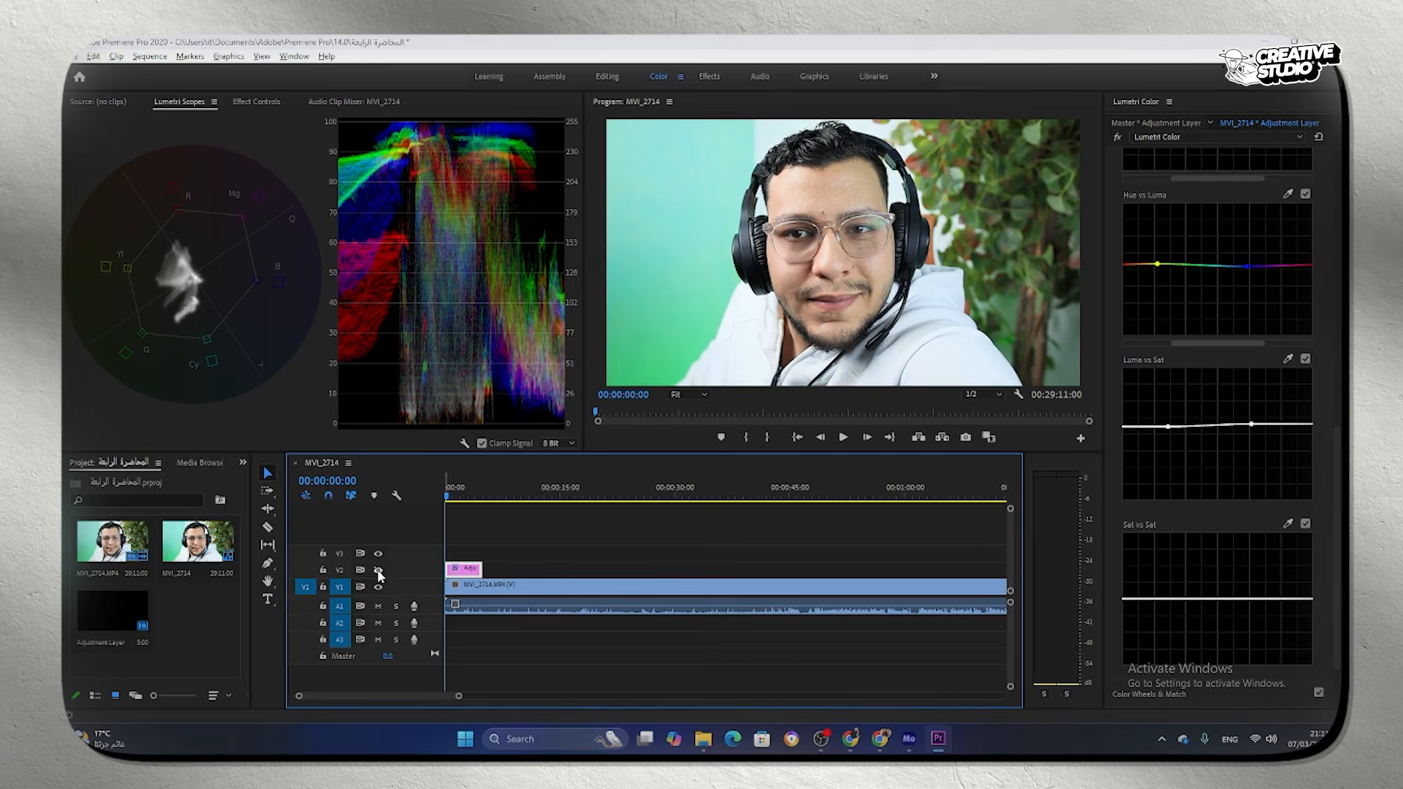
click(378, 570)
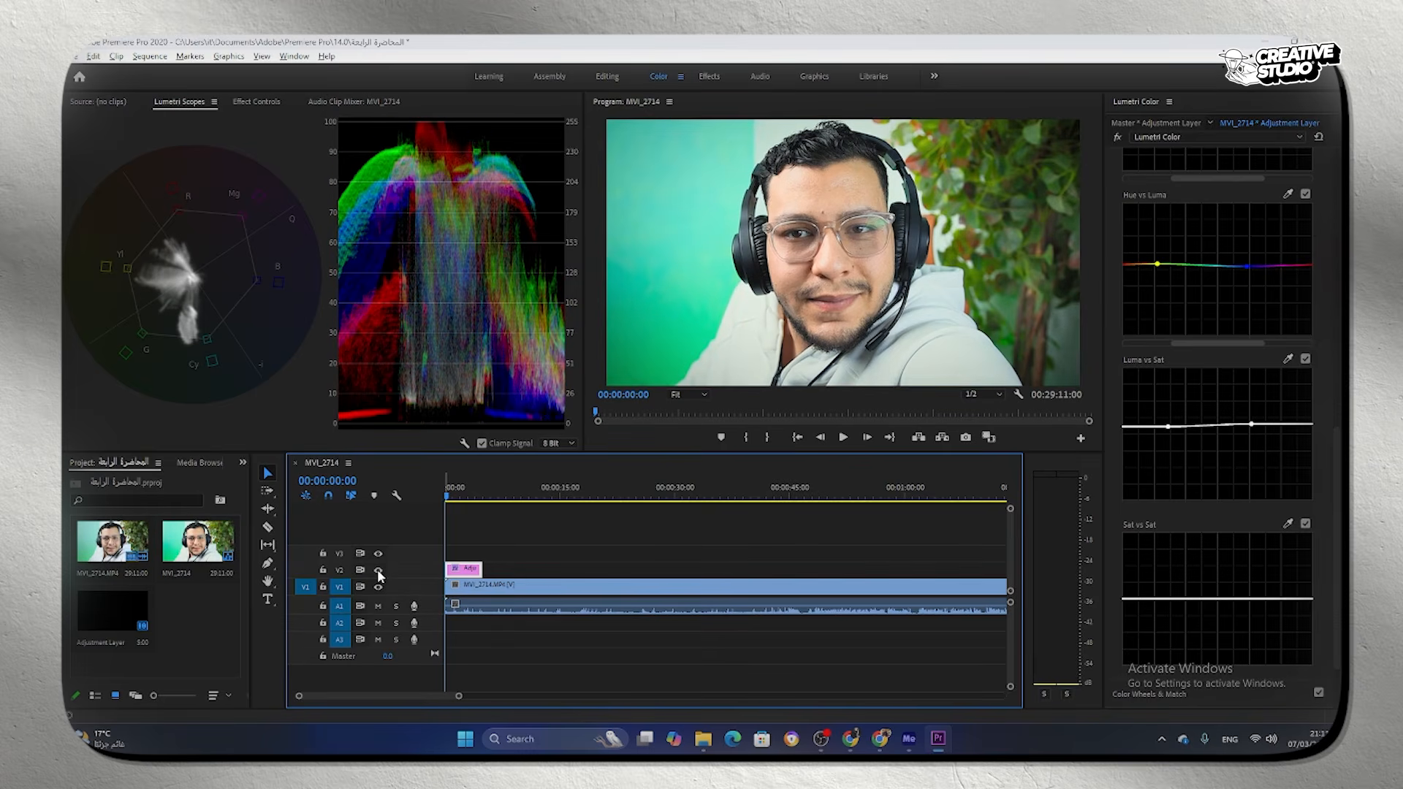
Step: Extend the adjustment layer on V2 along the MVI_2714 clip and compare the frame at 00:01:16:26 with and without it
drag(467, 487, 476, 483)
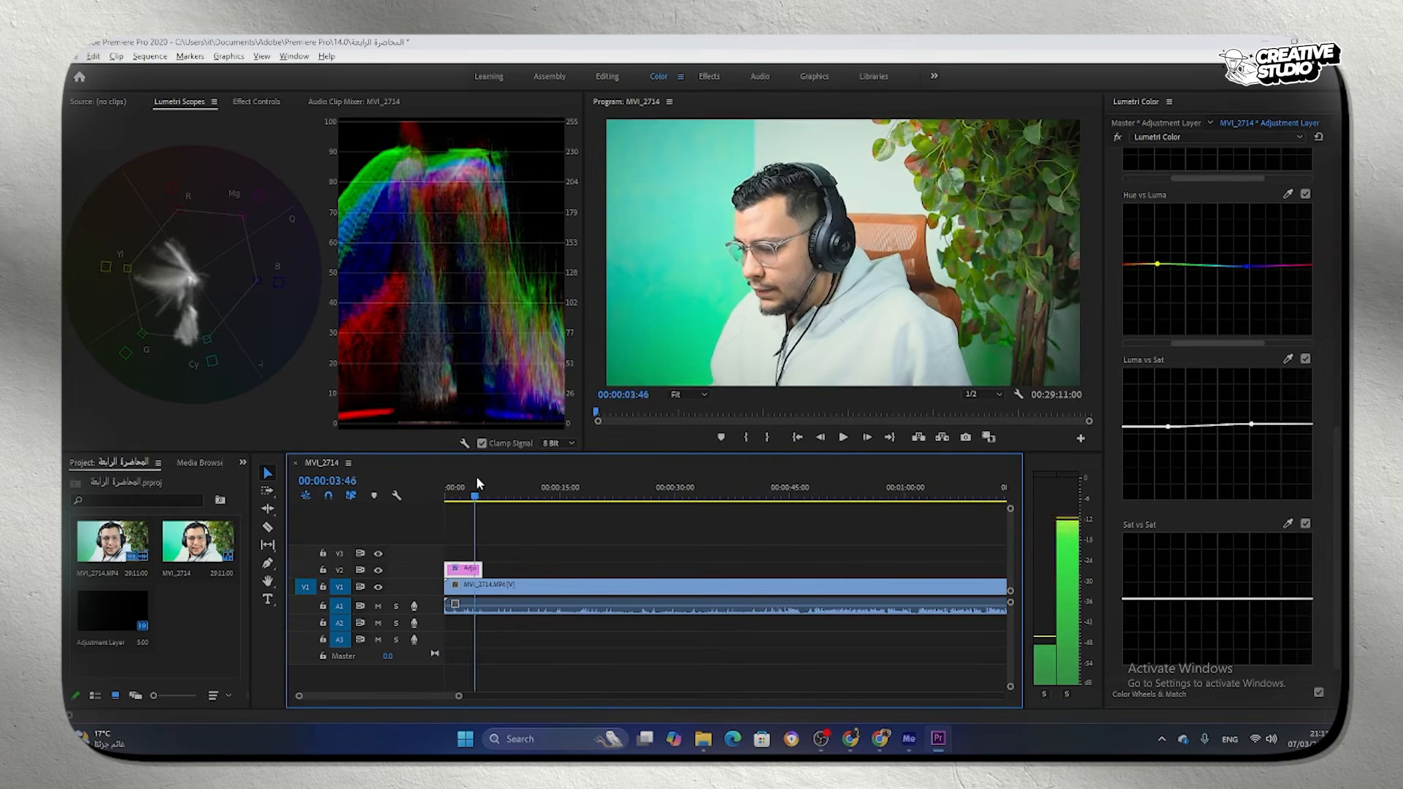
drag(482, 568, 967, 537)
drag(815, 488, 837, 490)
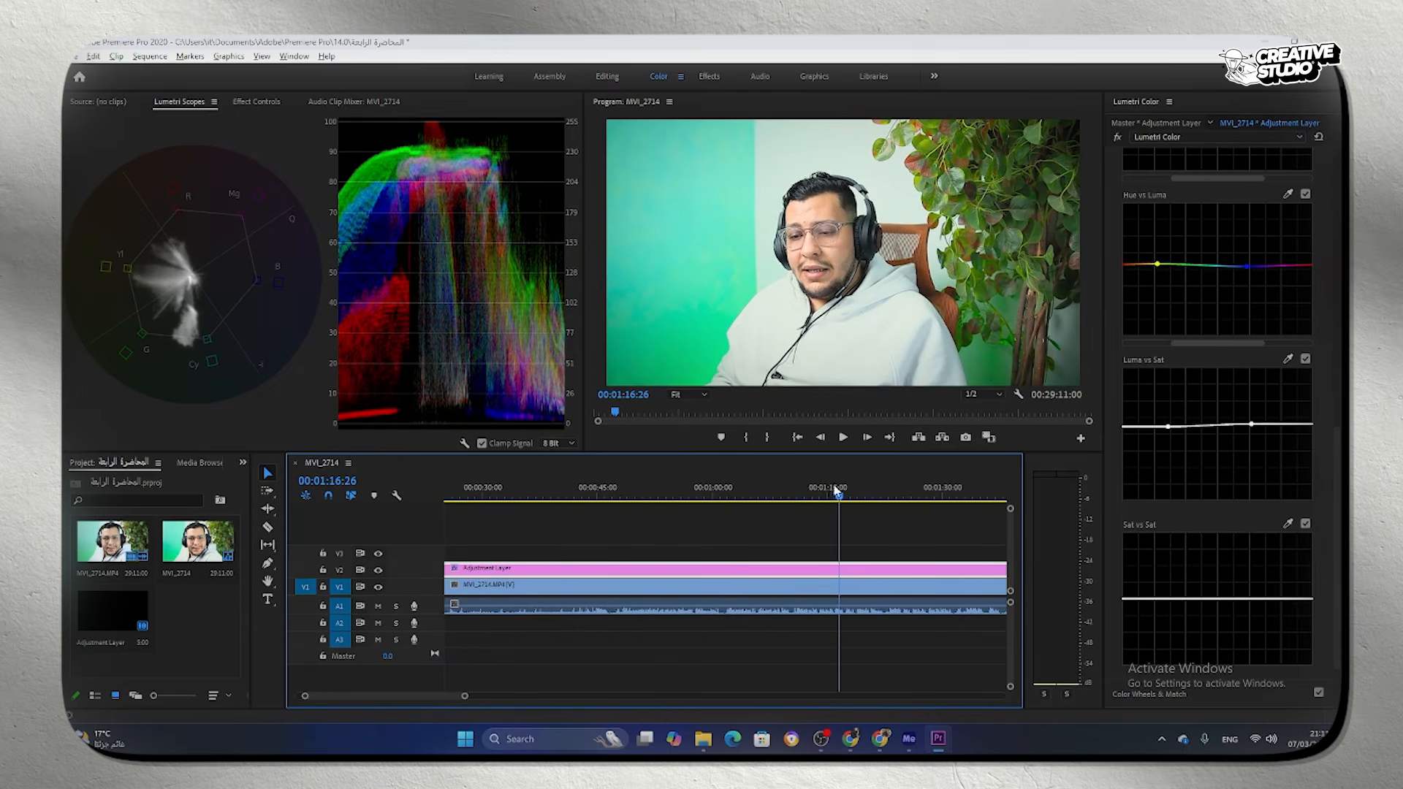
click(379, 569)
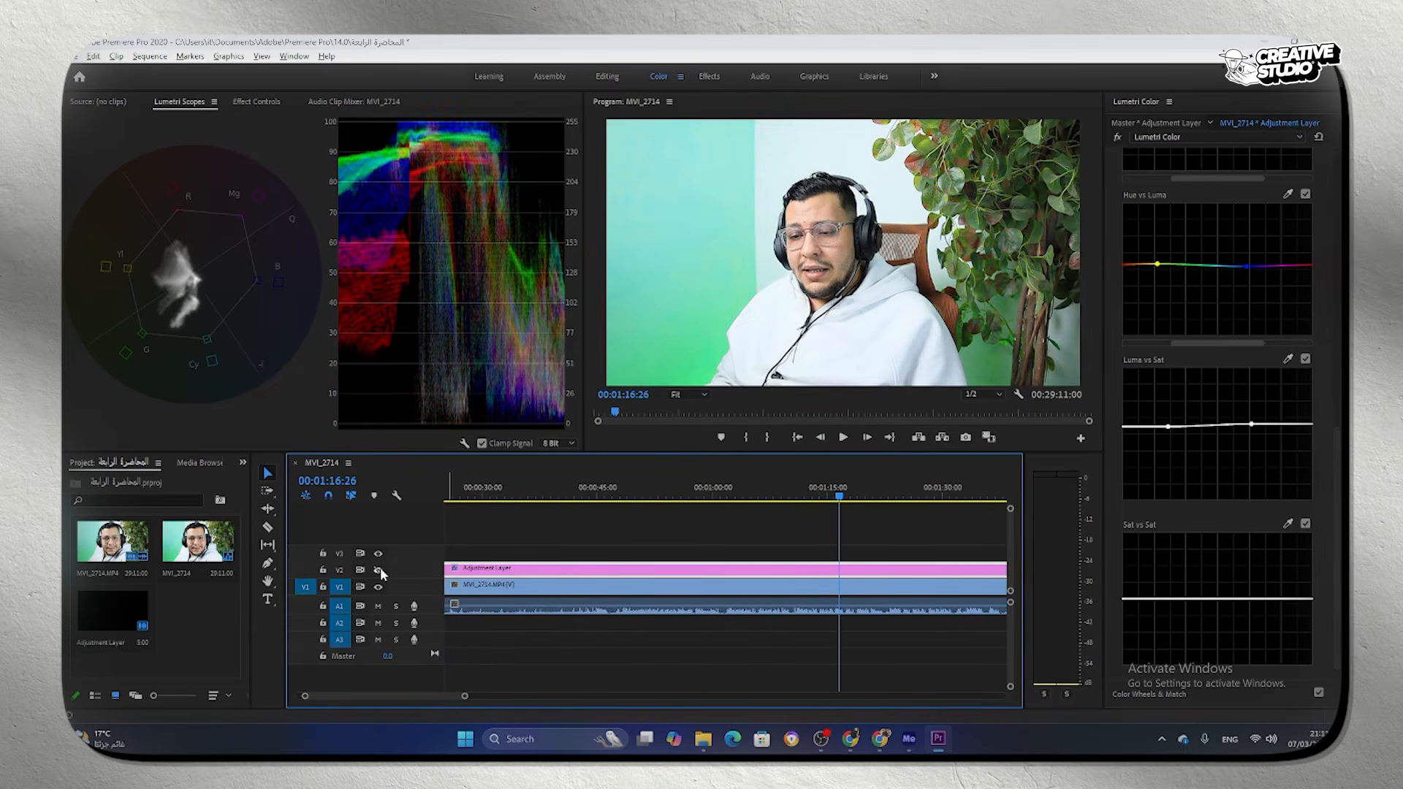
click(380, 570)
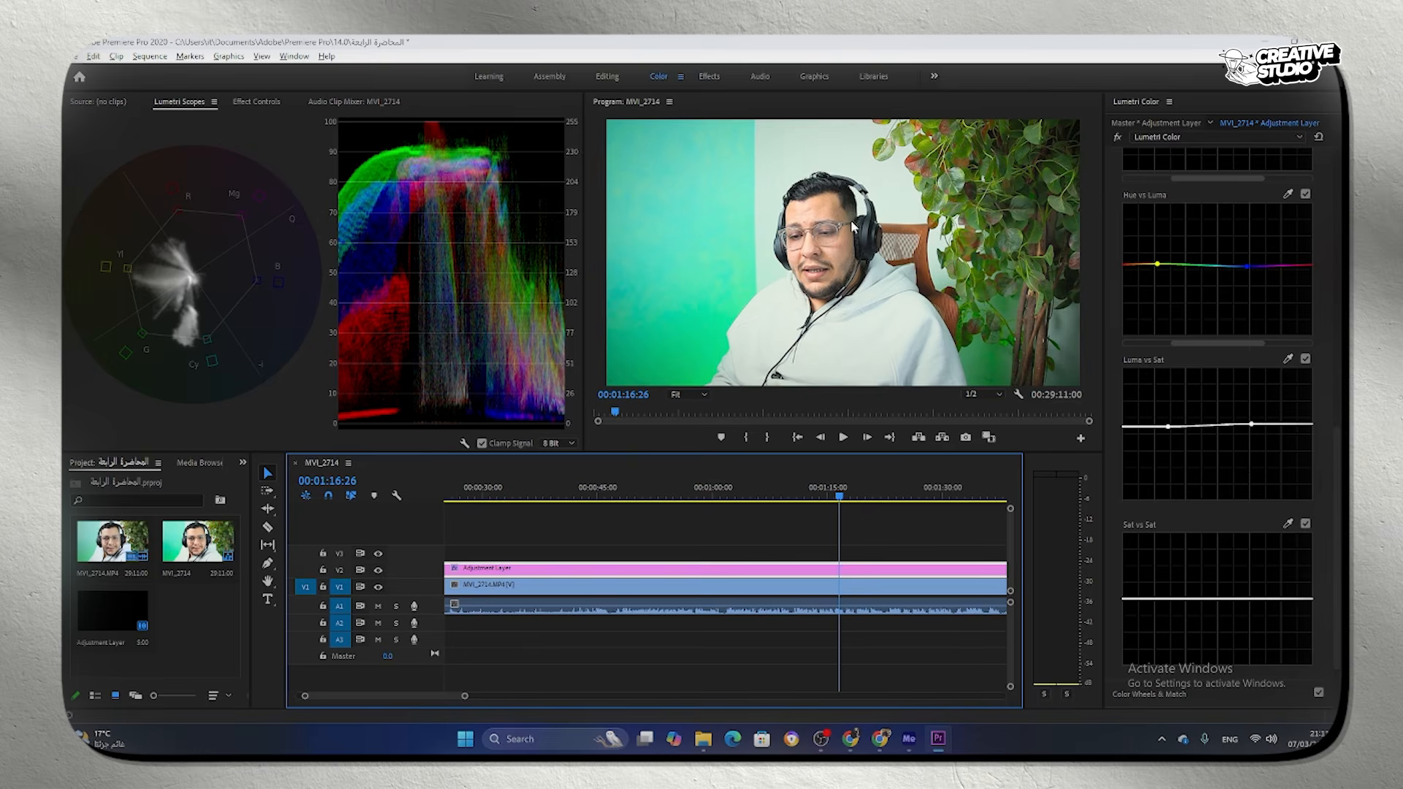
Step: Lower the adjustment layer's Highlights to -2.2 in Basic Correction
scroll(1337, 425, up, 10)
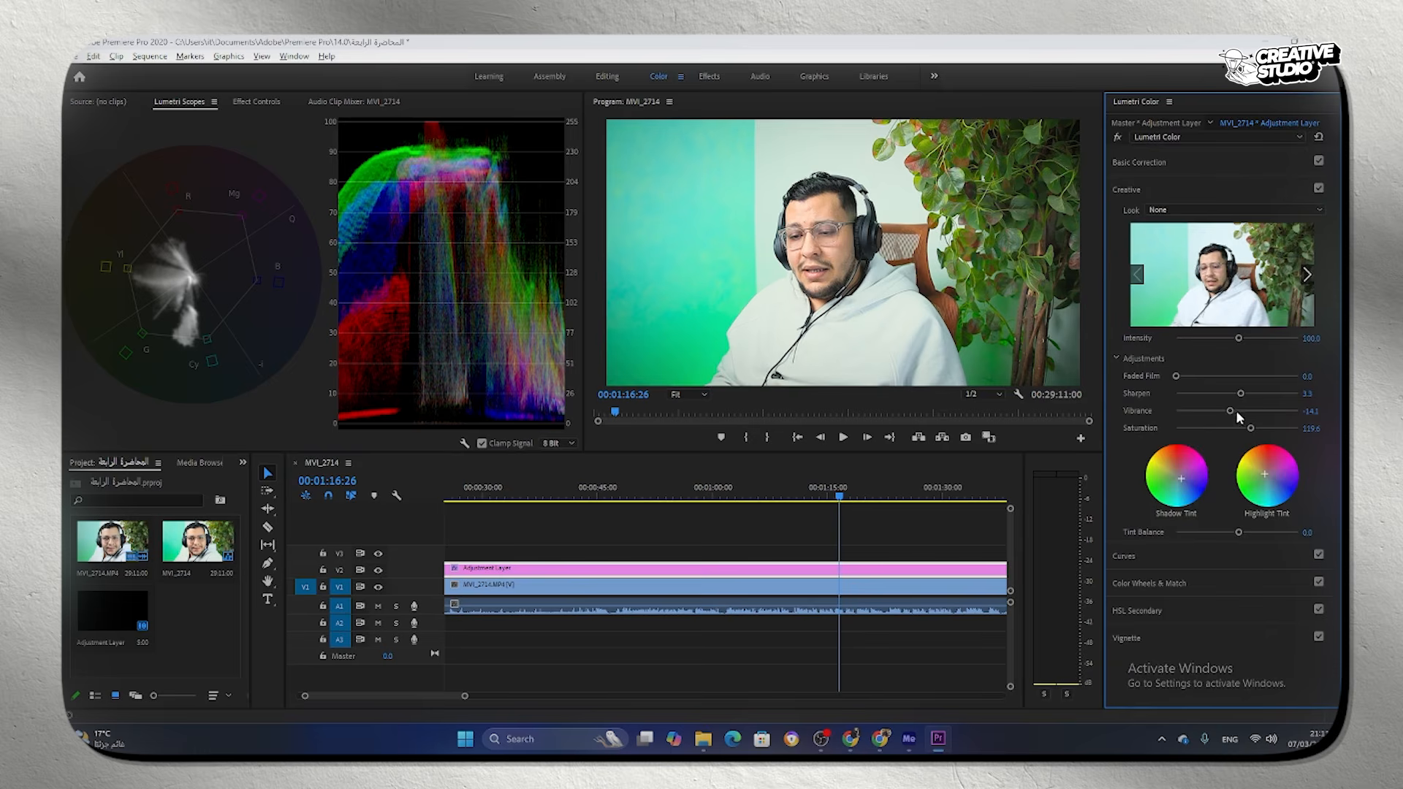
click(1142, 162)
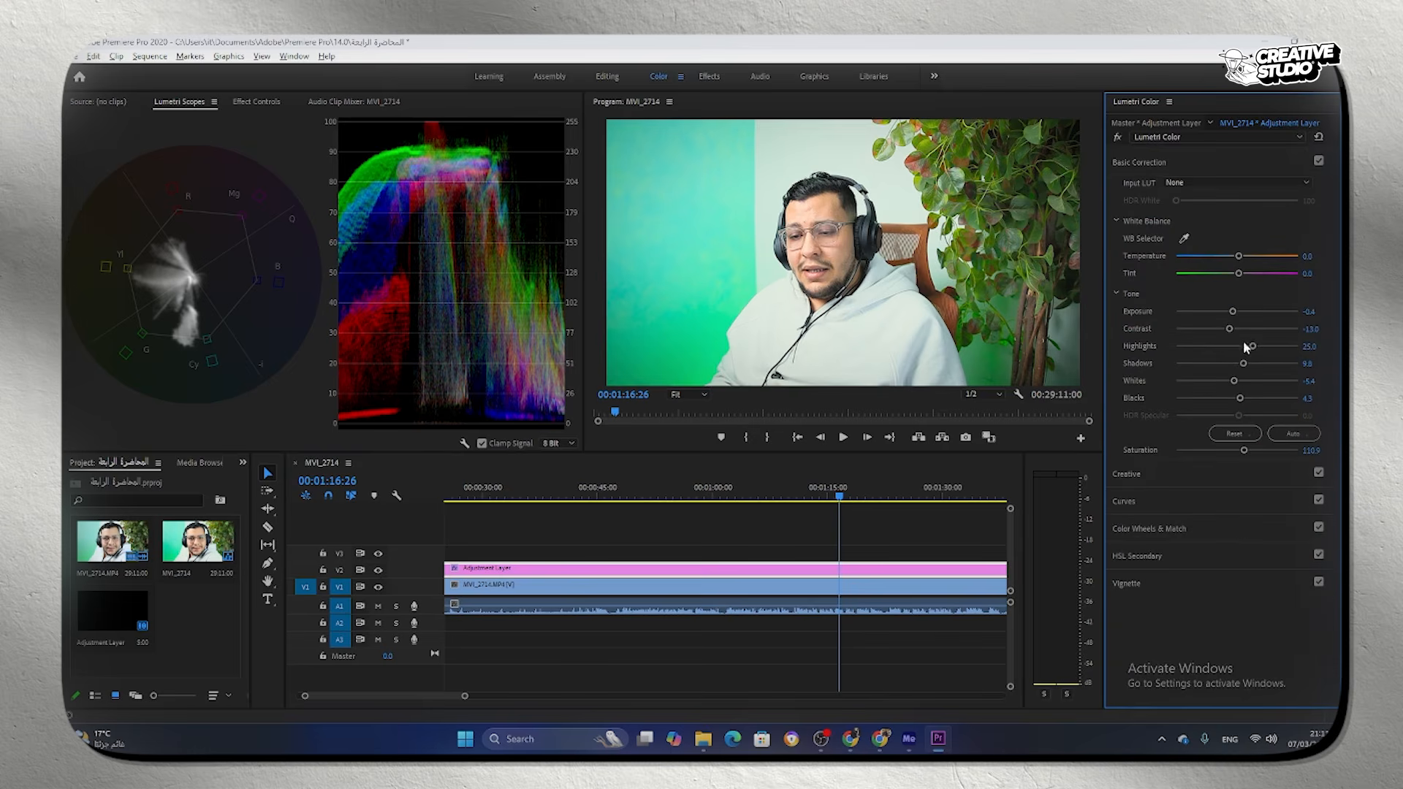
drag(1252, 347, 1235, 355)
Step: Compare the sequence's opening frame with the adjustment layer's track hidden and shown
drag(848, 477, 307, 566)
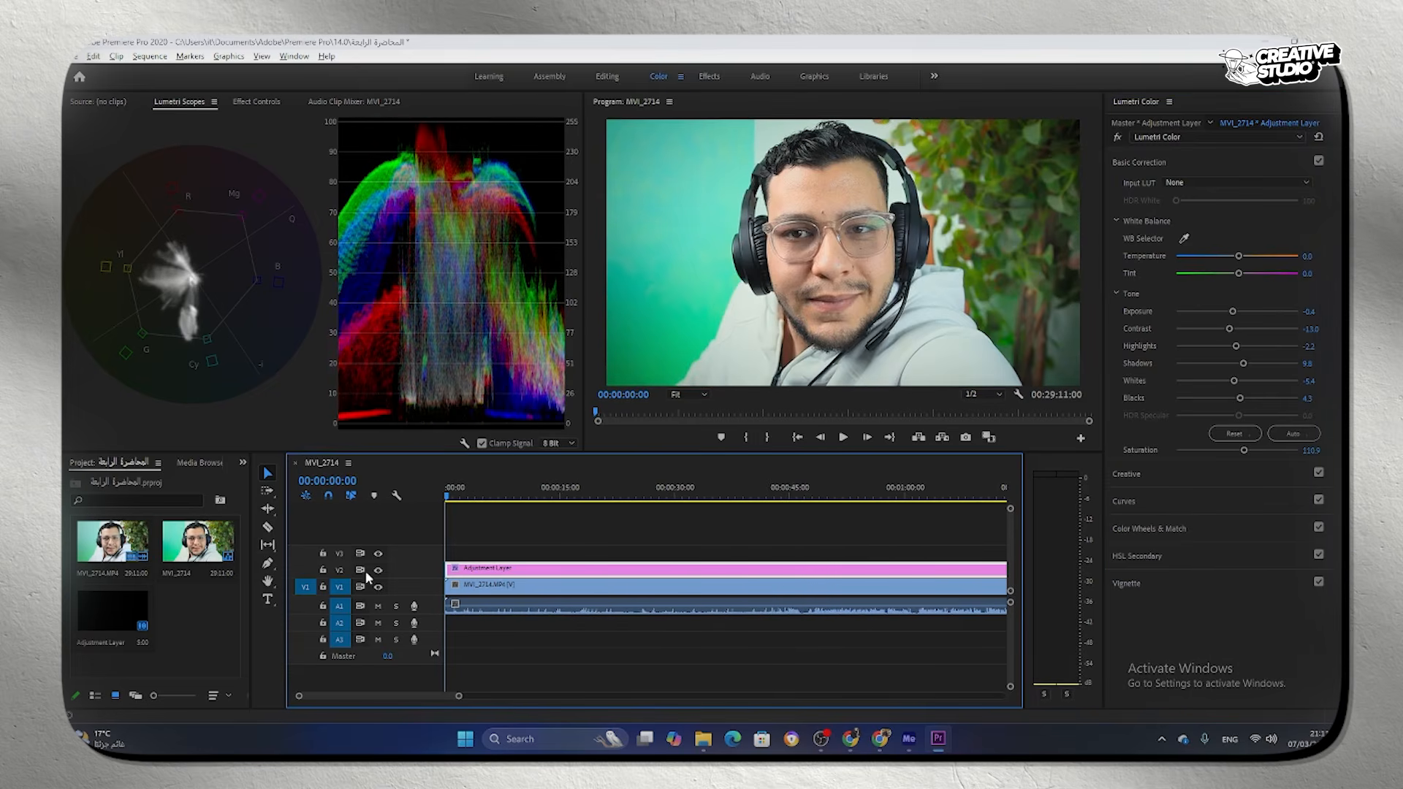
click(379, 569)
click(379, 569)
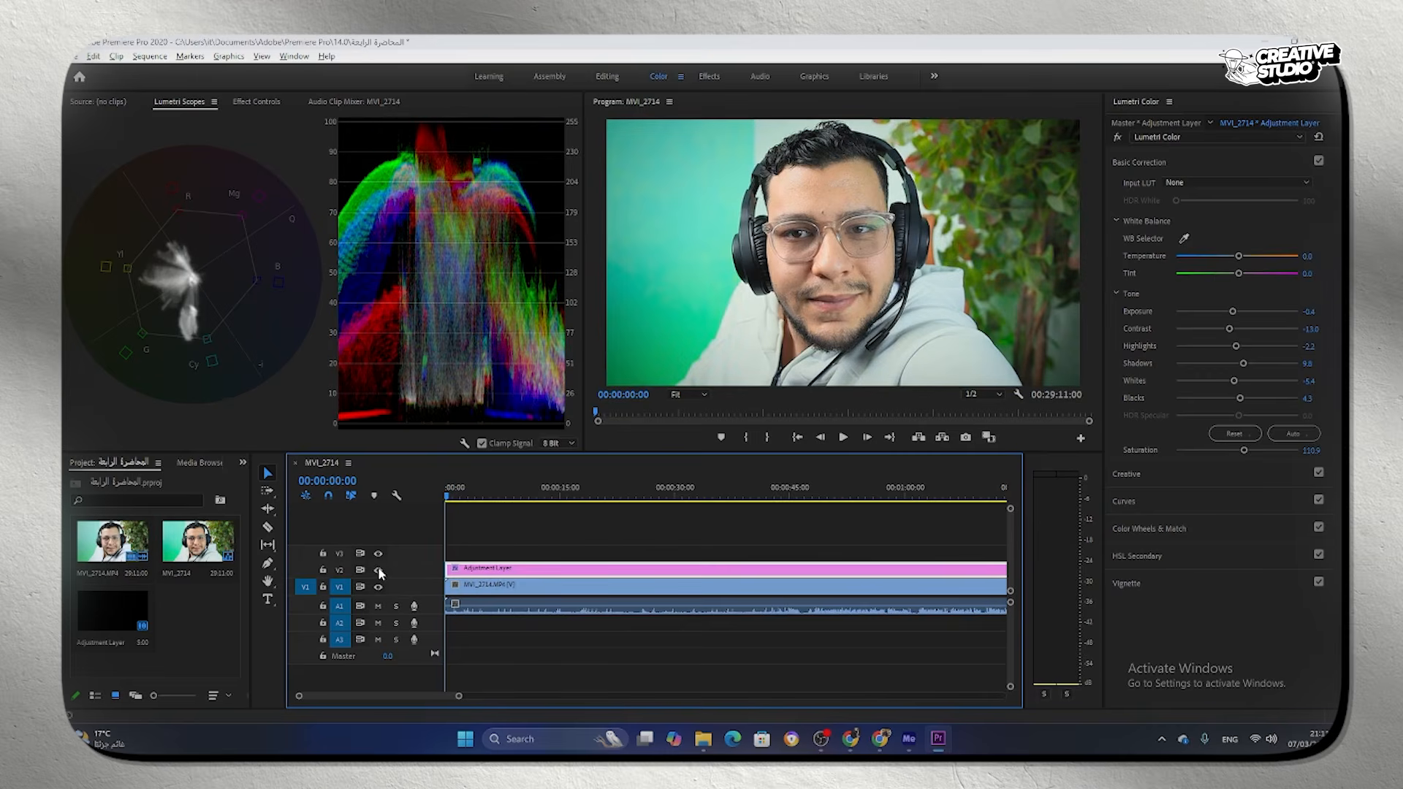
drag(627, 491, 443, 508)
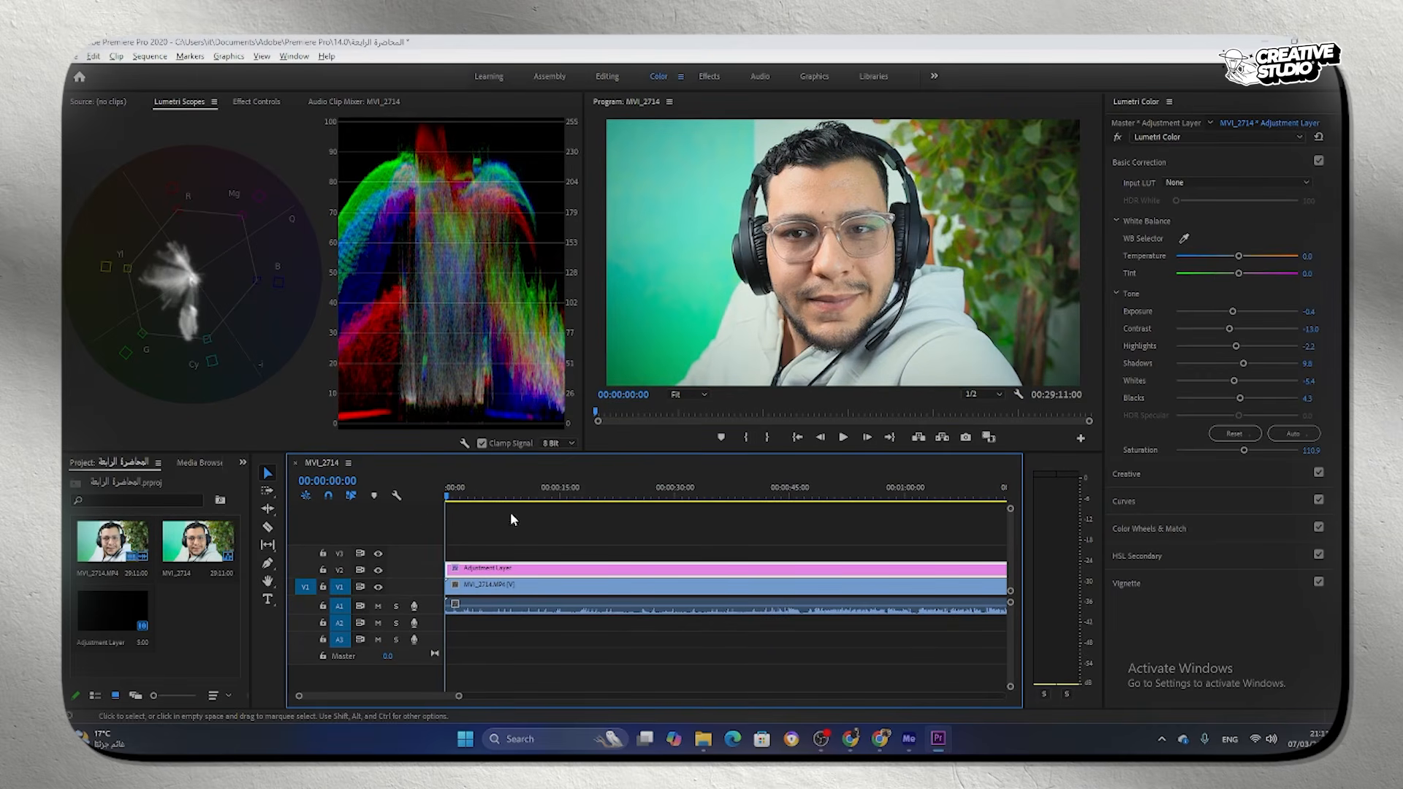
Step: In Basic Correction, set Contrast to about 4.3, Temperature to -8.7 and Tint to 8.7, and check the grade near 00:01:14:26
drag(1235, 327, 1241, 329)
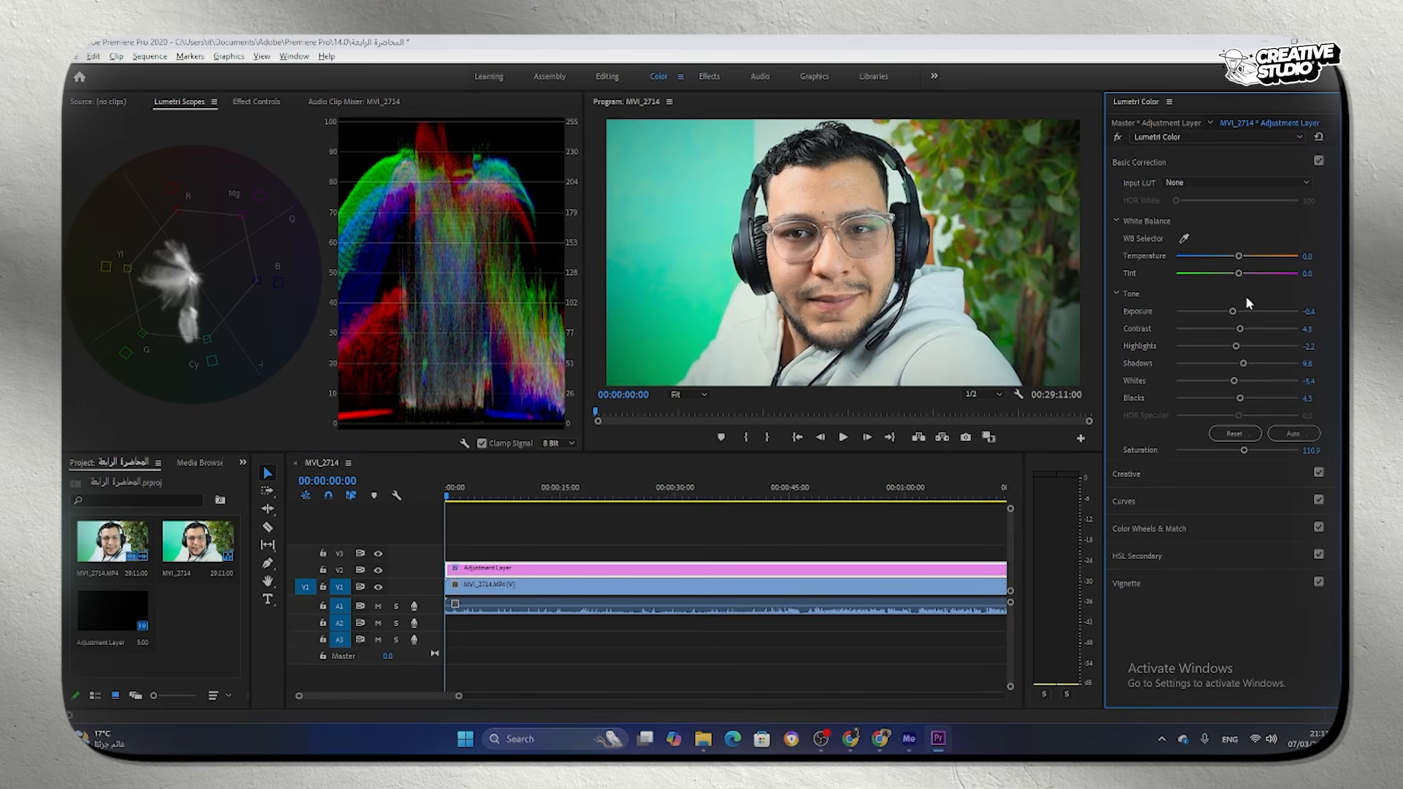
drag(1239, 256, 1233, 257)
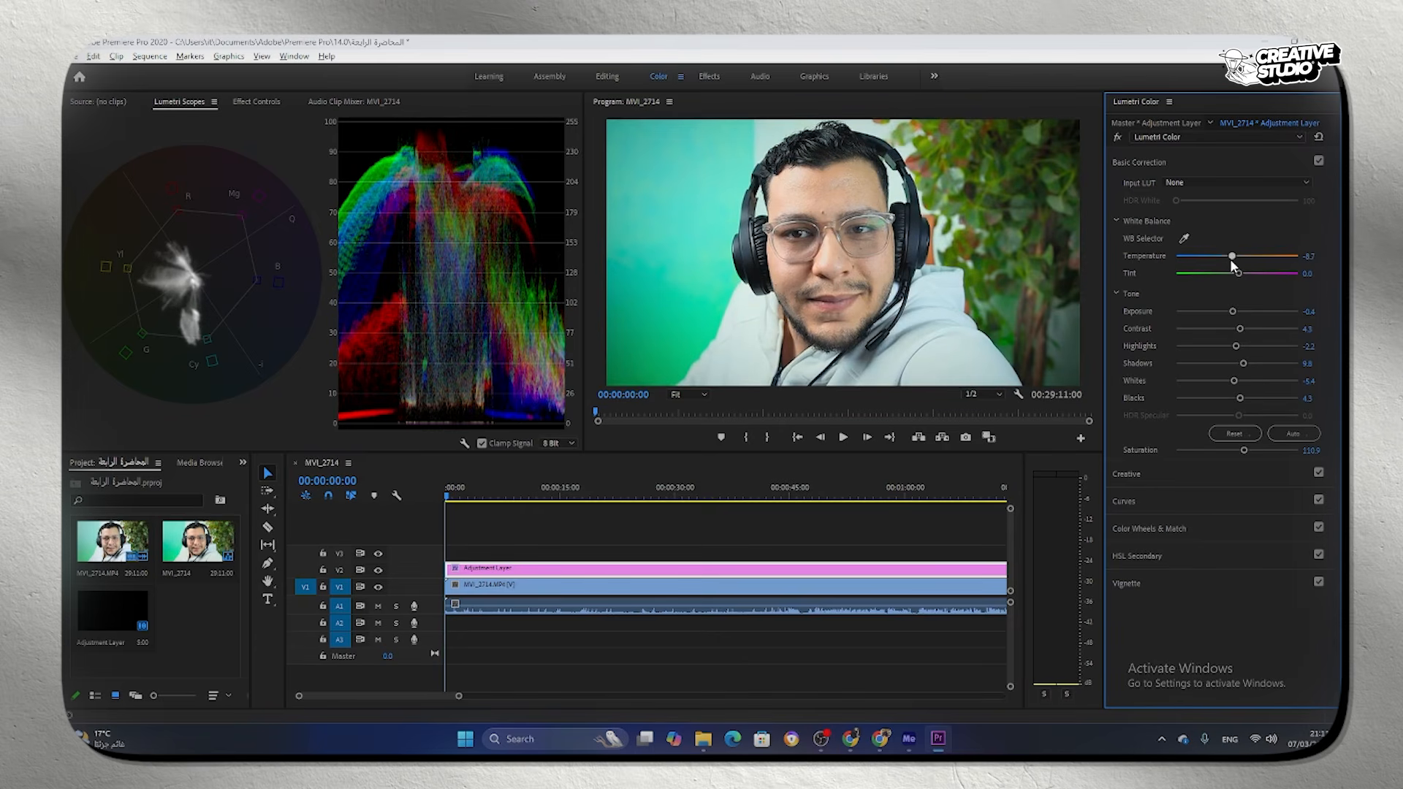
drag(1240, 275, 1244, 275)
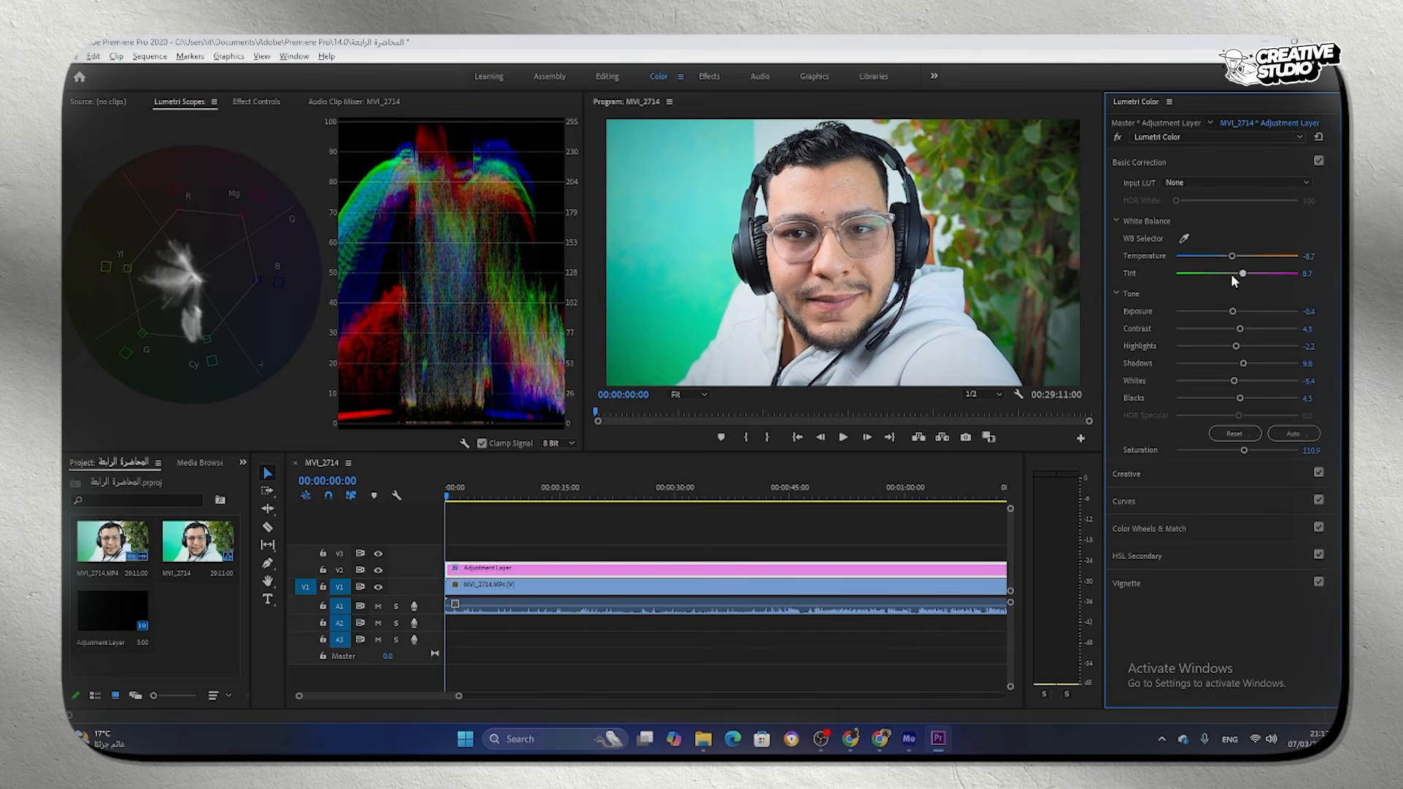
drag(994, 489, 956, 497)
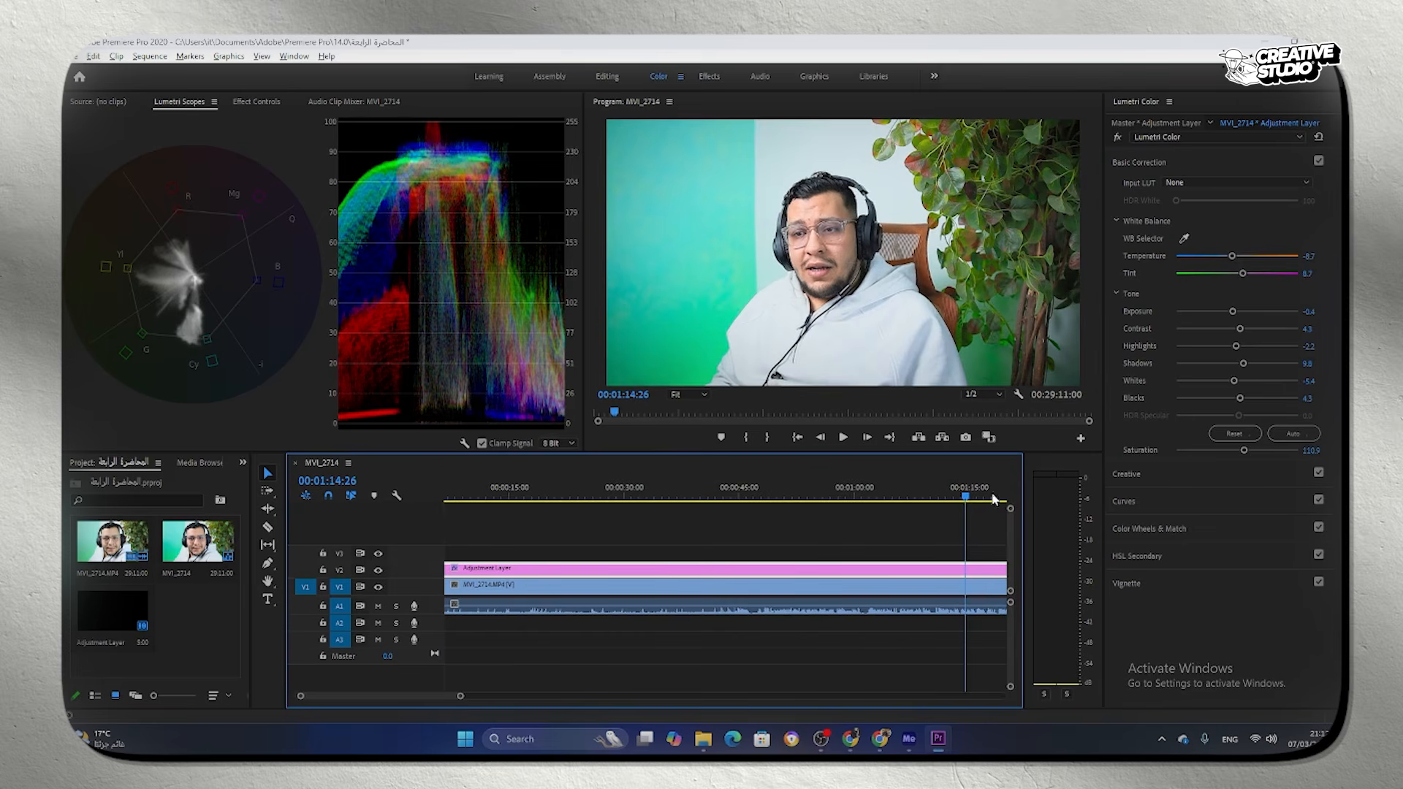
Step: Move the graded adjustment layer on V2 to about 00:11:22:23 and place a fresh adjustment layer at the sequence start on V2
click(1179, 186)
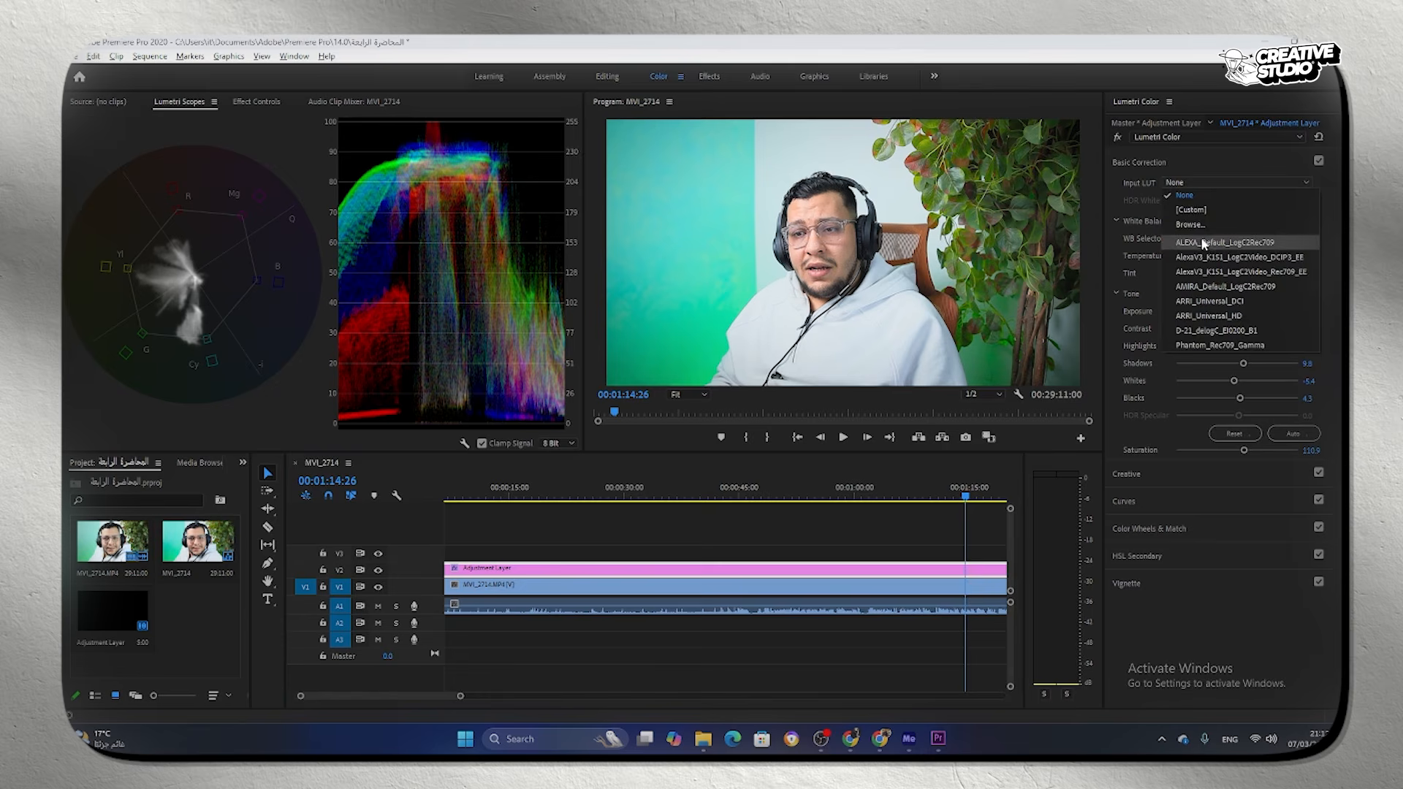
click(494, 575)
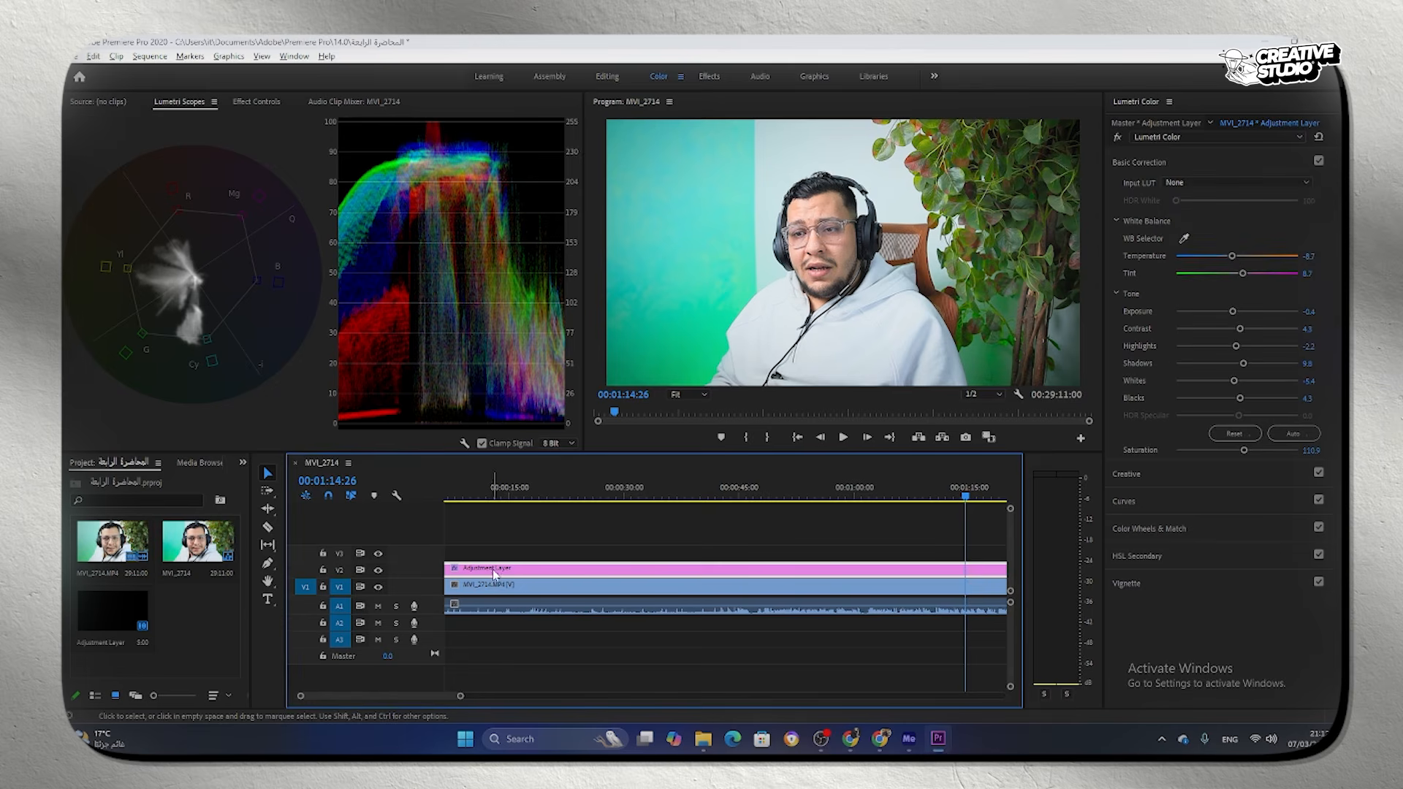
scroll(493, 568, down, 8)
drag(477, 569, 804, 577)
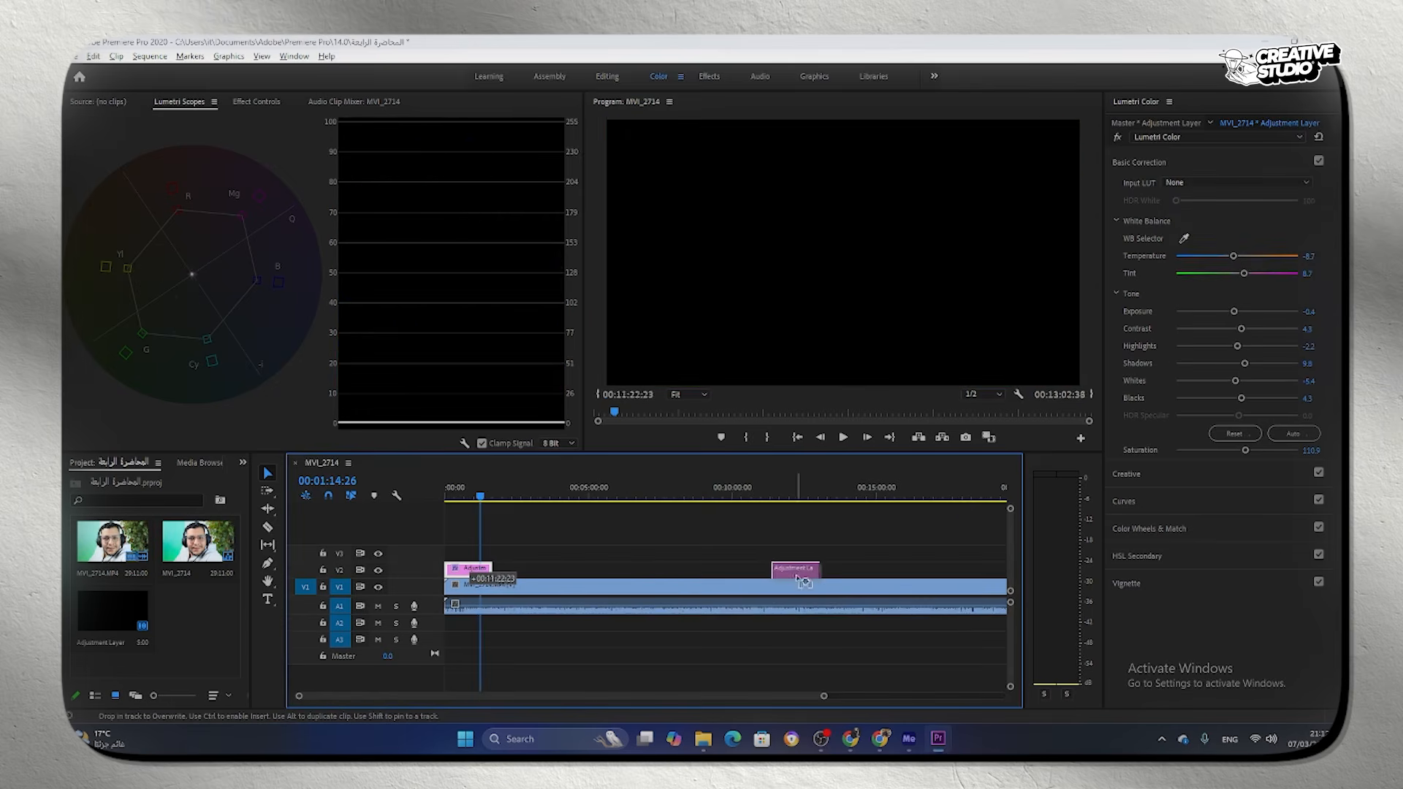
drag(112, 611, 484, 571)
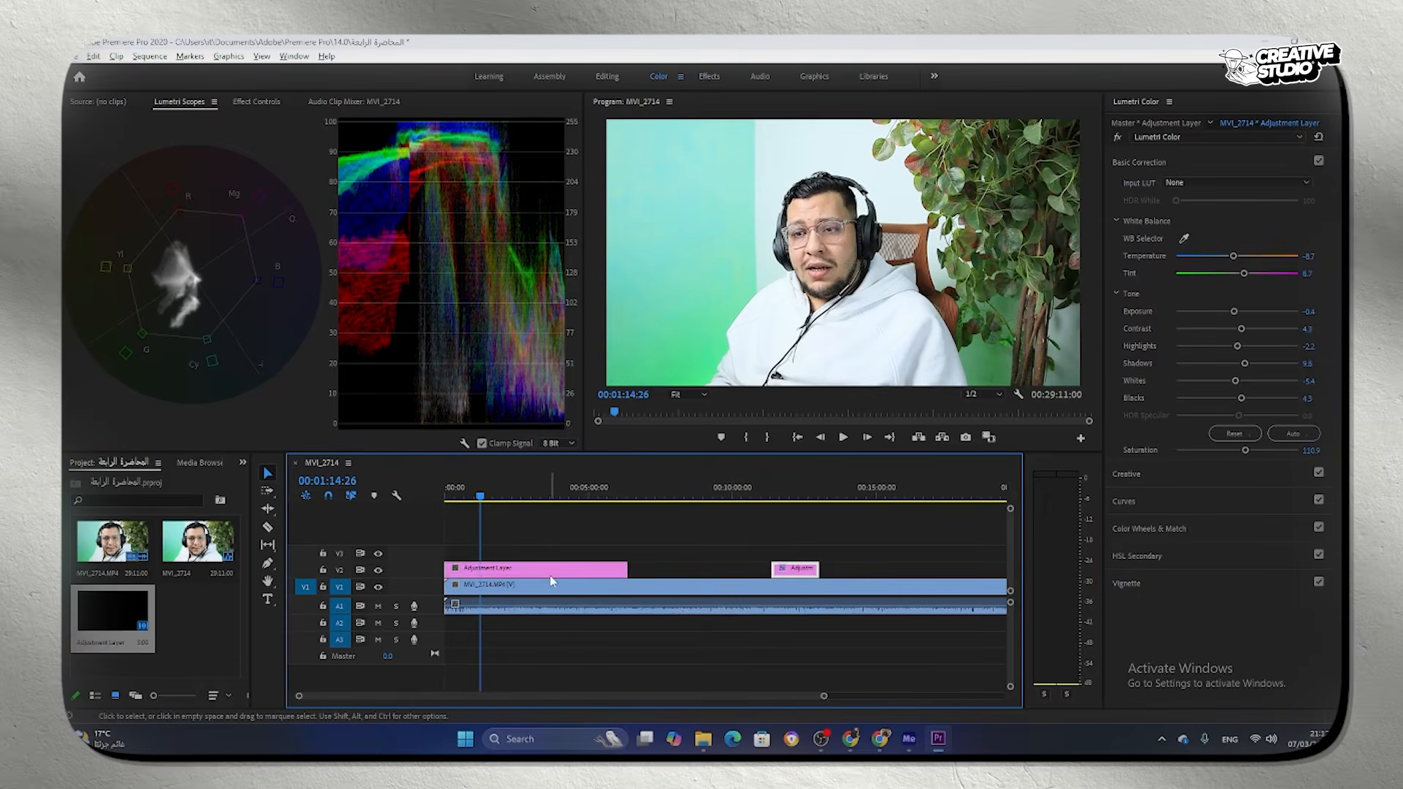
Step: Try AlexaV3_K1S1_LogC2Video_DCIP3_EE and AlexaV3_K1S1_LogC2Video_Rec709_EE as the new adjustment layer's Input LUT, and restore None
click(1206, 182)
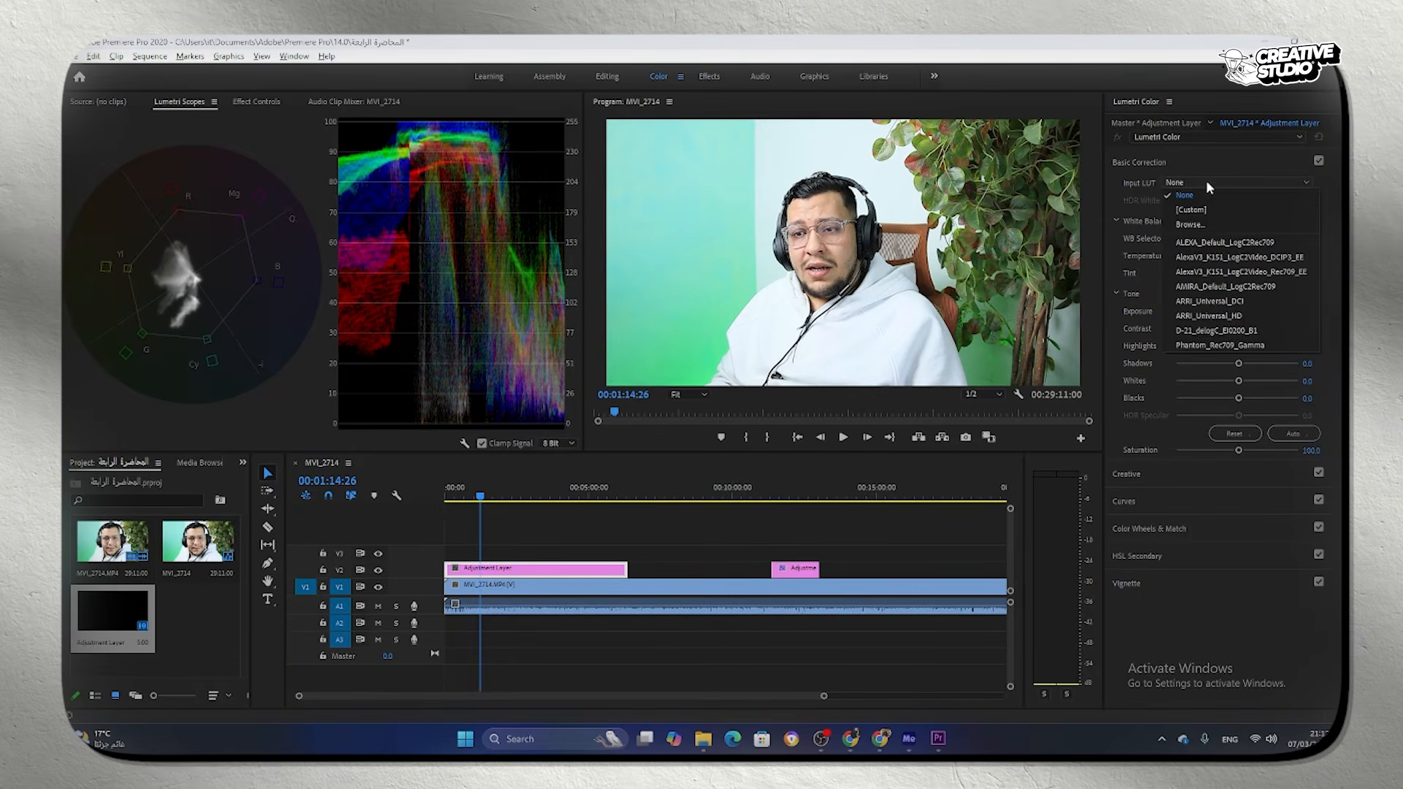
click(1208, 247)
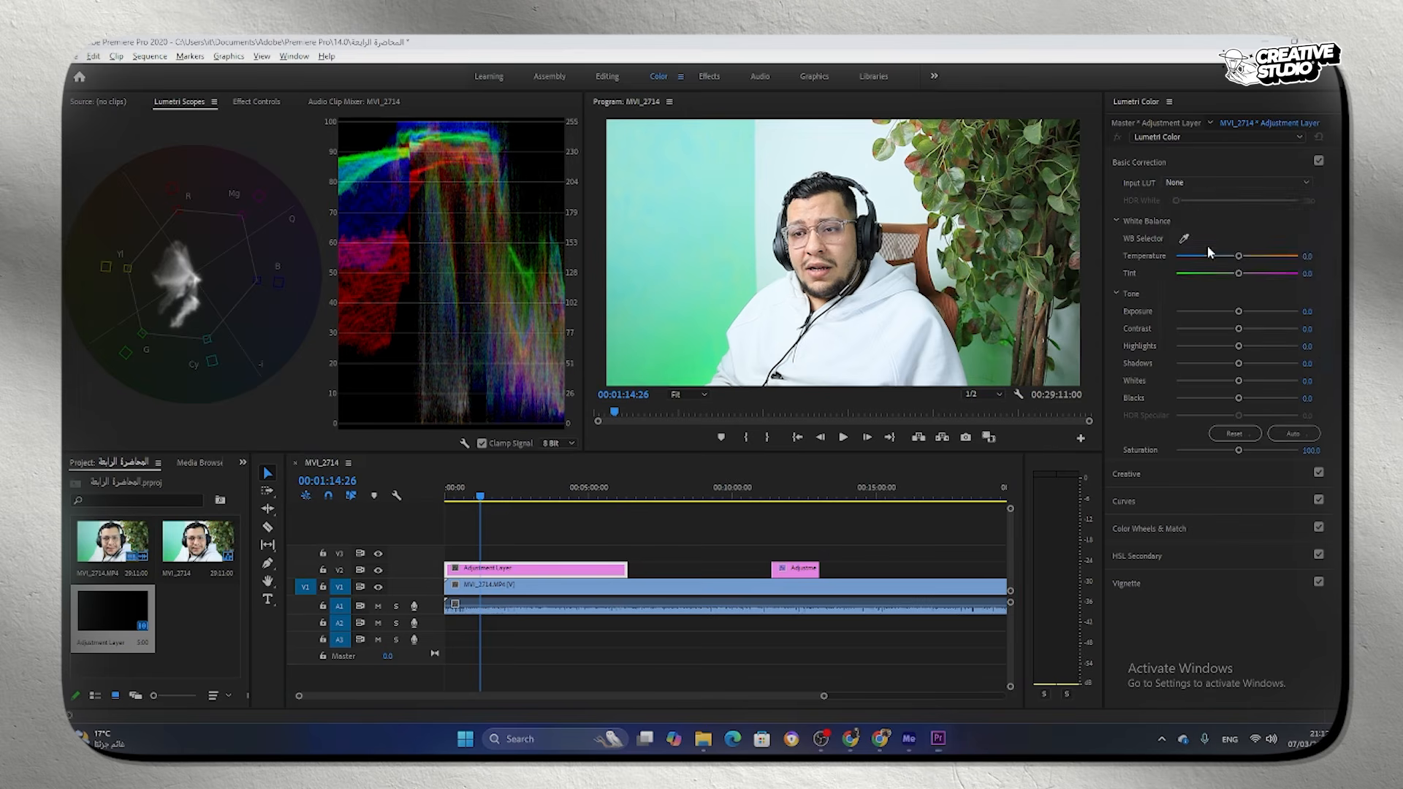
click(1203, 182)
click(1208, 257)
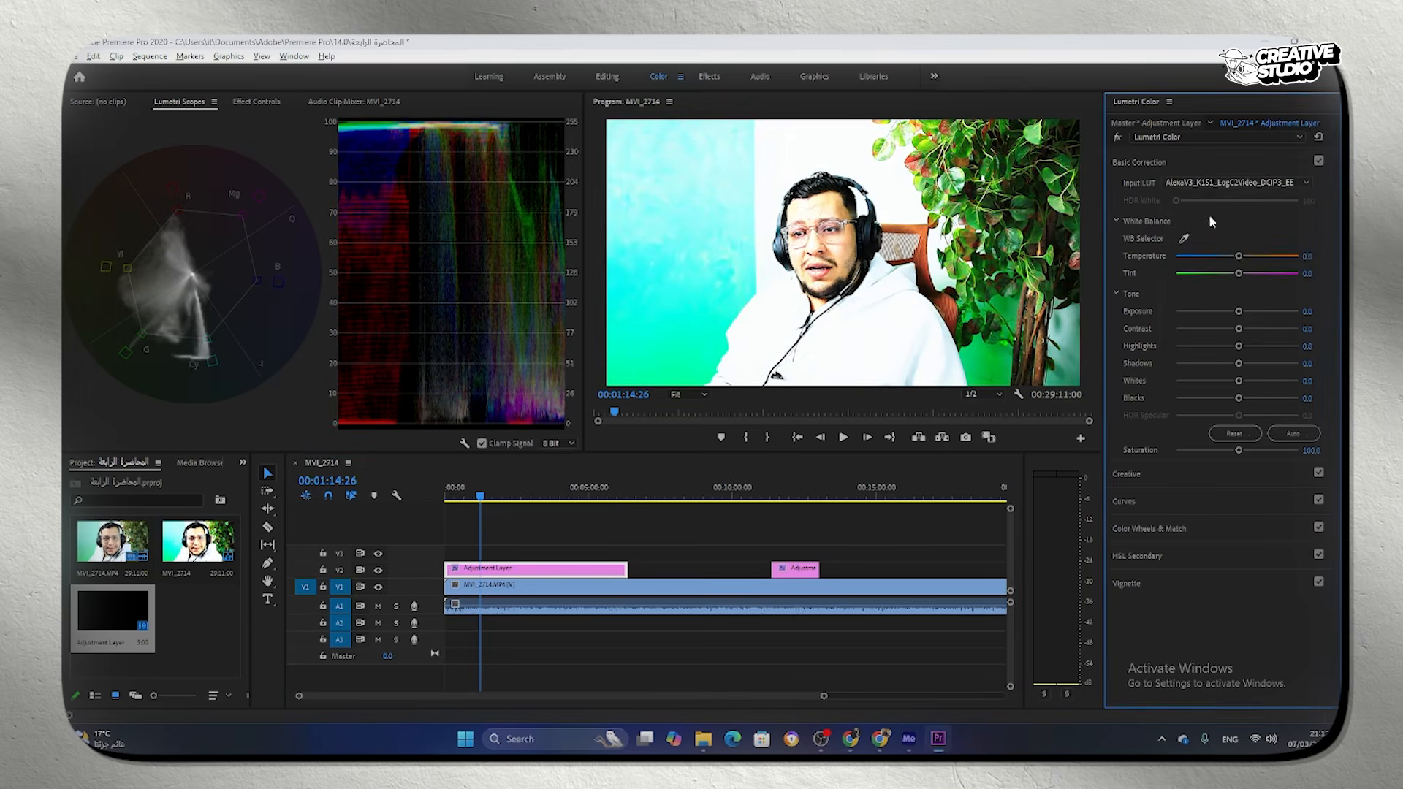
click(1206, 182)
click(1208, 272)
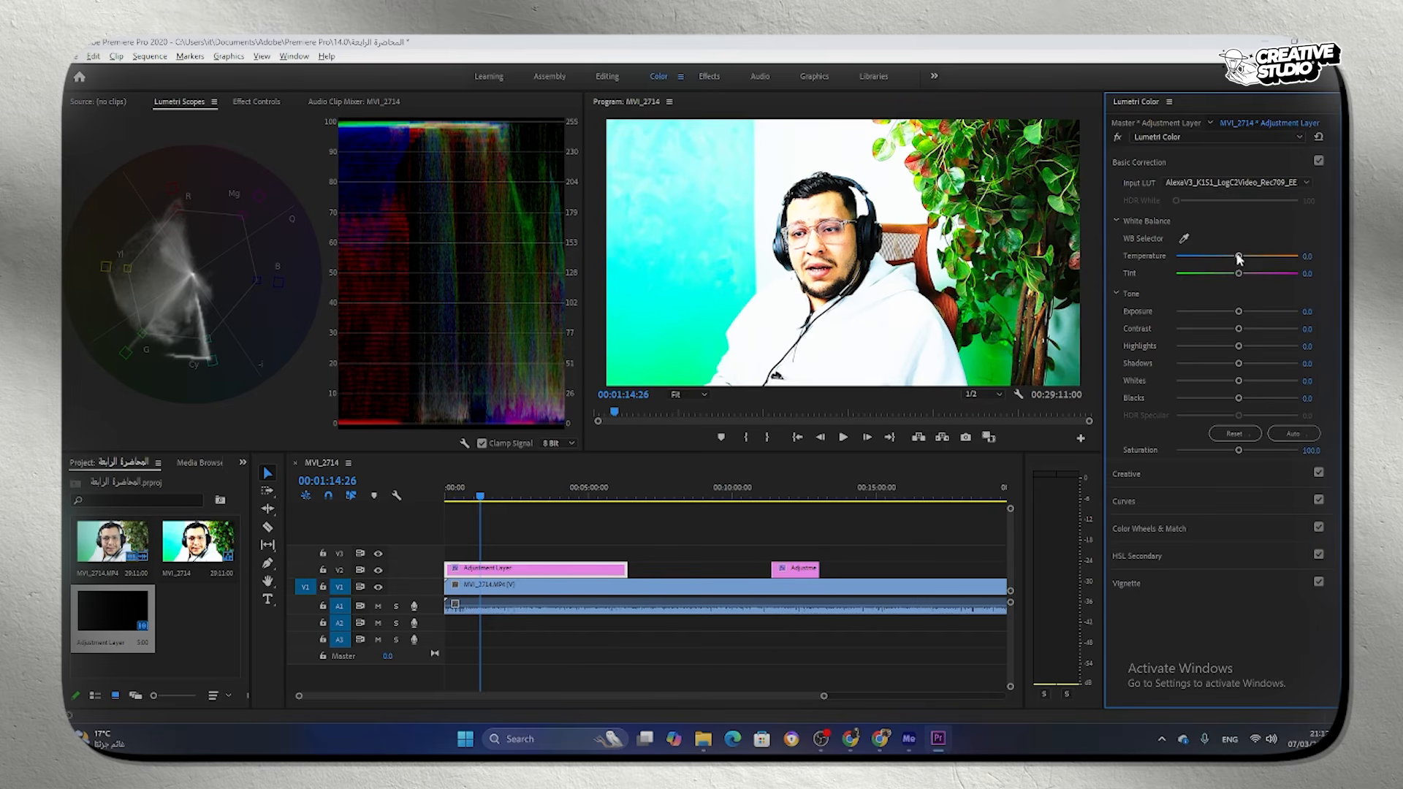
click(1220, 184)
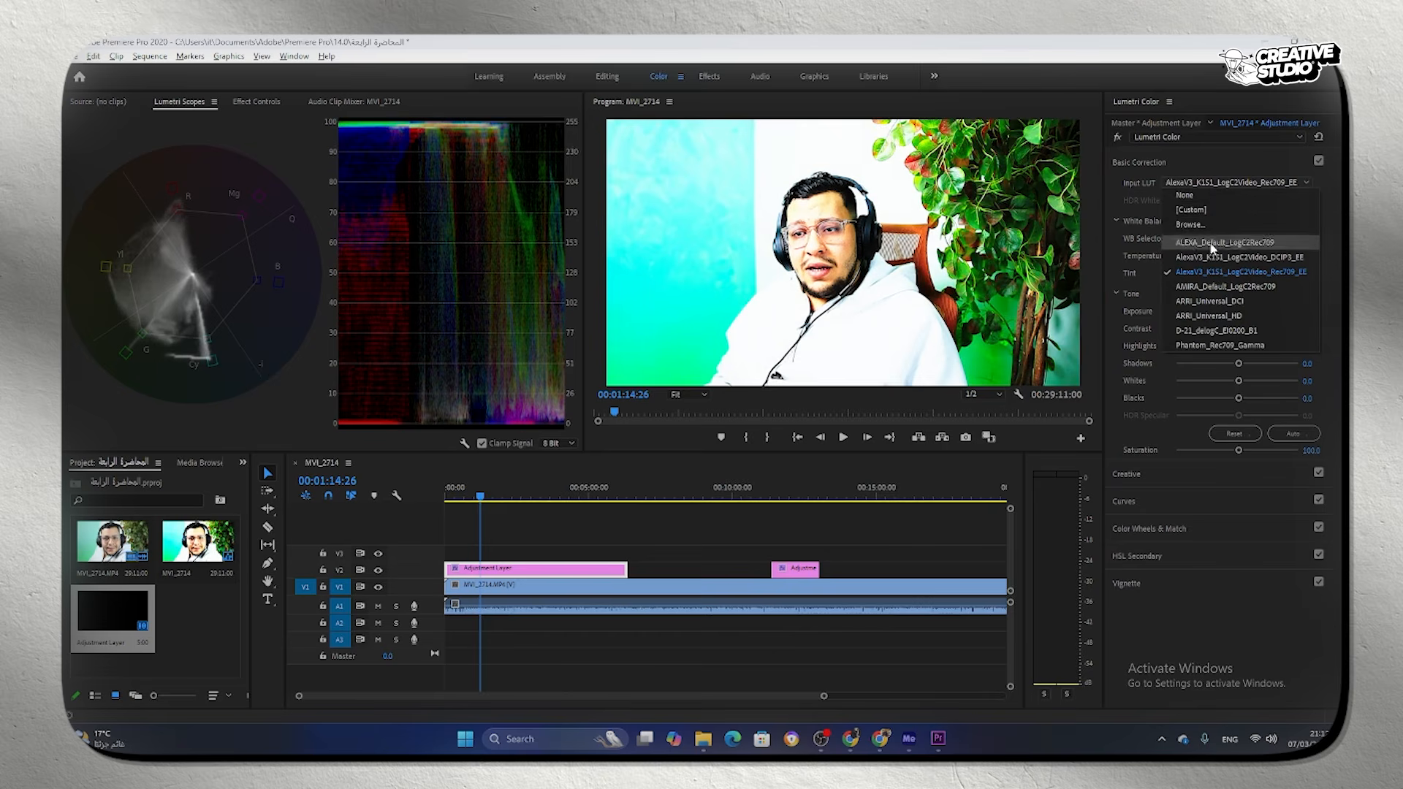
click(1186, 195)
Step: Browse for a custom Input LUT file and look through the assets folder on New Volume (E:) for the additions folder
click(1162, 183)
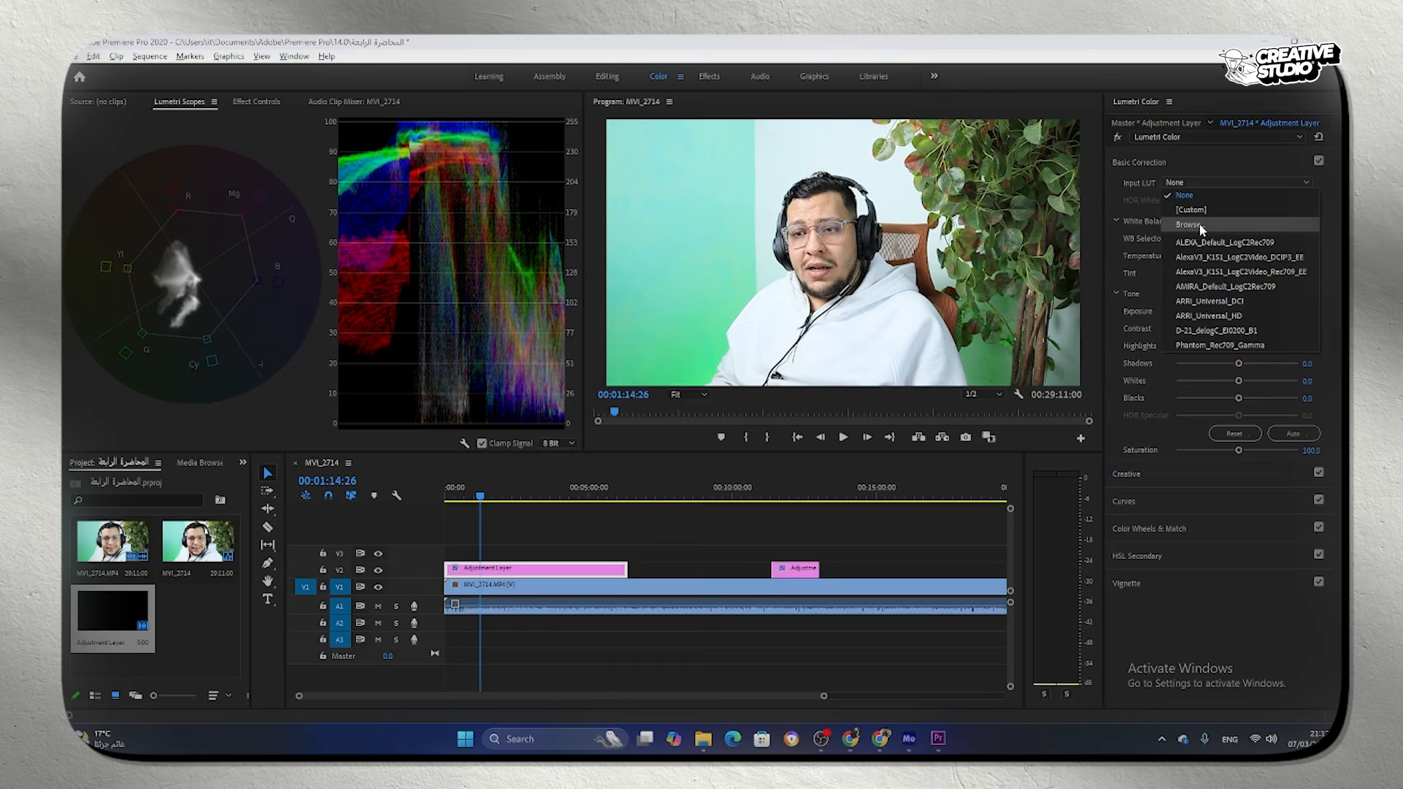
click(1190, 224)
click(121, 257)
click(136, 238)
click(135, 258)
click(140, 244)
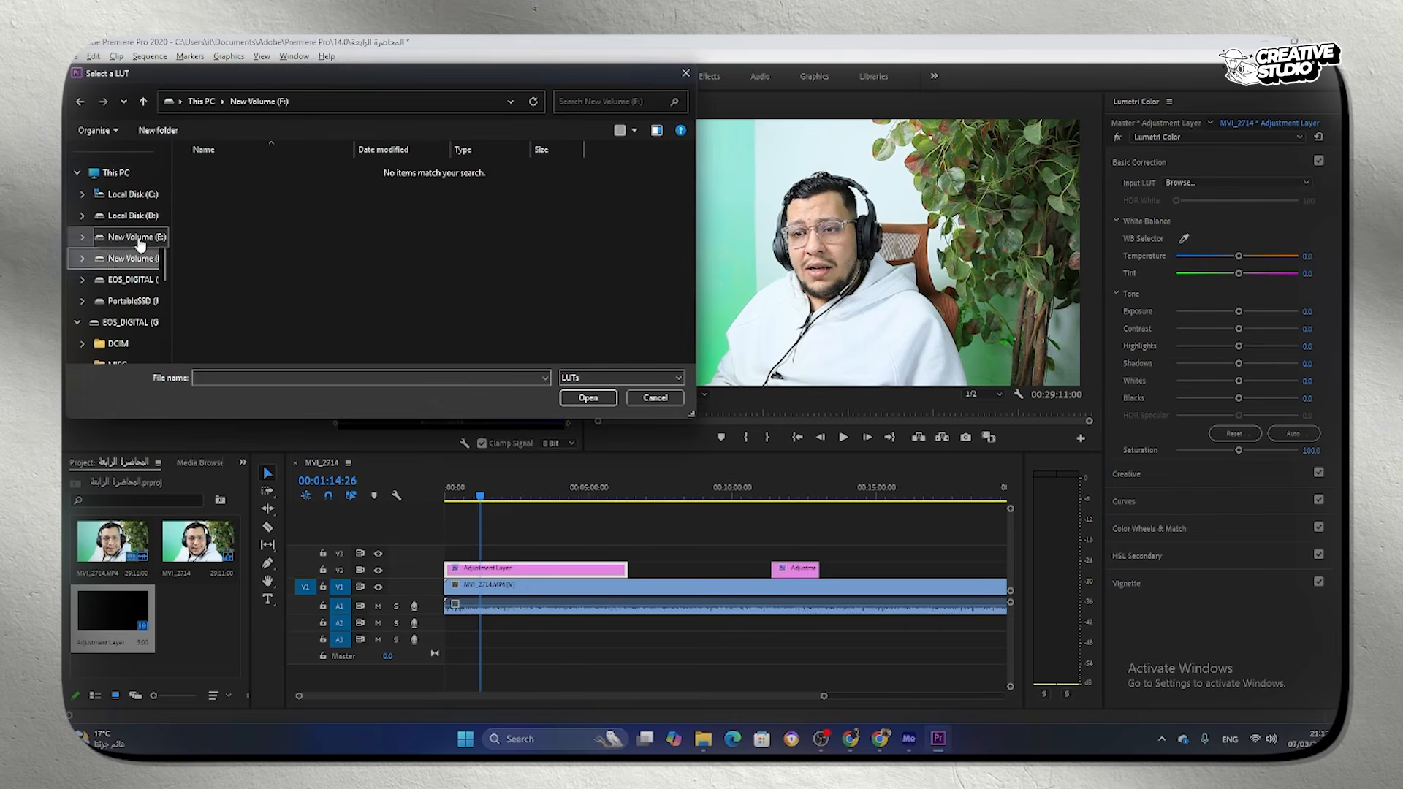
double_click(231, 177)
double_click(235, 181)
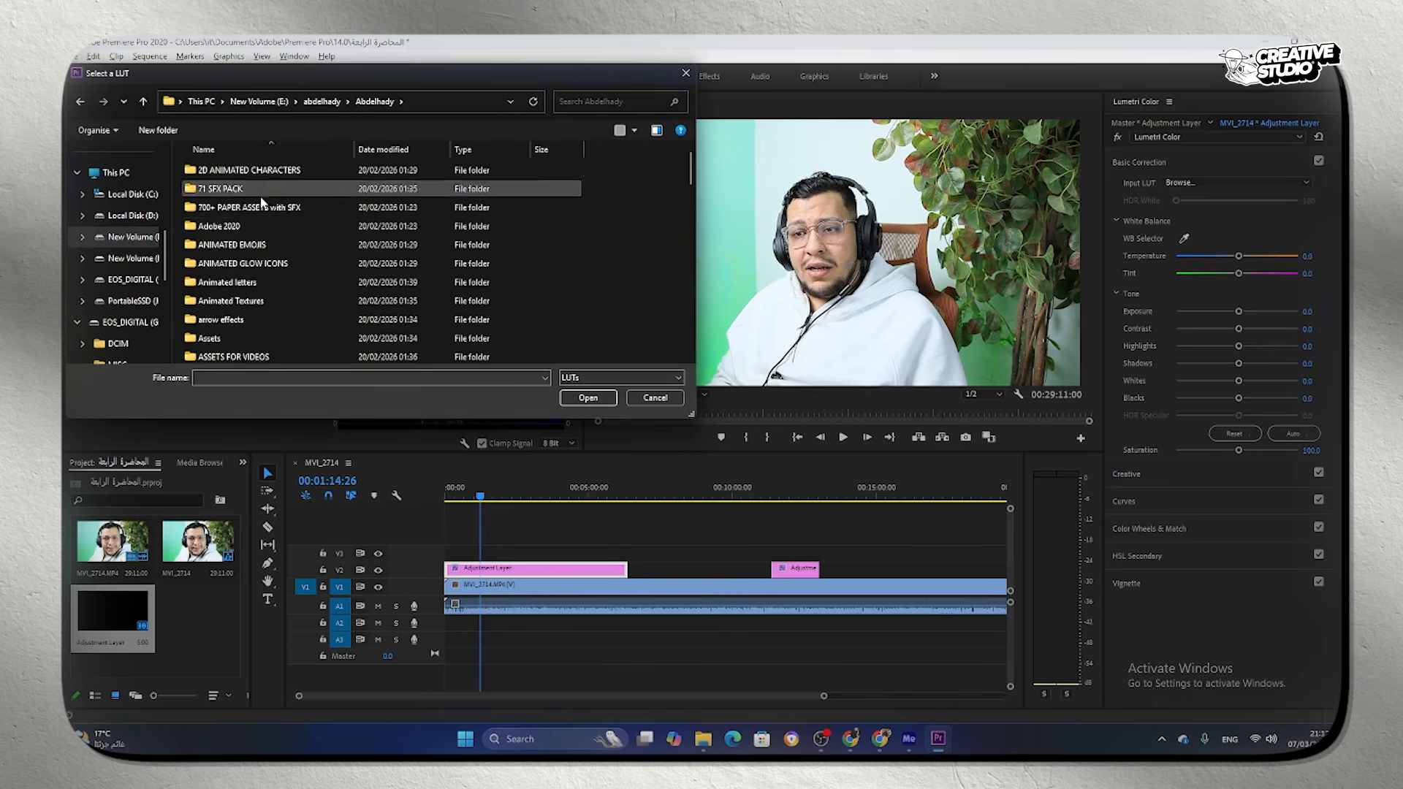
scroll(261, 238, down, 6)
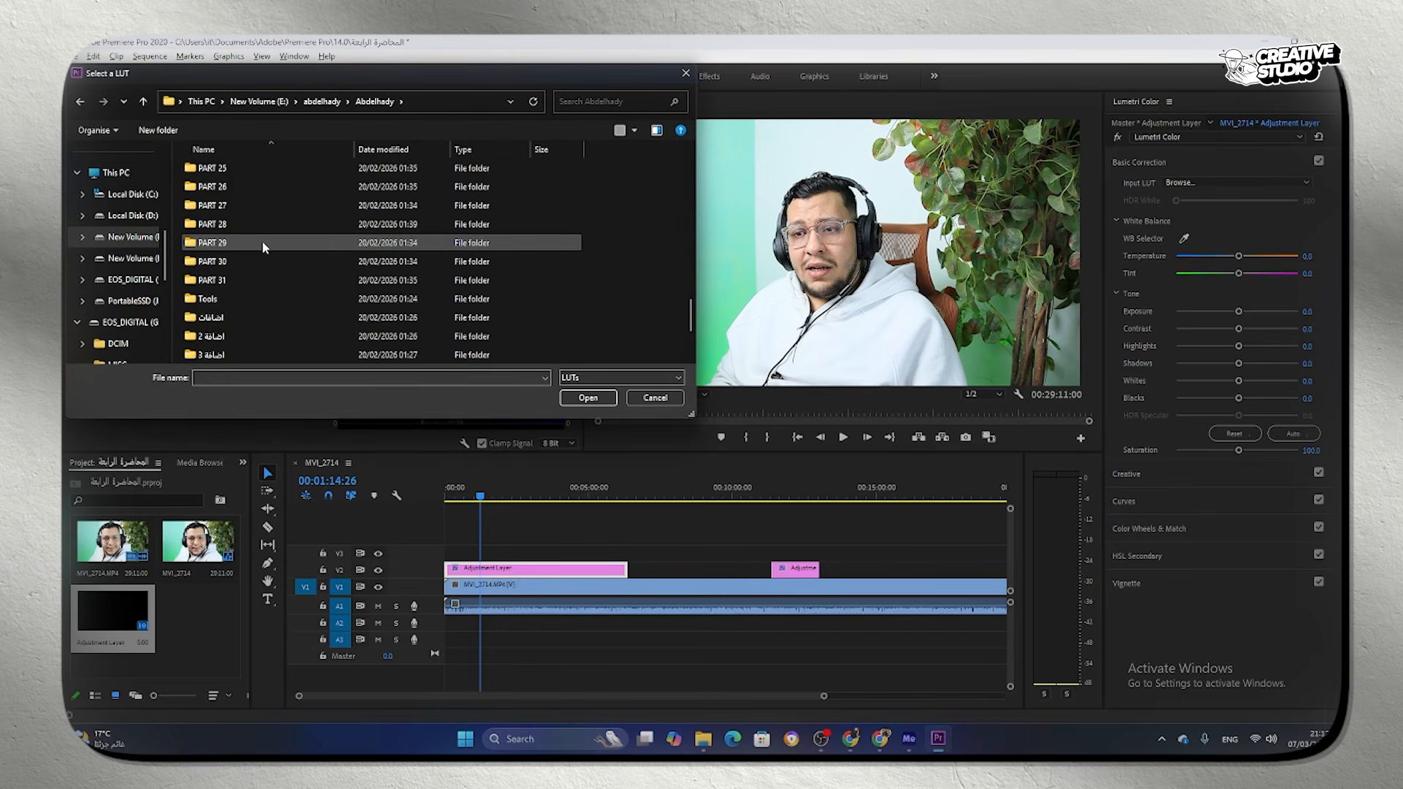
scroll(262, 240, down, 5)
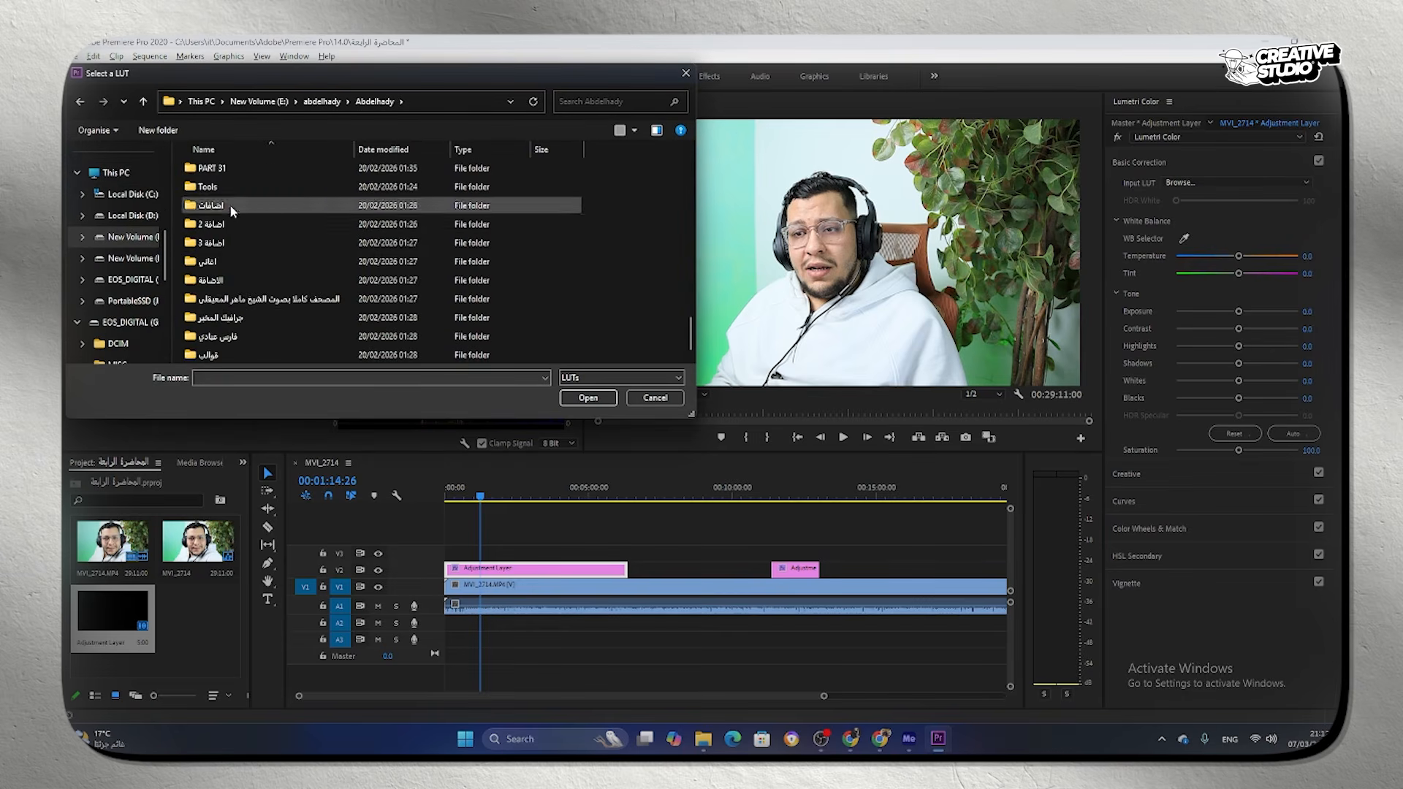
Step: Open the Booster LUTs Pack folder under اضافات جديدة and load AMBBER DRIFT.cube as the Input LUT
double_click(230, 204)
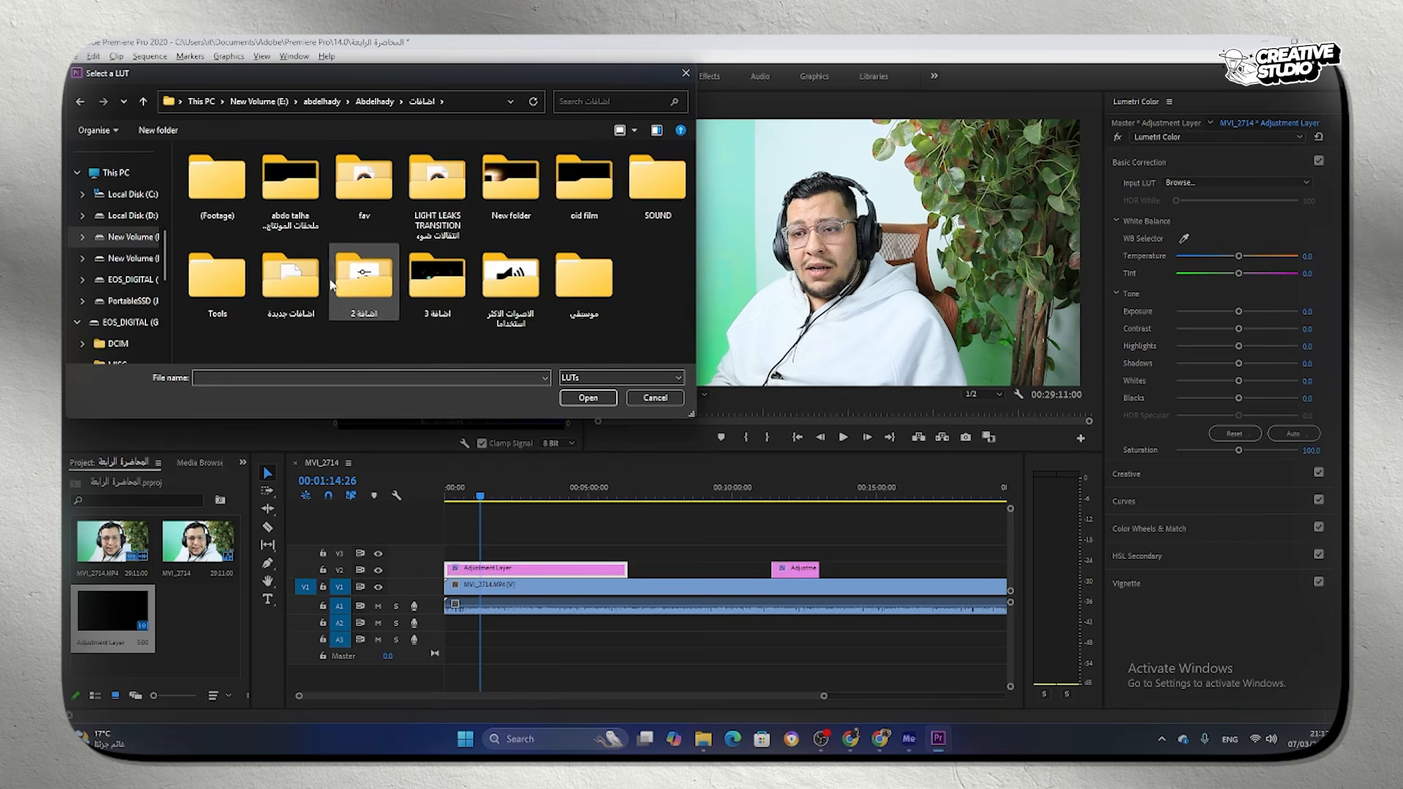
double_click(293, 263)
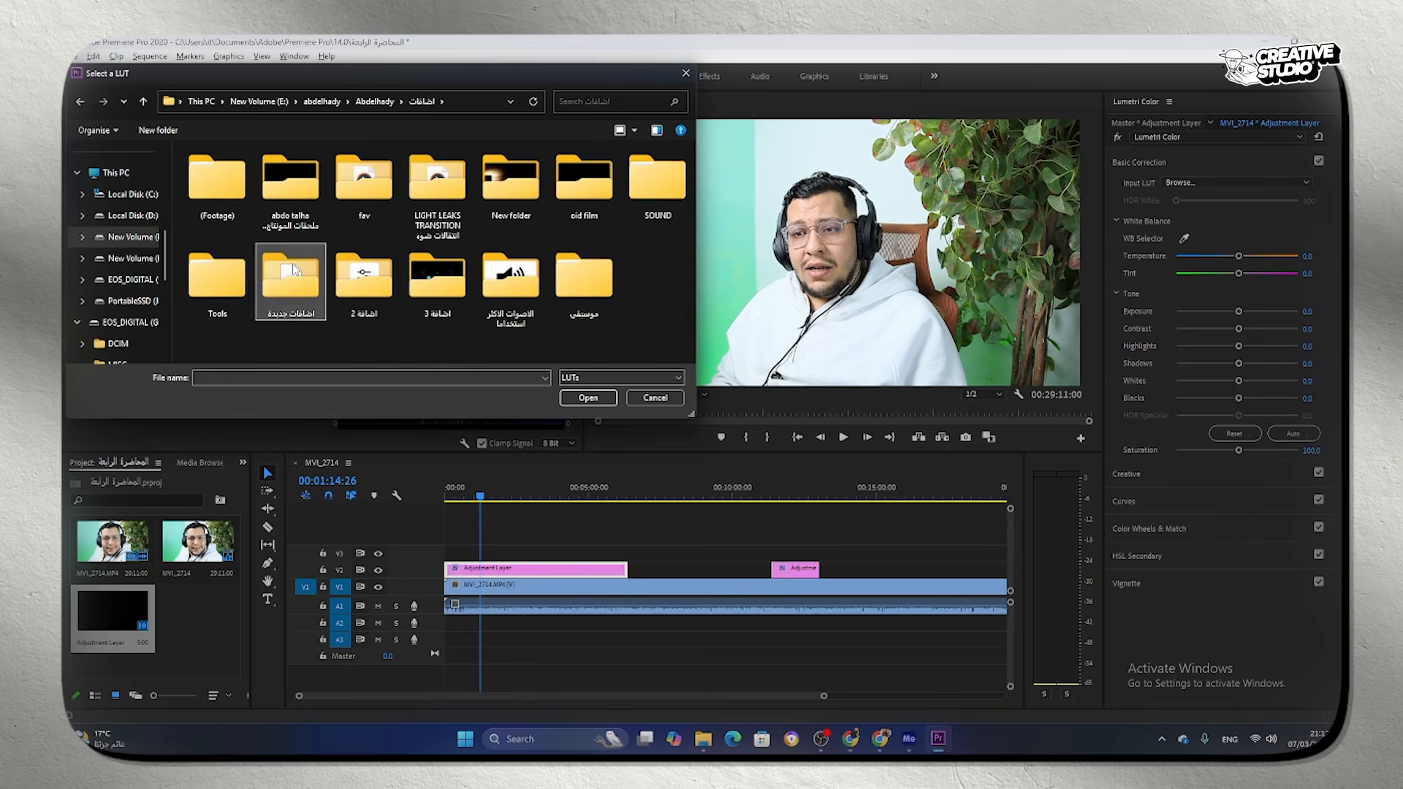
double_click(260, 245)
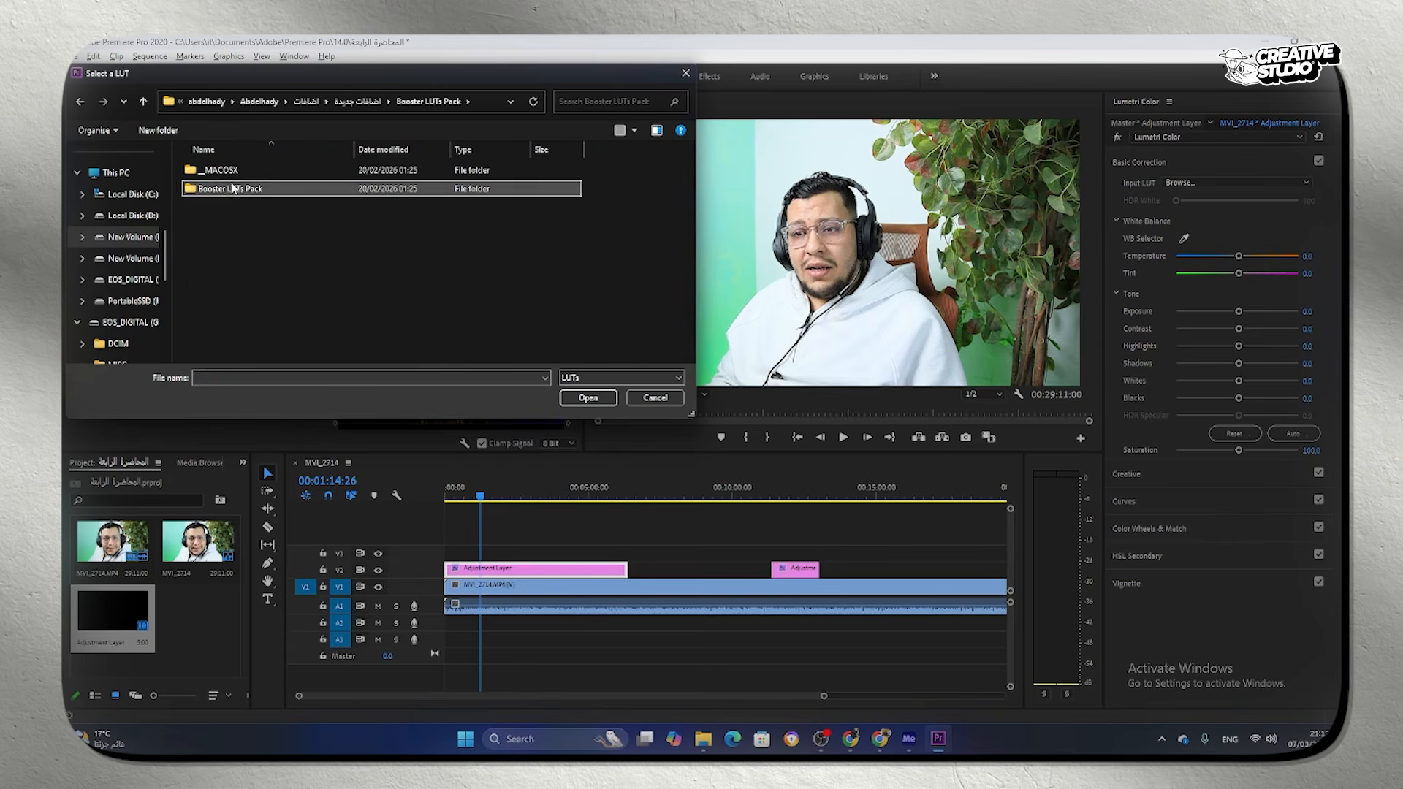
double_click(235, 190)
click(265, 170)
double_click(264, 170)
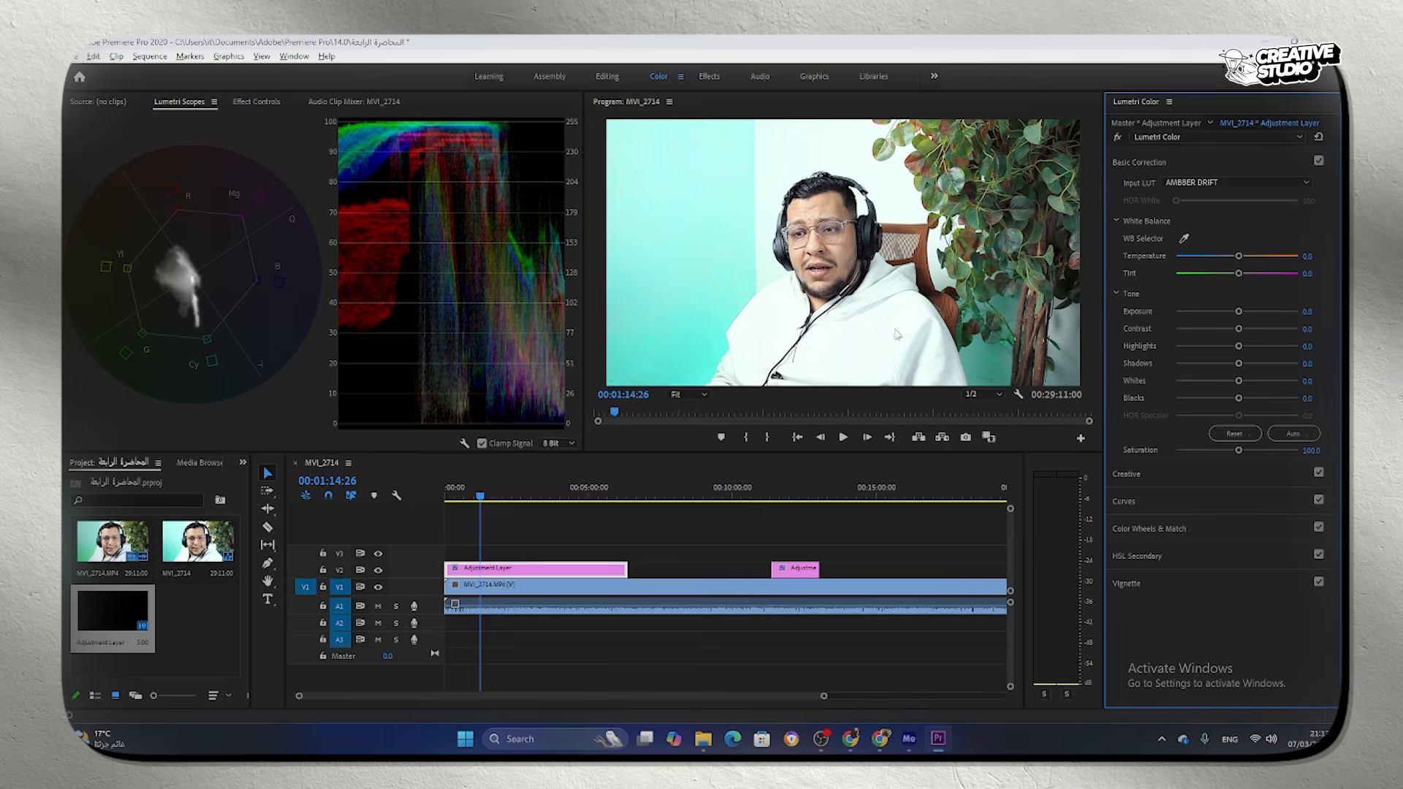
Step: Load RETROGRAIN.cube from the Booster LUTs Pack as the Input LUT
click(1214, 183)
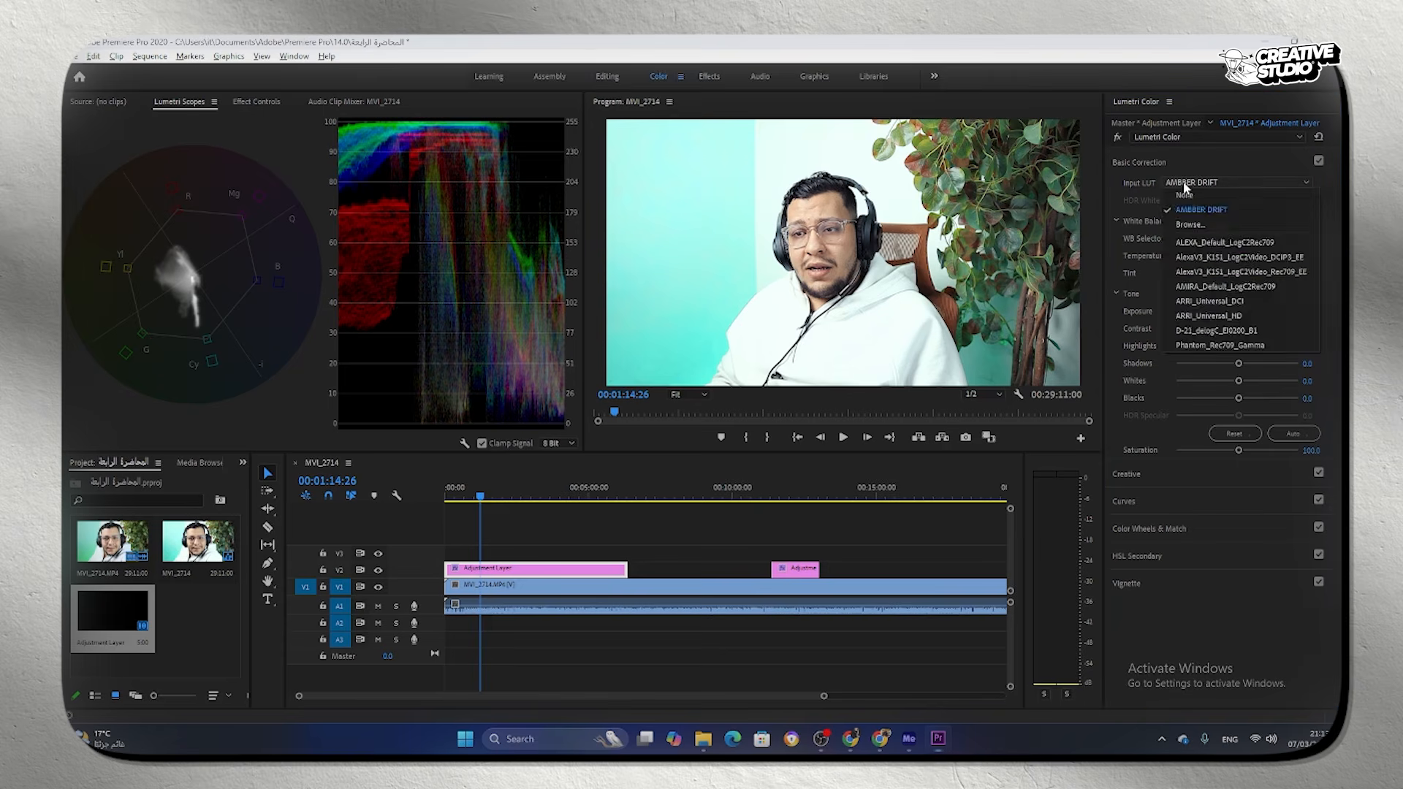
click(1199, 210)
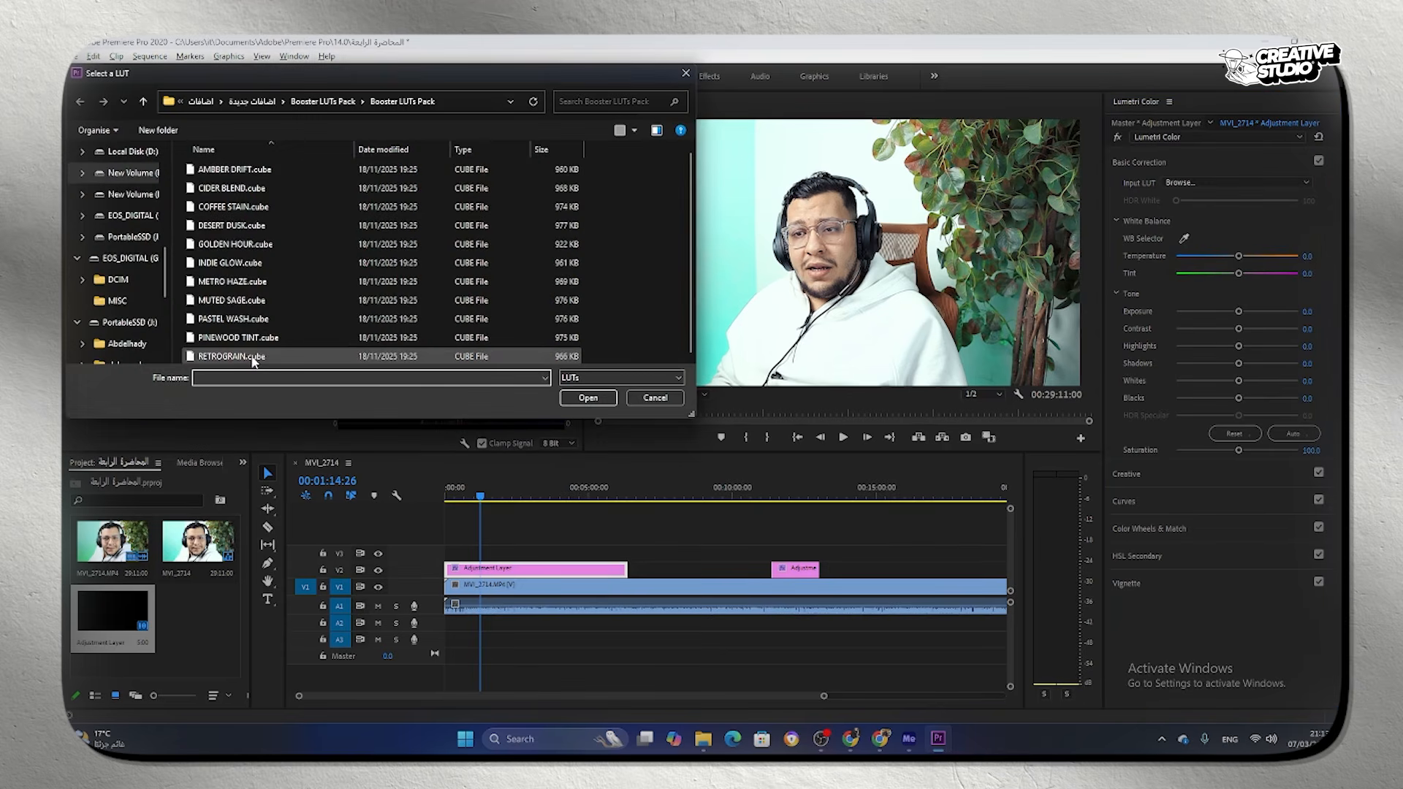
click(261, 357)
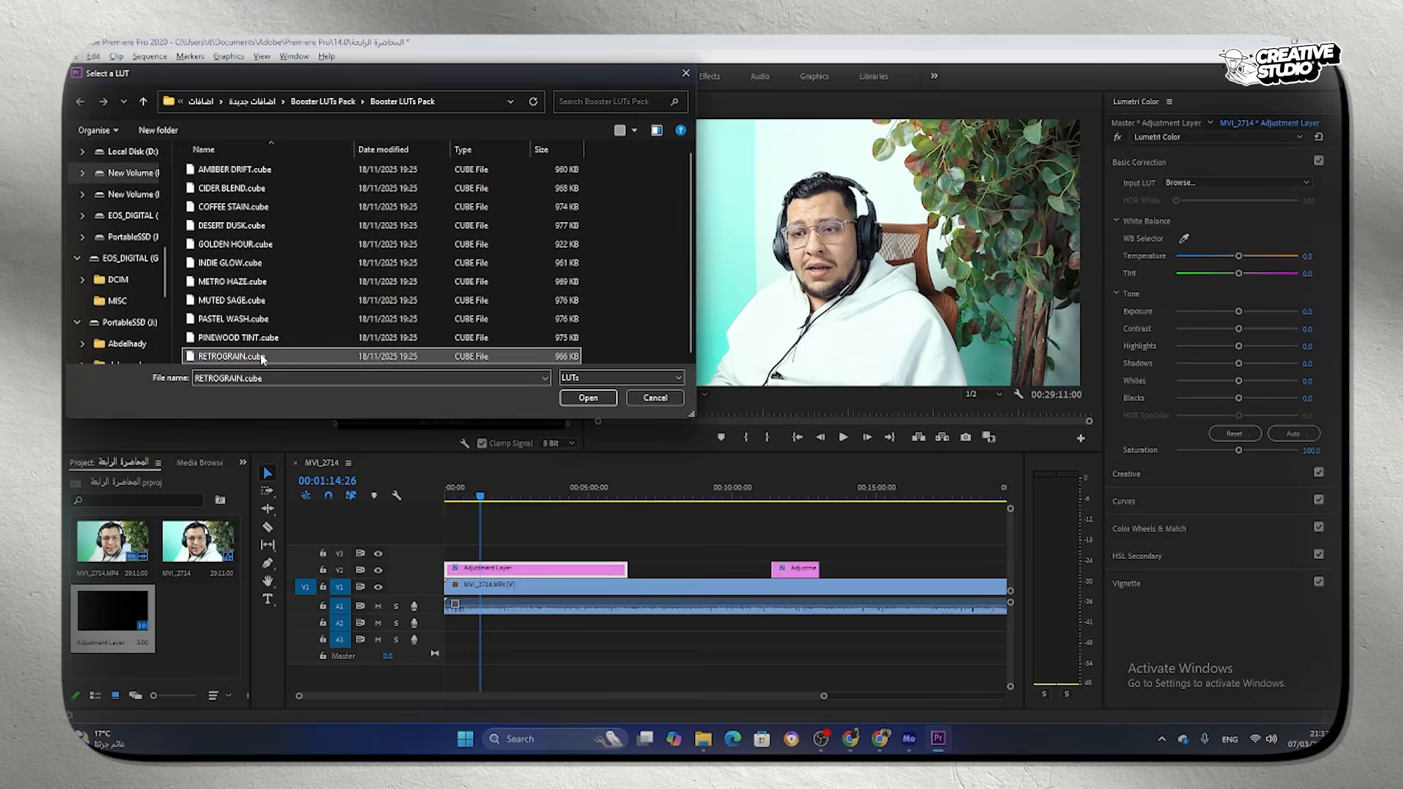
double_click(261, 357)
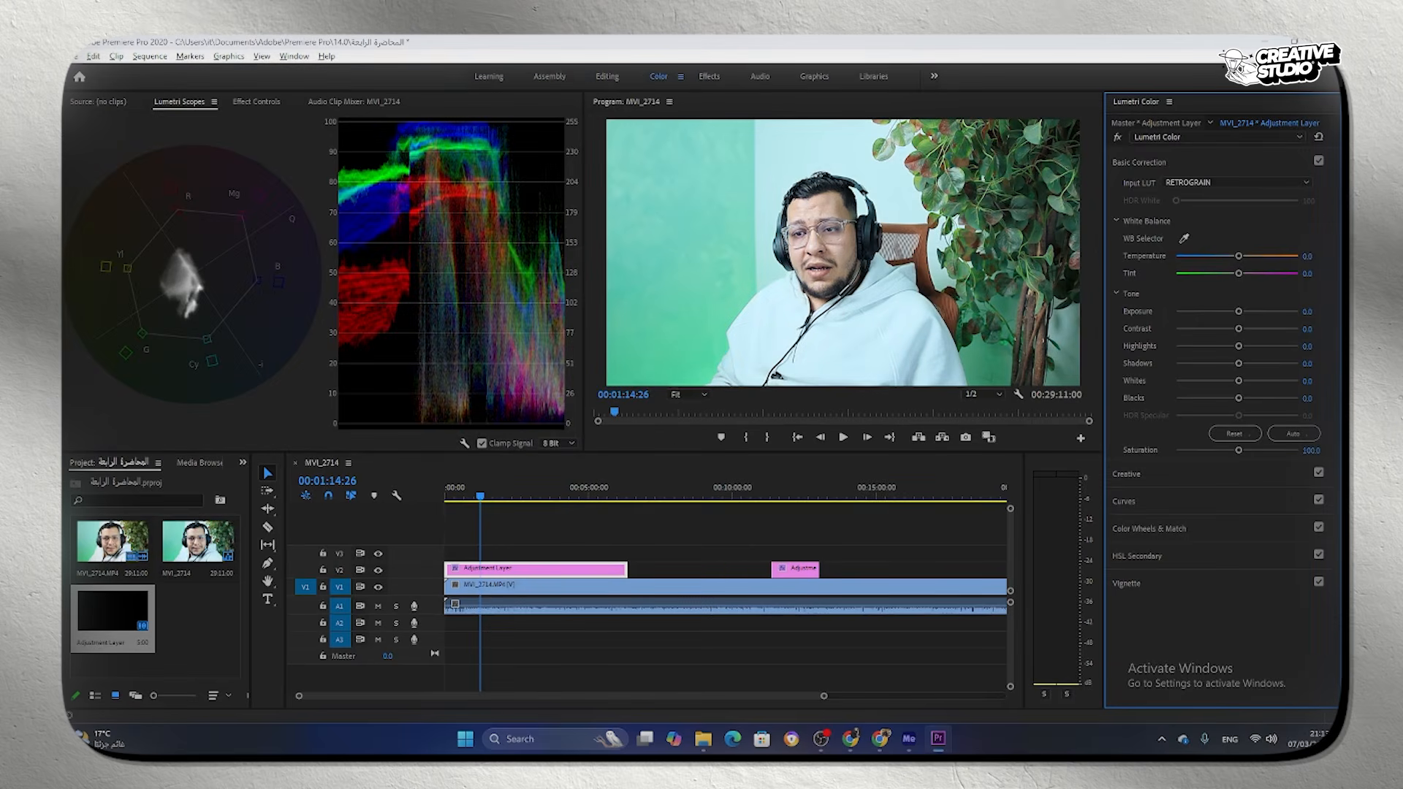
Step: Try Contrast at -4.3, Highlights at -27.2 and a slight Temperature shift over the RETROGRAIN look, and reset the sliders
drag(1241, 315, 1220, 356)
drag(1244, 258, 1249, 257)
double_click(1241, 312)
double_click(1240, 256)
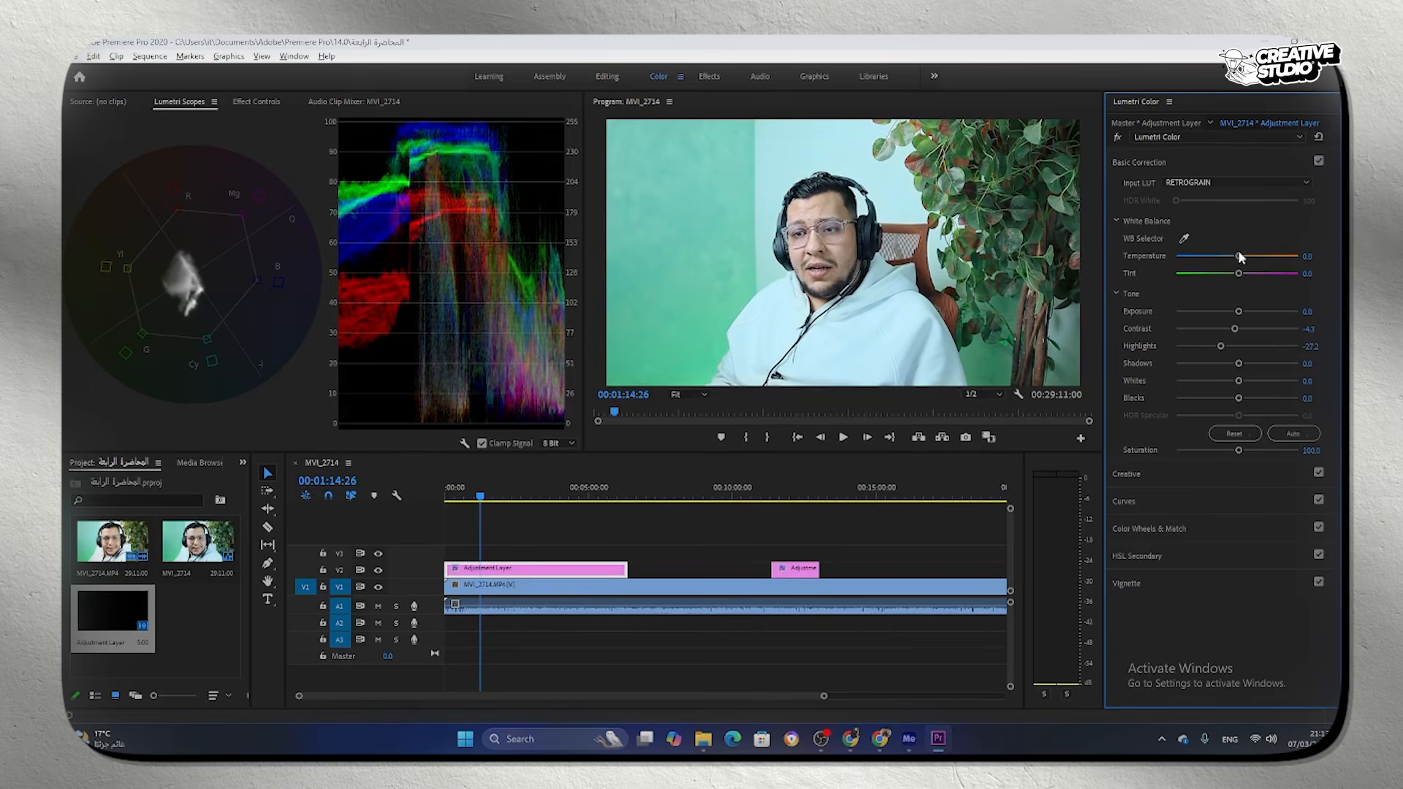
double_click(1238, 344)
Step: Try DESERT DUSK.cube and COFFEE STAIN.cube one after the other as the Input LUT
click(1216, 184)
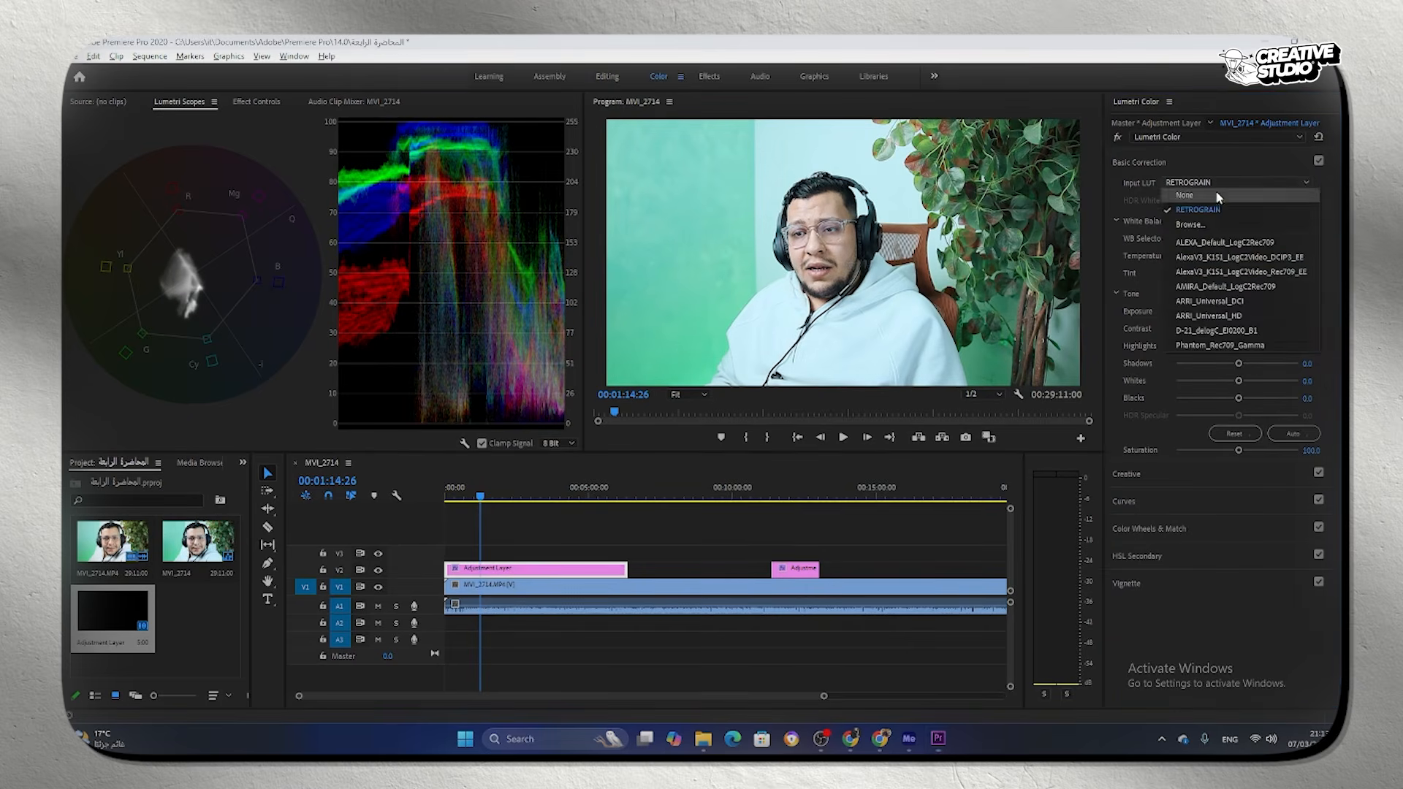
click(1210, 225)
click(266, 226)
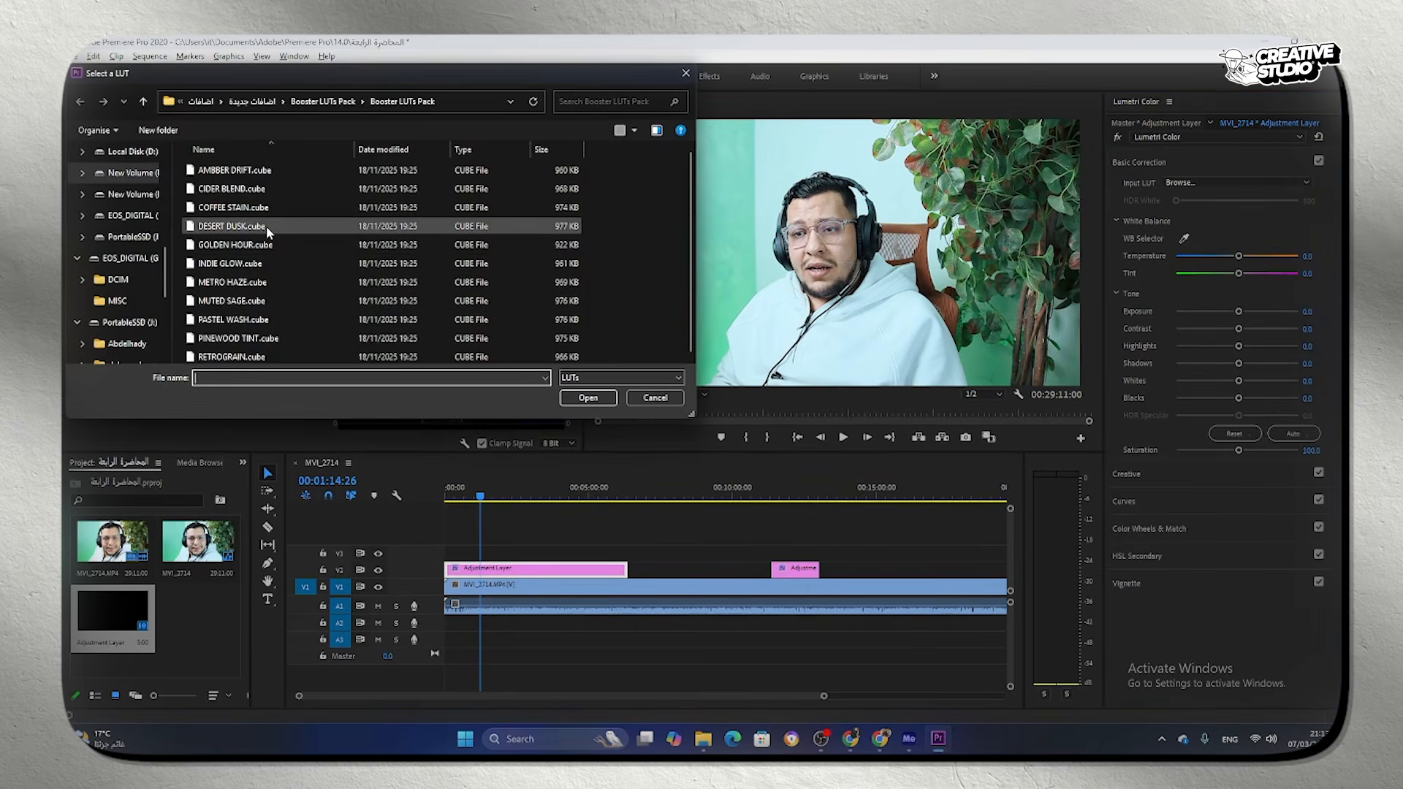
double_click(266, 226)
click(1216, 181)
click(1210, 226)
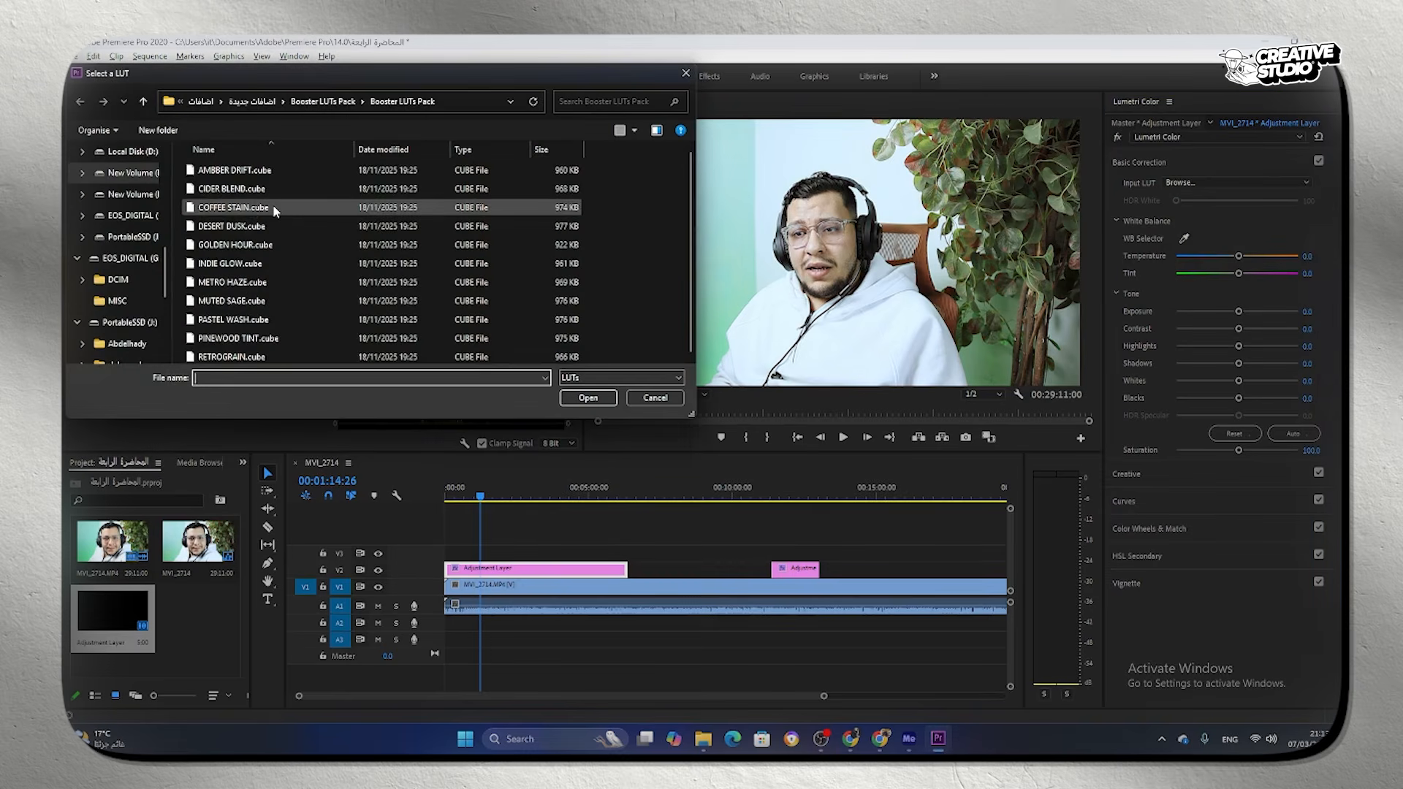
double_click(273, 208)
Step: Load GOLDEN HOUR.cube from the Booster LUTs Pack as the Input LUT
click(1194, 184)
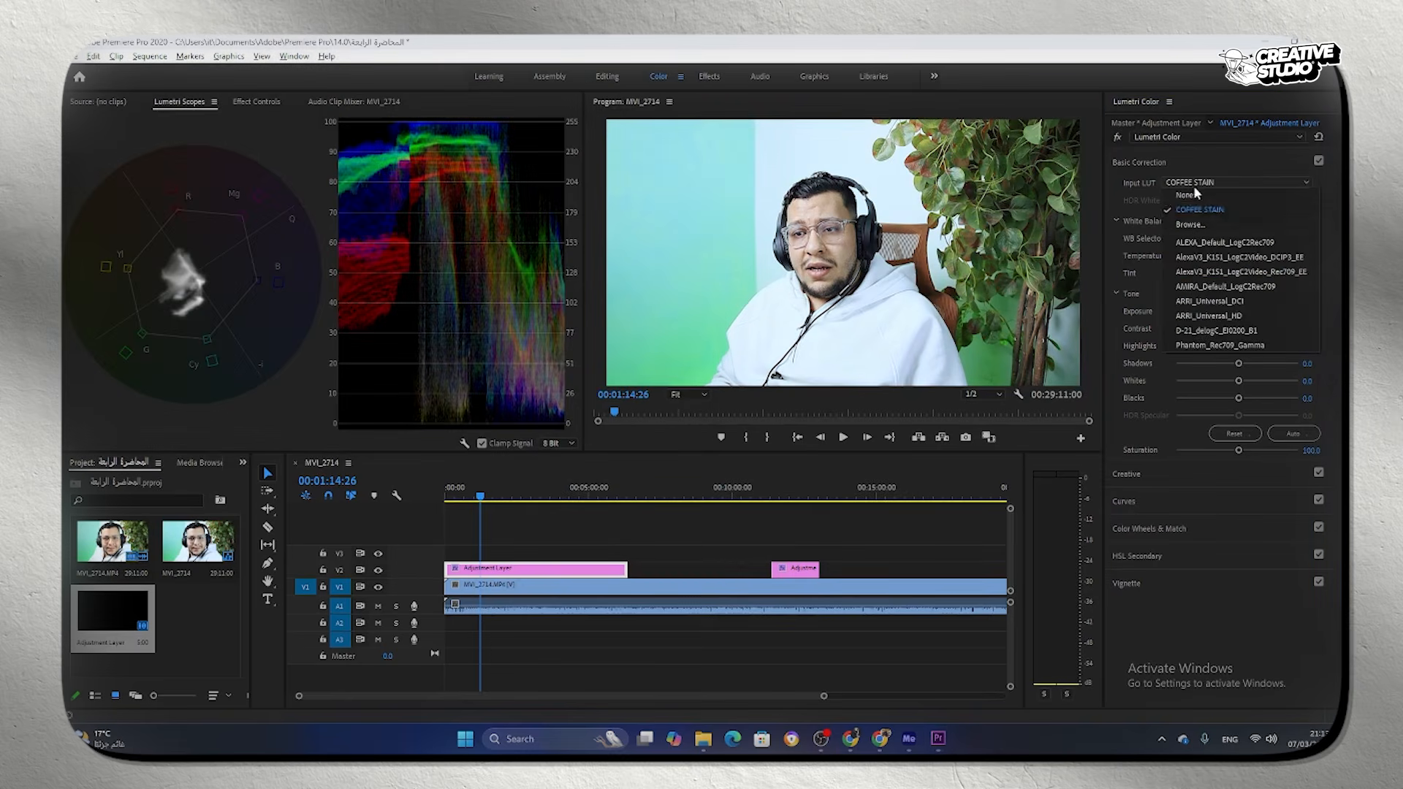
click(1191, 224)
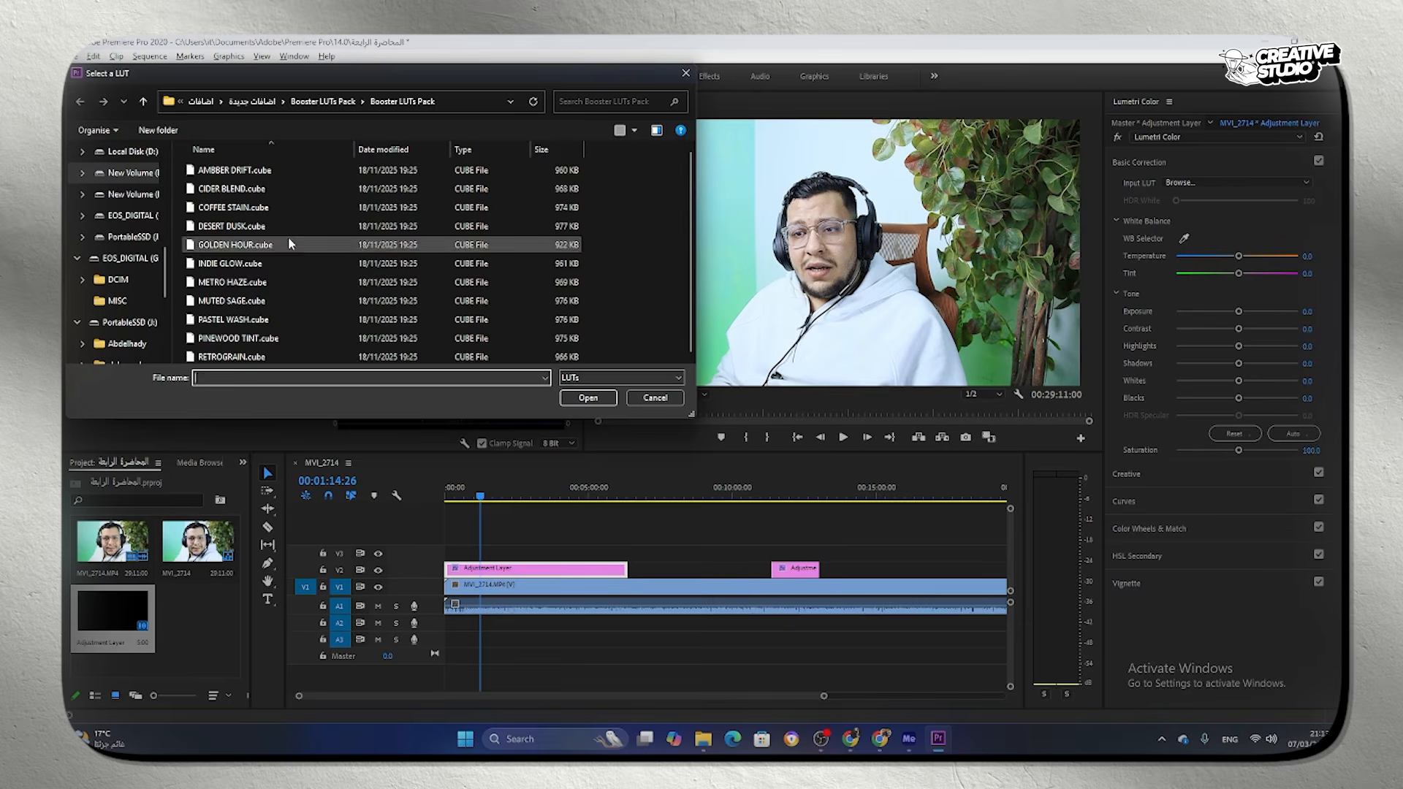
double_click(288, 237)
Step: Compare the GOLDEN HOUR look around 00:02:33:10 with the manually graded section around 00:11:57:14
click(503, 476)
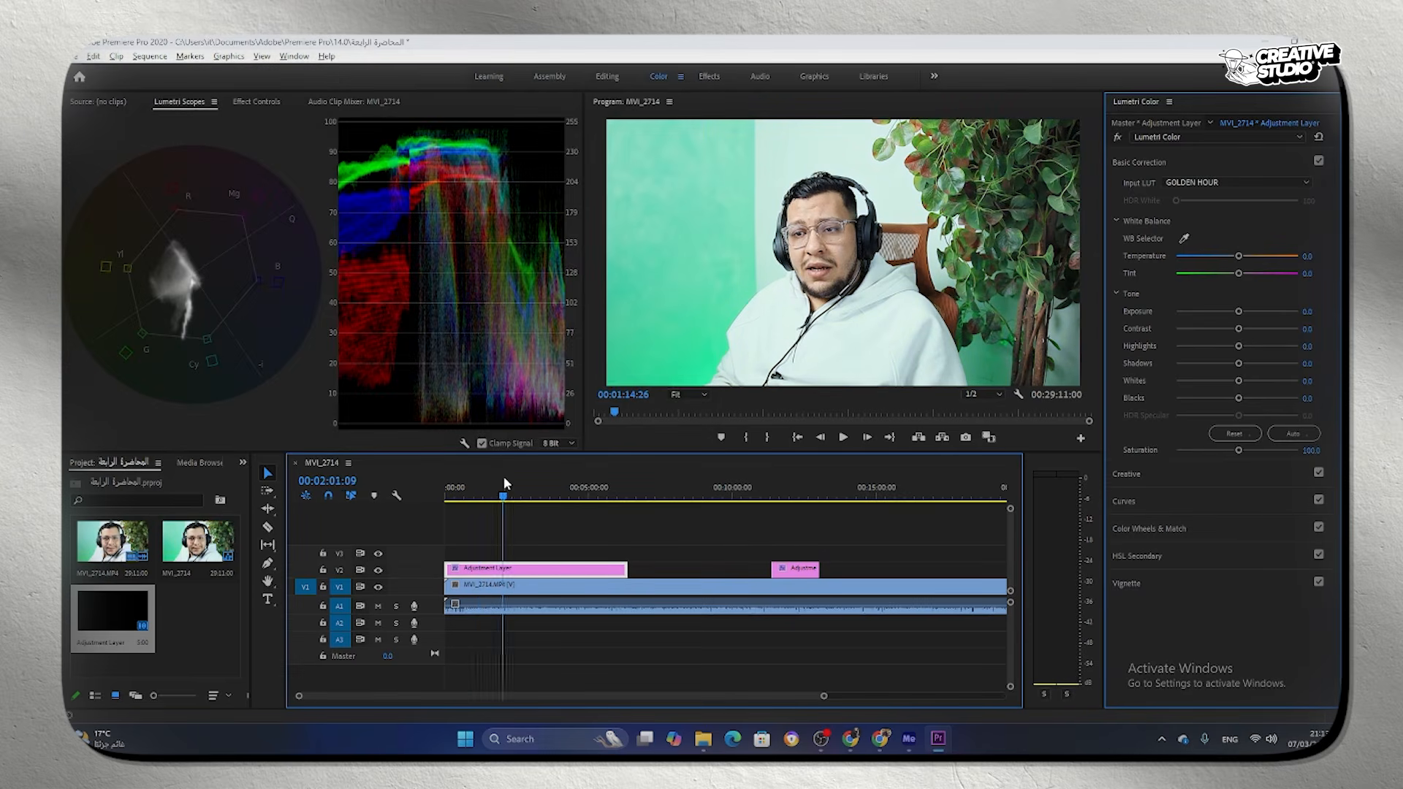
click(517, 485)
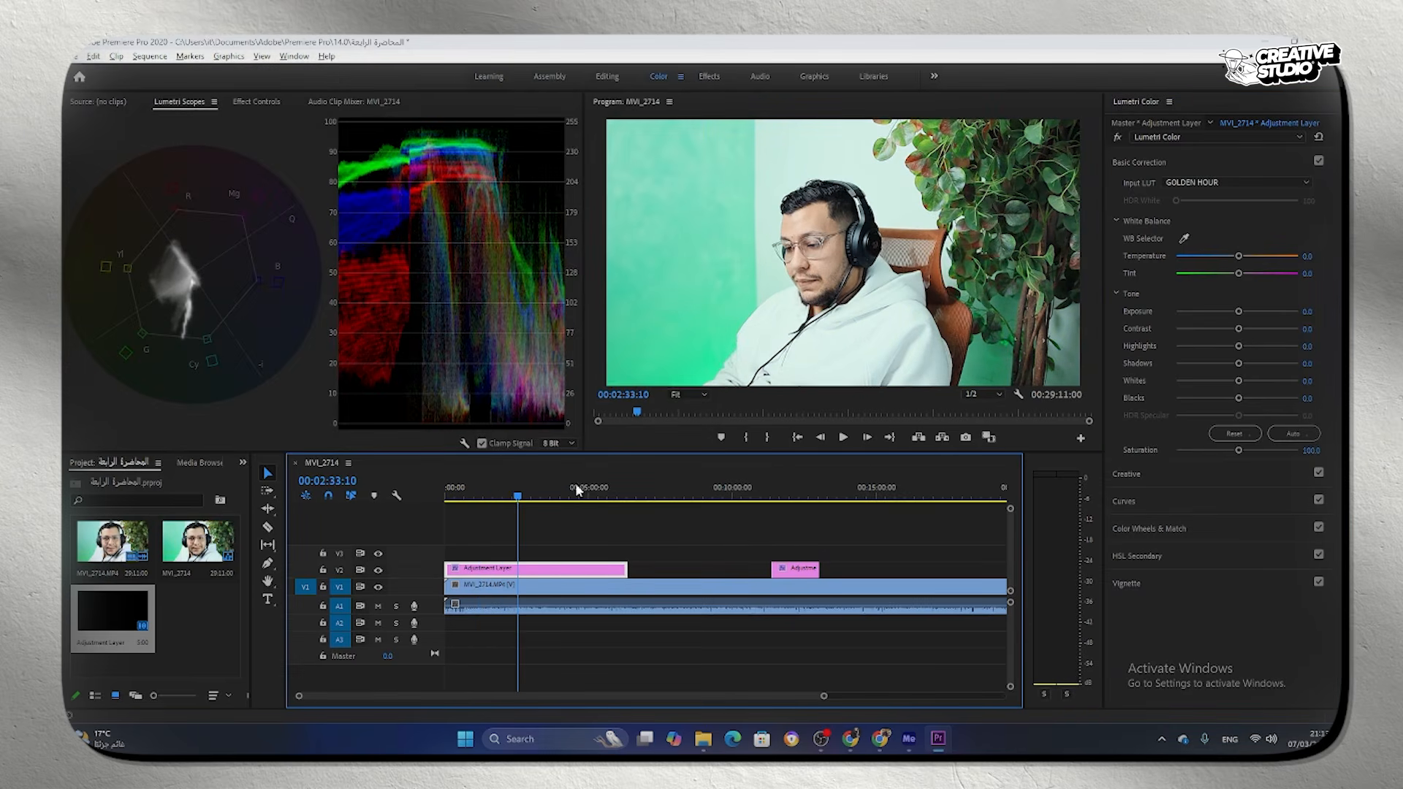
click(794, 497)
click(791, 497)
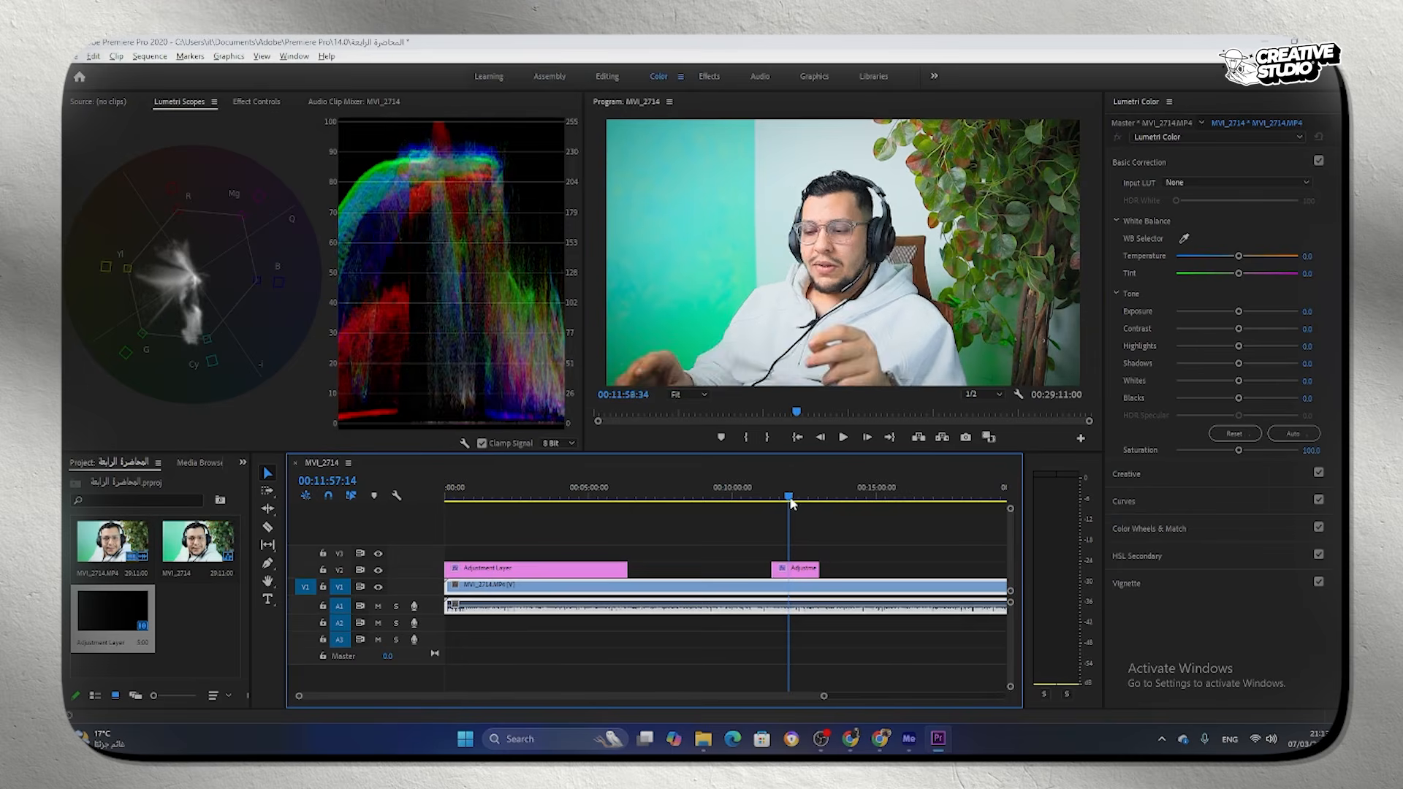
click(511, 494)
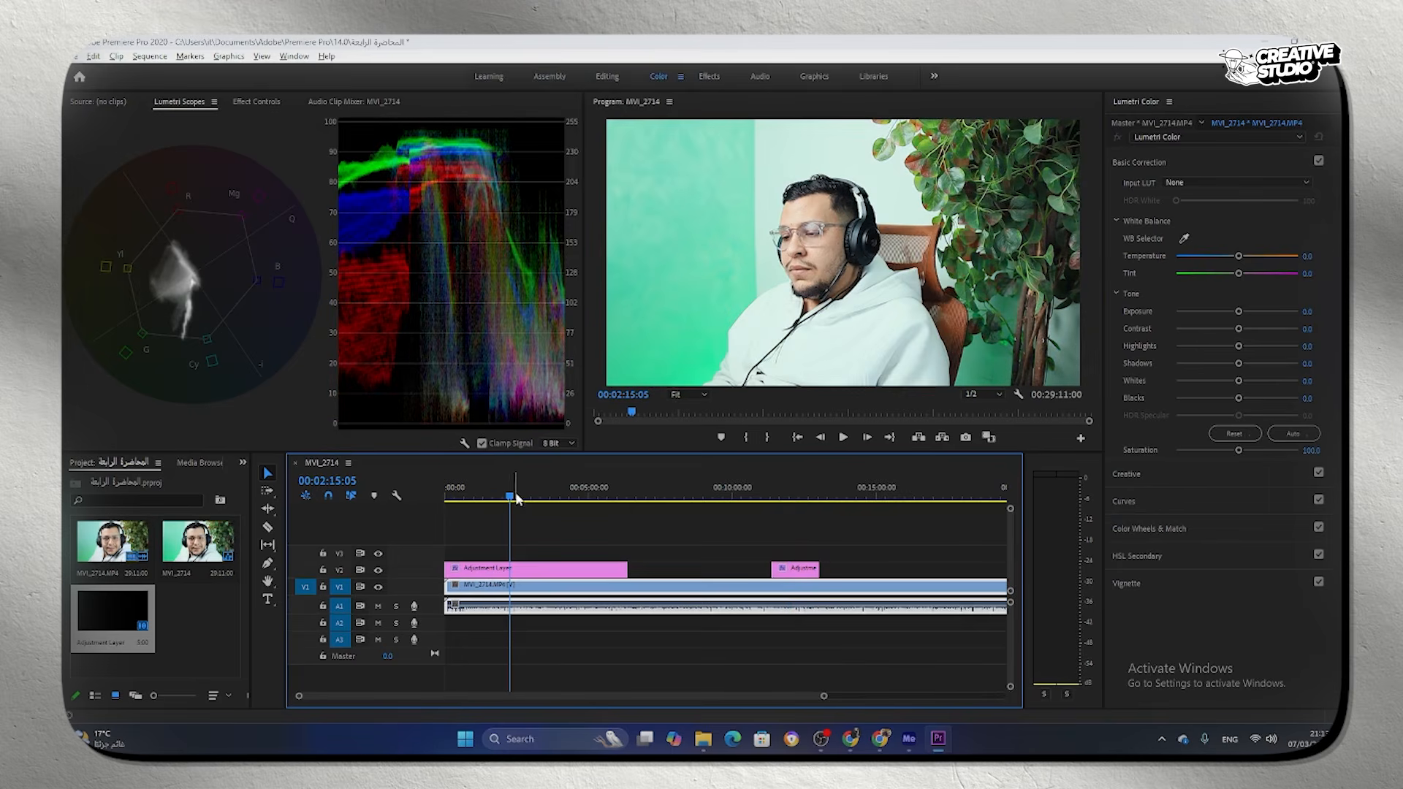
Step: Select the first adjustment layer on V2 and load MUTED SAGE.cube as its Input LUT
click(534, 568)
click(1199, 182)
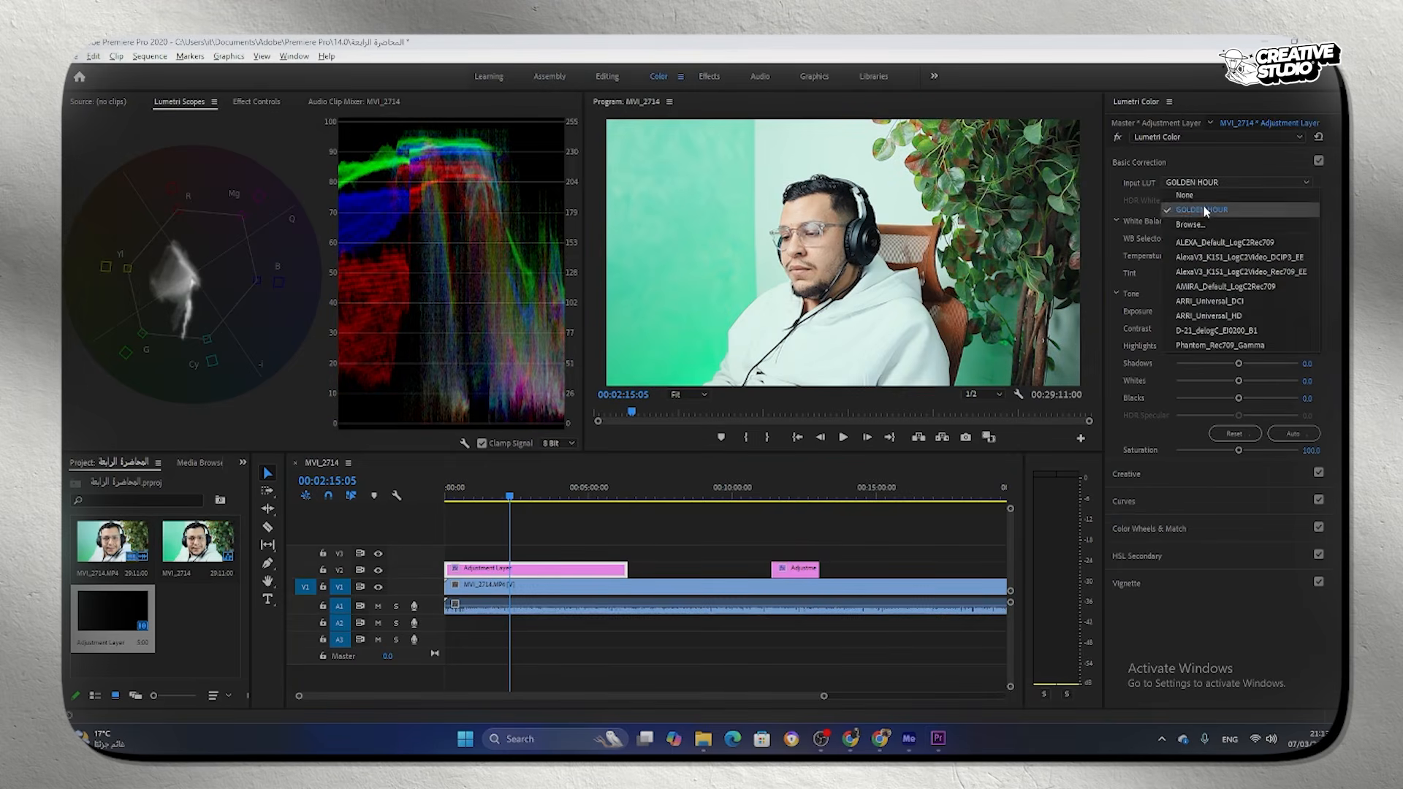
click(1203, 204)
double_click(269, 301)
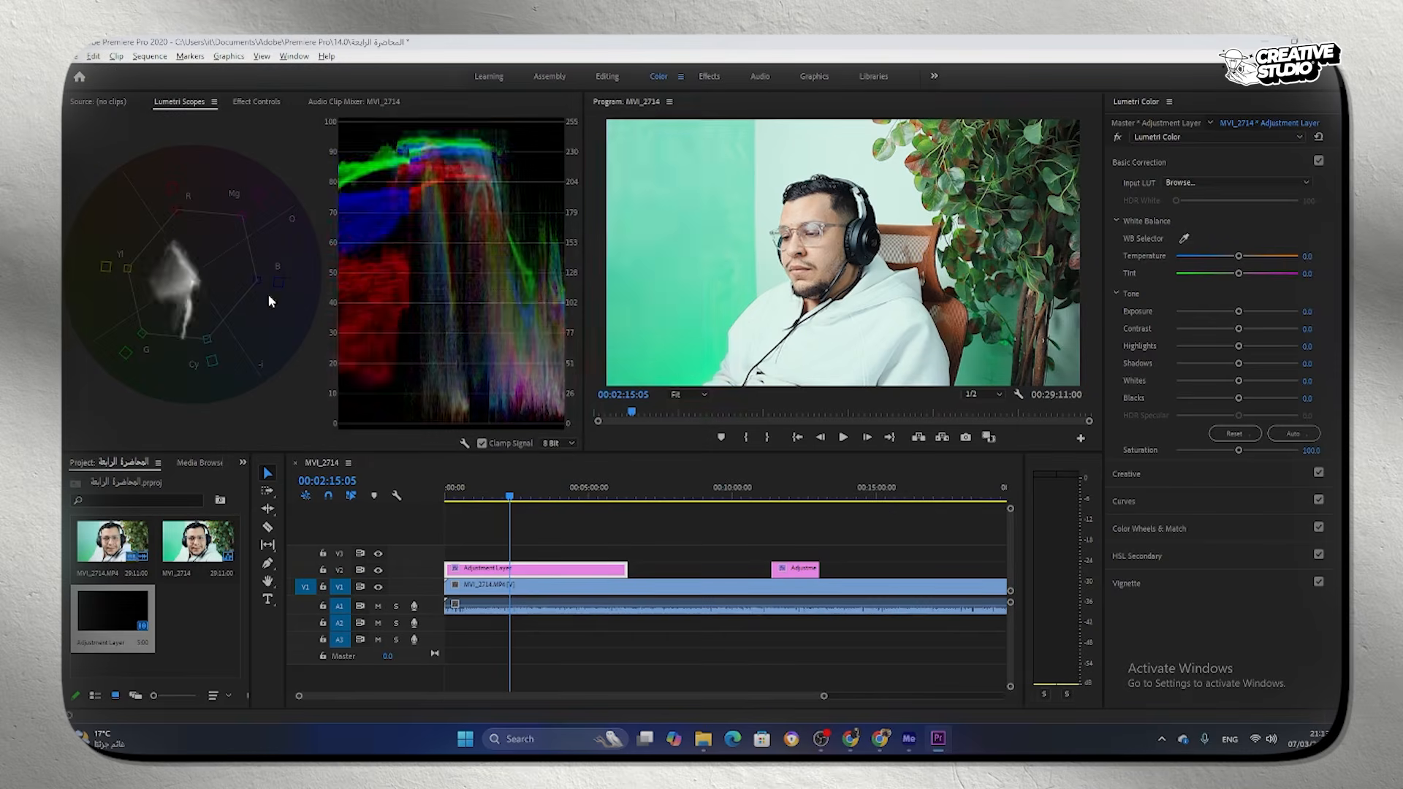
Step: Load PINEWOOD TINT.cube from the Booster LUTs Pack as the first adjustment layer's Input LUT
click(1214, 181)
click(1198, 225)
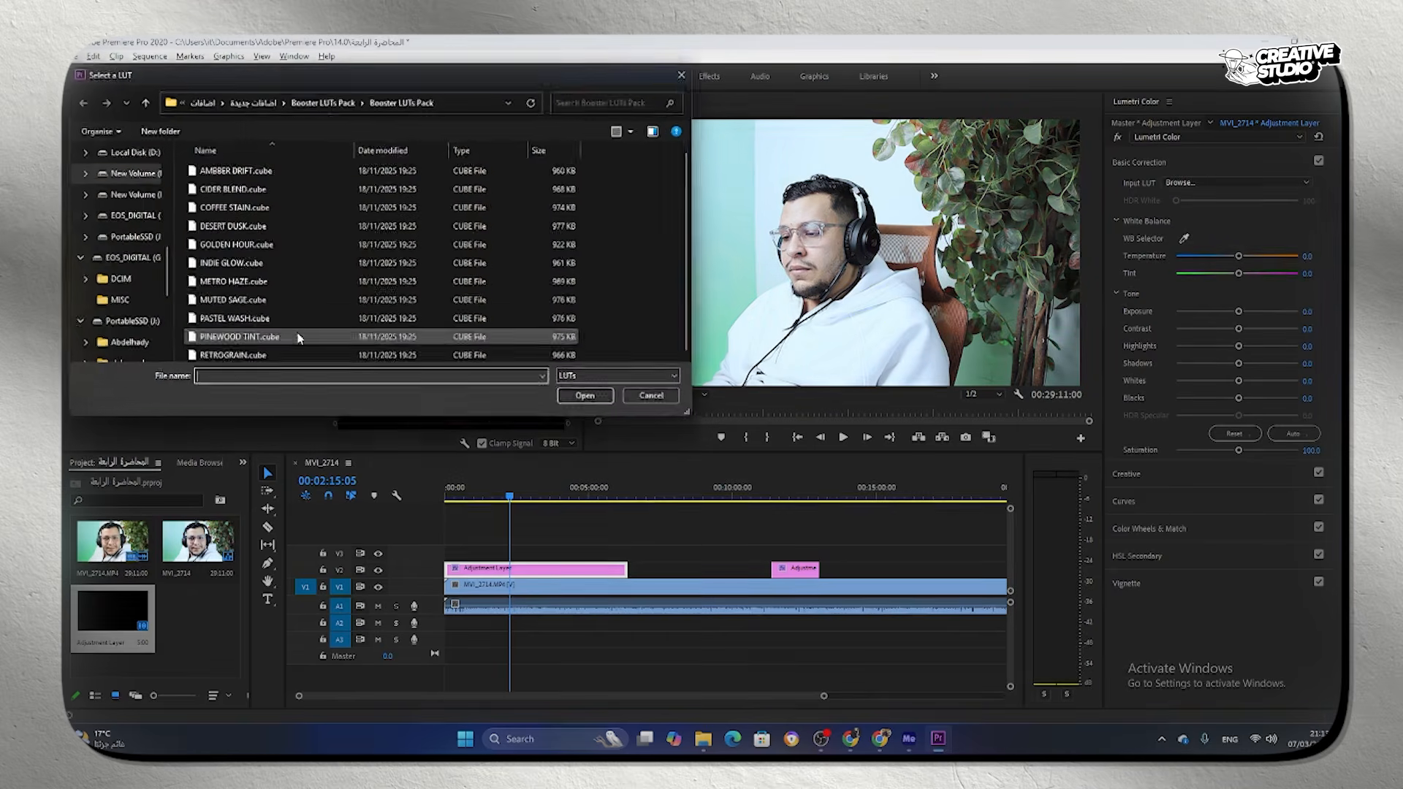
double_click(252, 332)
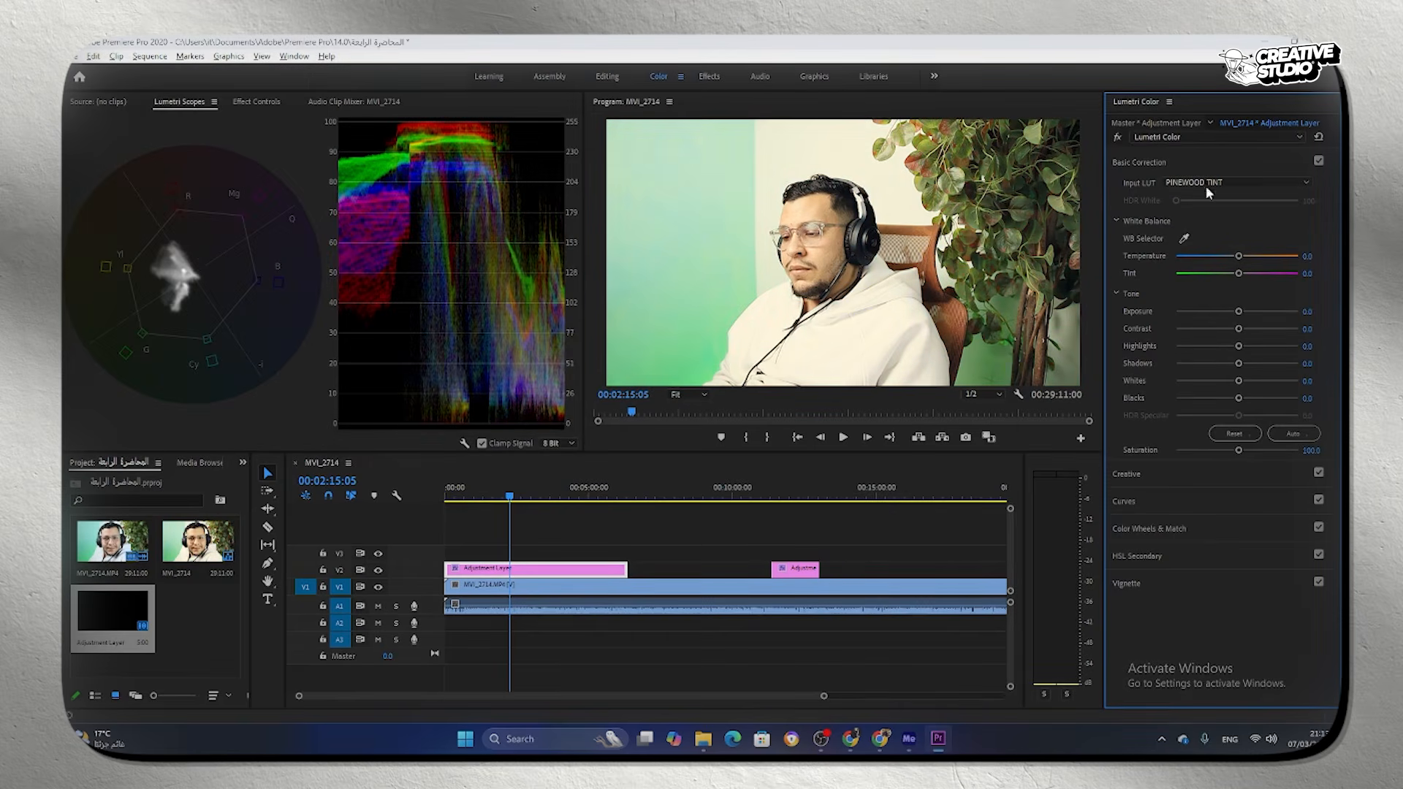
Step: Replace the Input LUT with AMBBER DRIFT.cube from the Booster LUTs Pack
click(1206, 174)
click(1203, 211)
click(1188, 178)
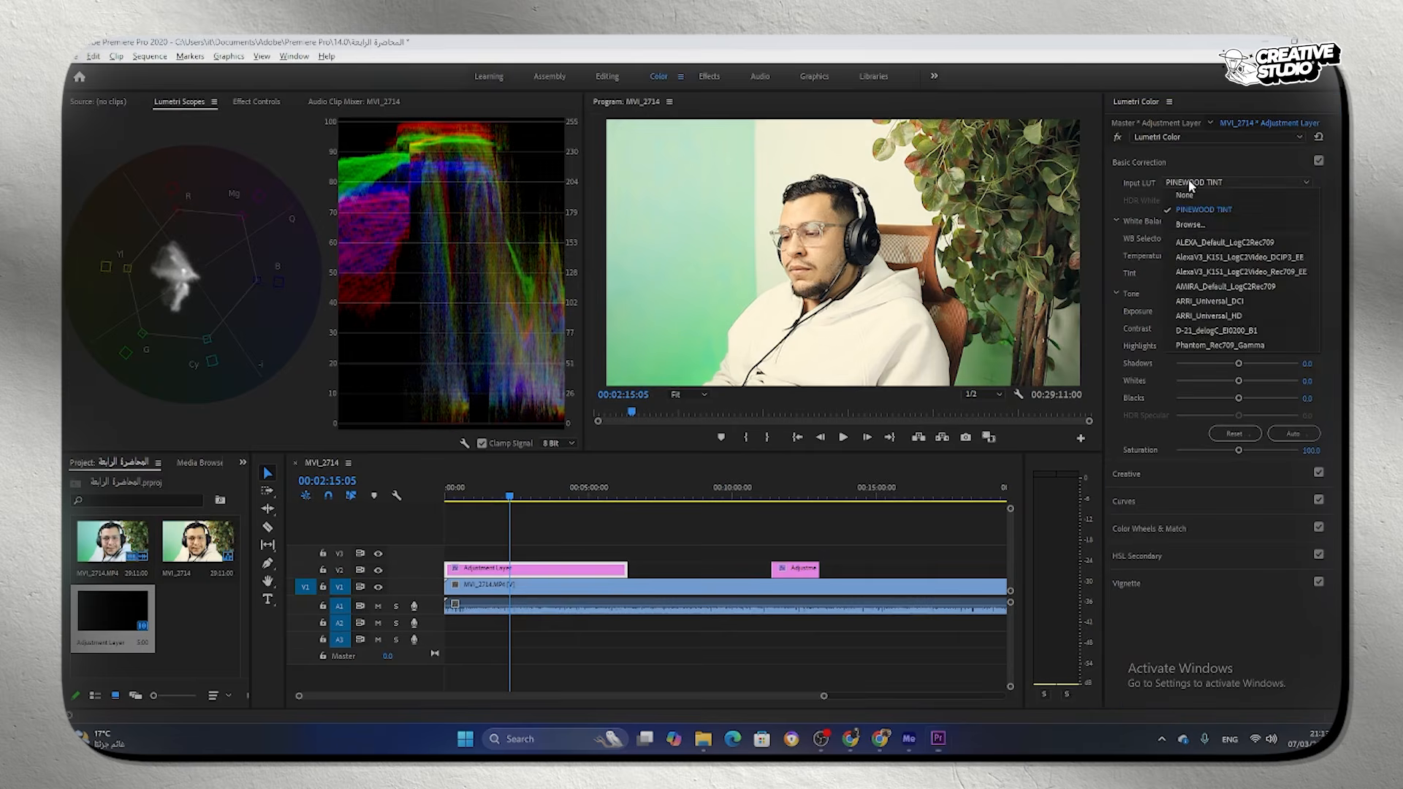
click(1190, 224)
click(306, 172)
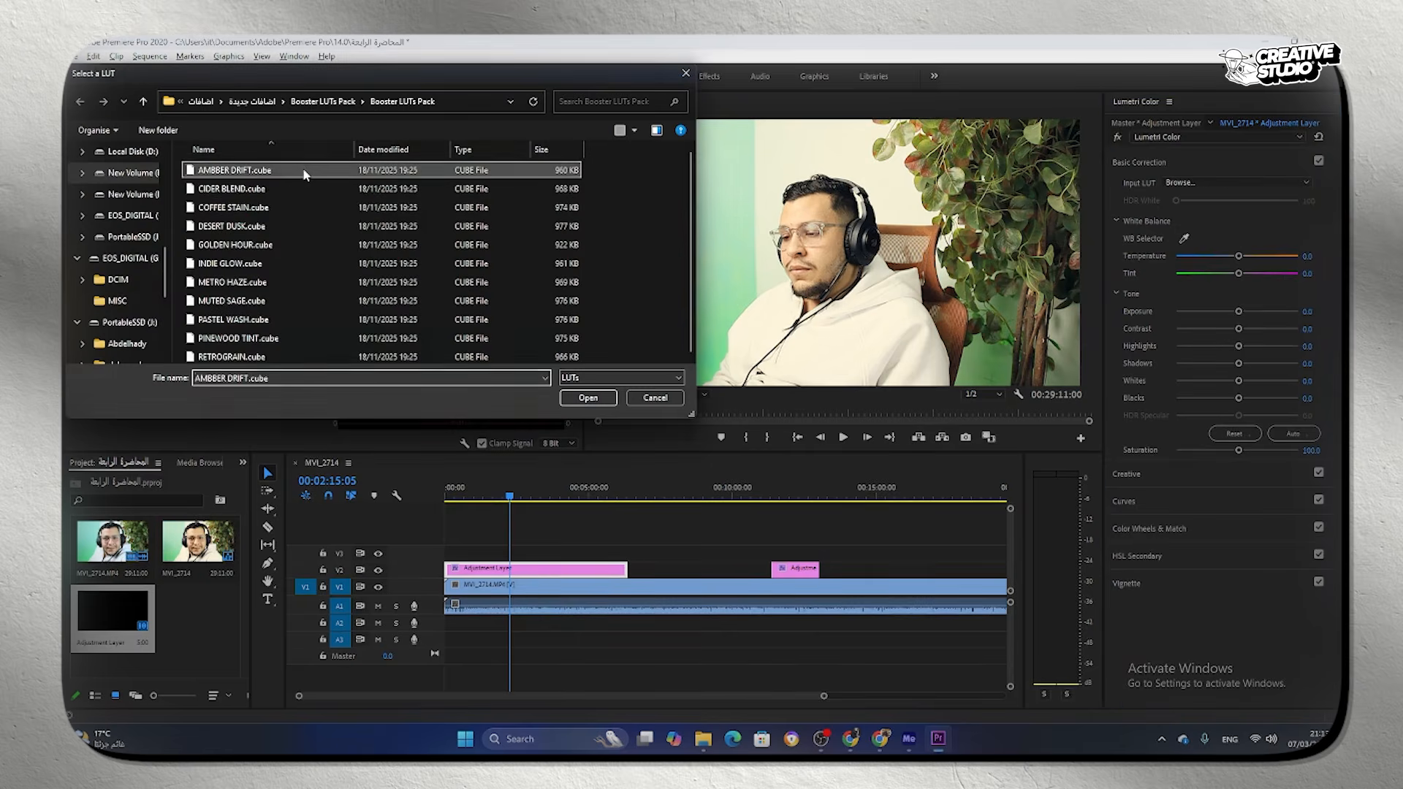
double_click(305, 174)
Step: At 00:03:30:15, set Exposure to -0.6, Contrast -33.7, Highlights 18.5, Shadows -31.5, Whites 20.7 and Blacks 21.7 on the AMBBER DRIFT layer
drag(511, 489, 545, 488)
drag(1240, 330, 1251, 399)
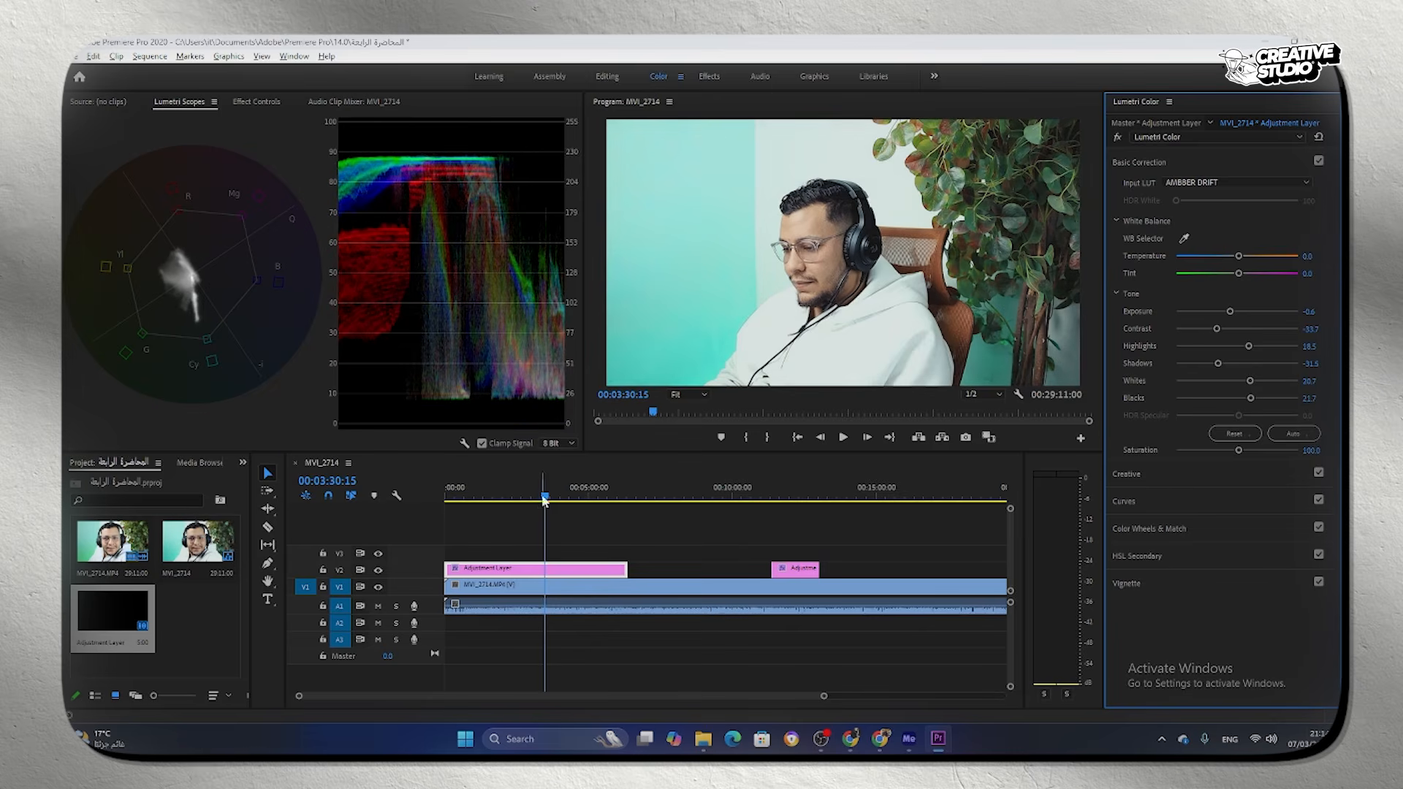
Step: Compare the AMBBER DRIFT look at the sequence start with V2 hidden and shown
click(439, 547)
key(Home)
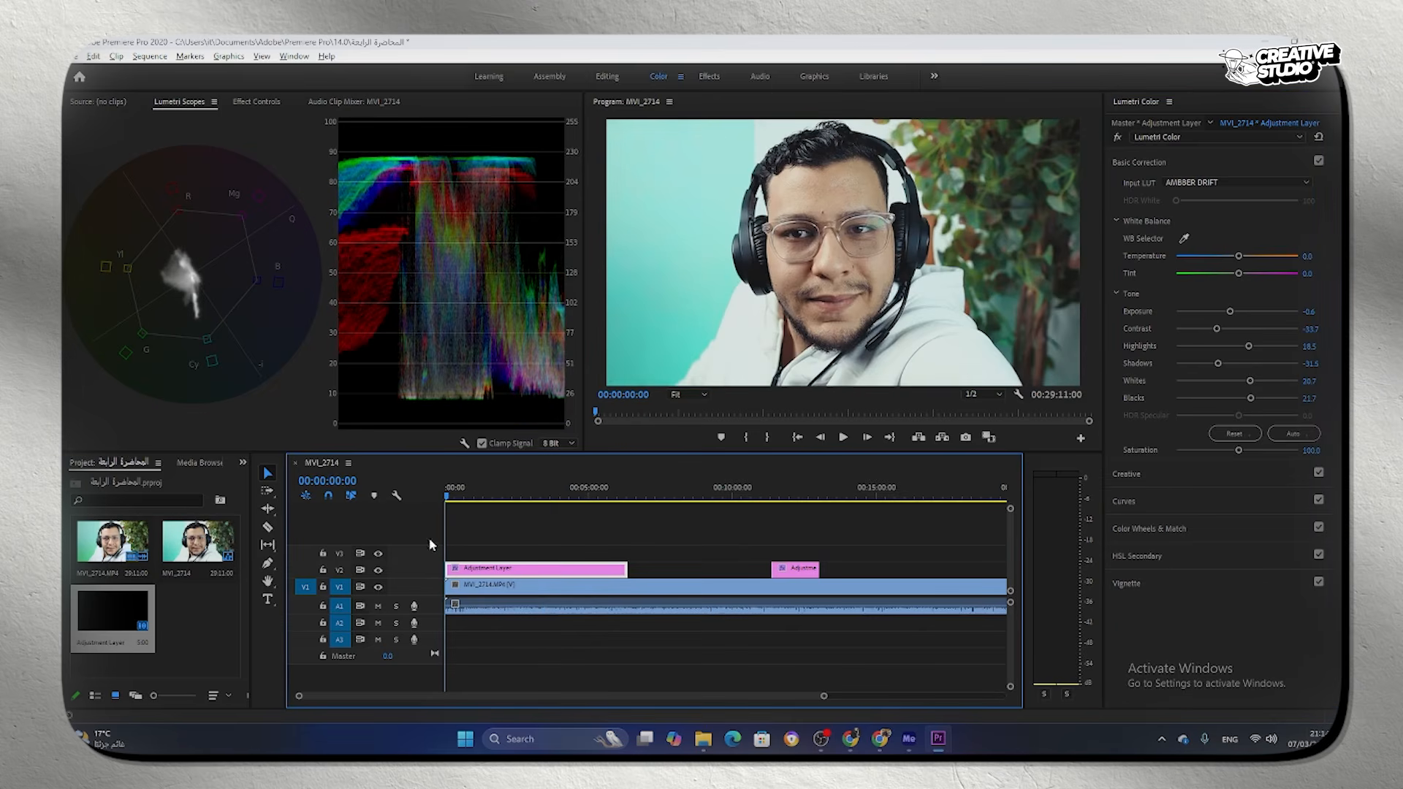
click(379, 571)
click(378, 570)
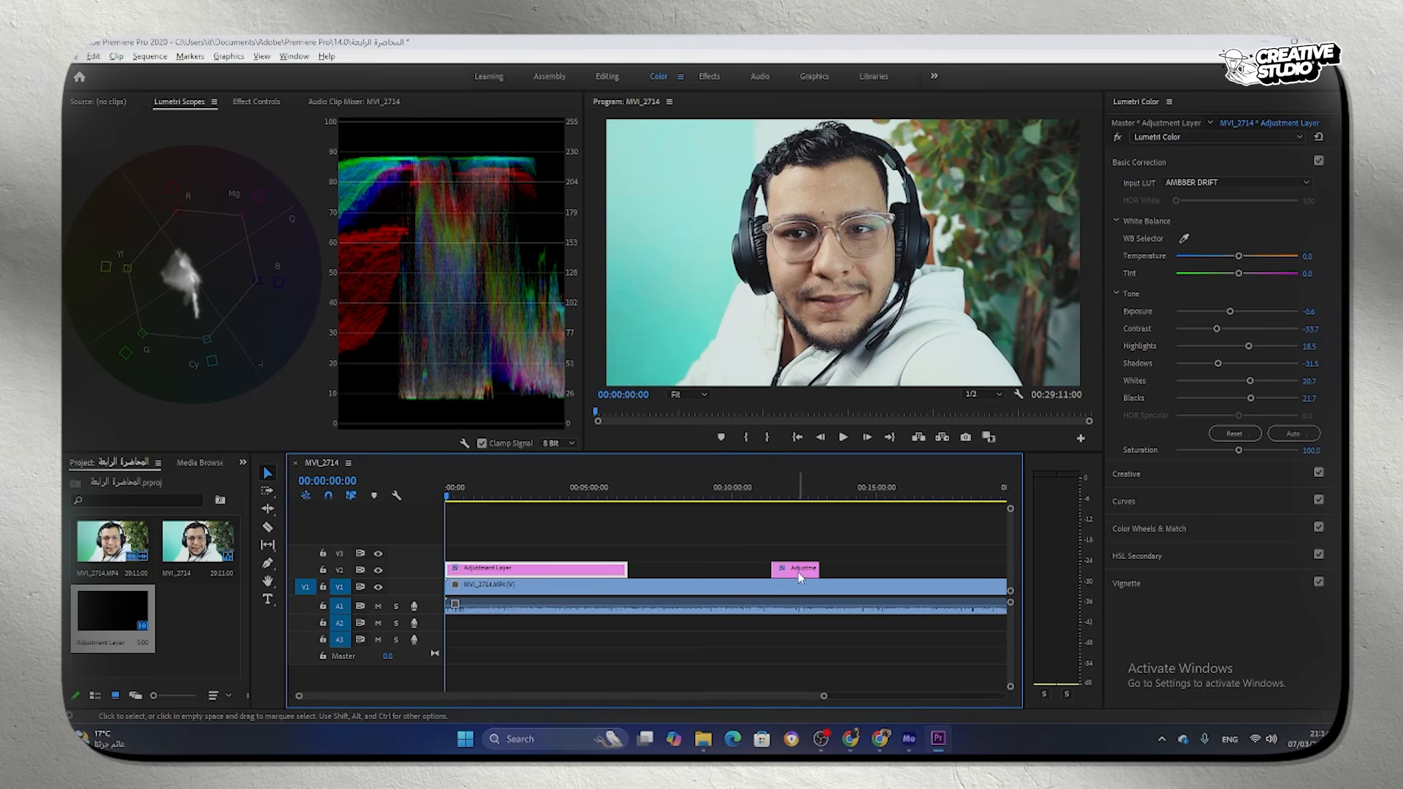
Step: Delete the LUT adjustment layer and move the manually graded adjustment layer to the start of V2
key(Delete)
drag(797, 570, 463, 577)
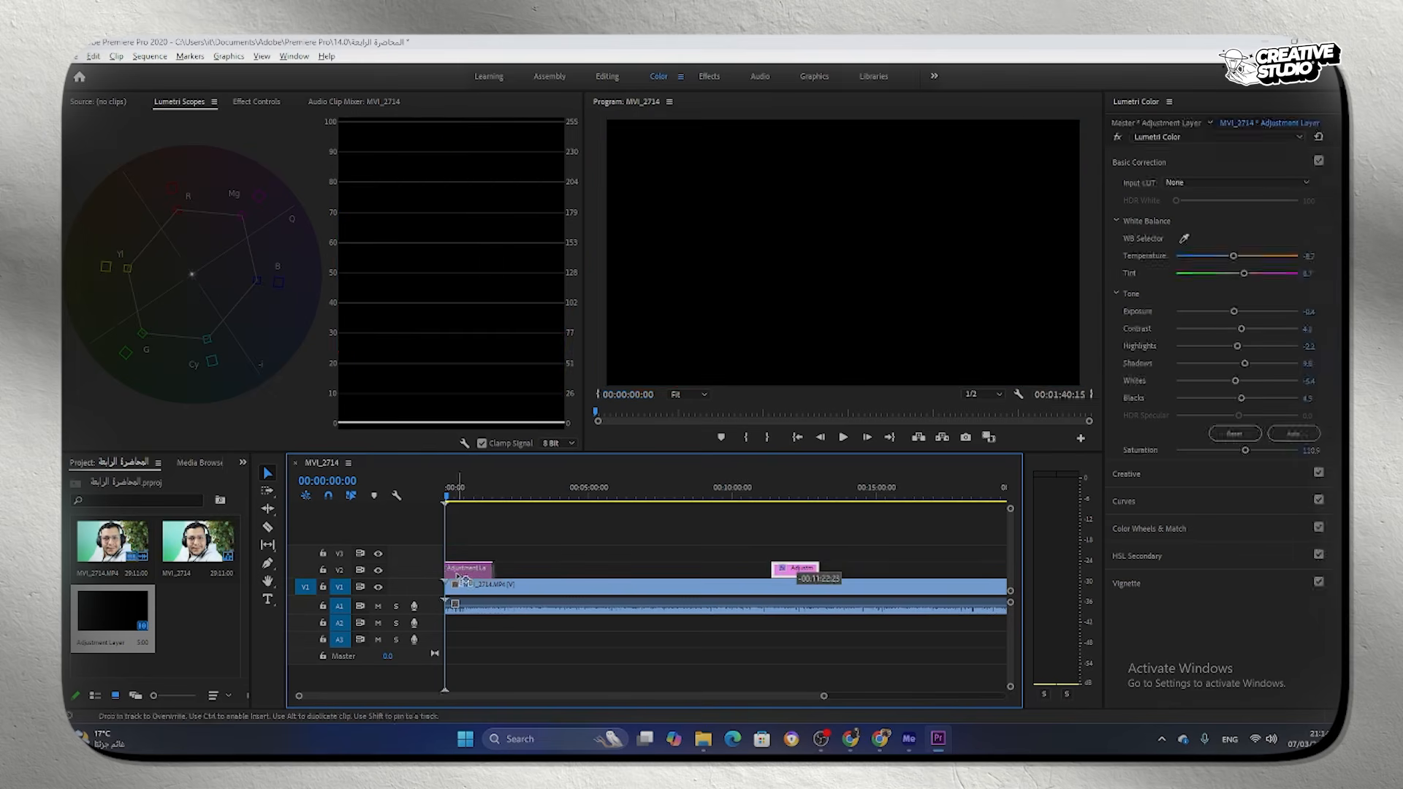
Step: Compare the manual grade at 00:01:08:12 with the V2 adjustment layer hidden and shown
drag(454, 489, 480, 489)
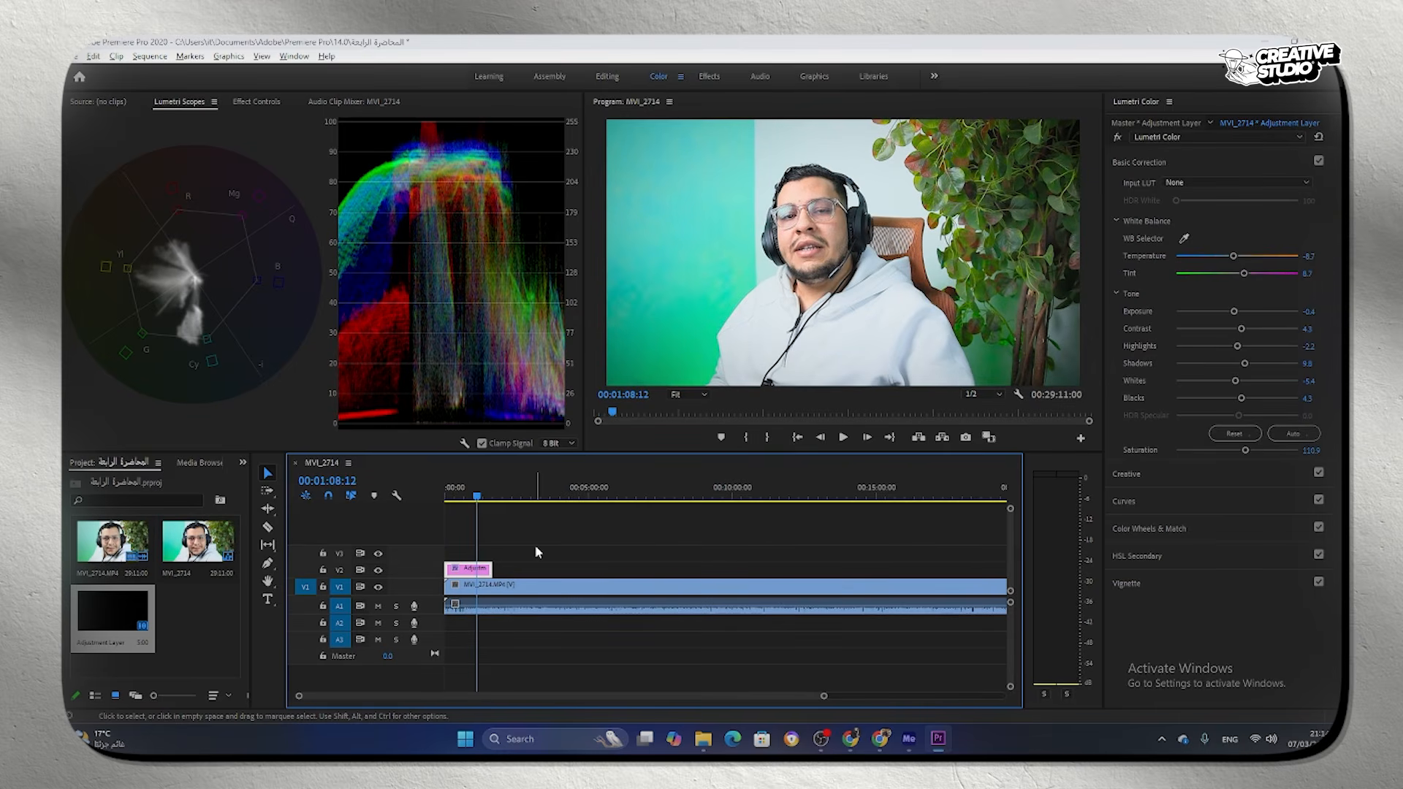
key(minus)
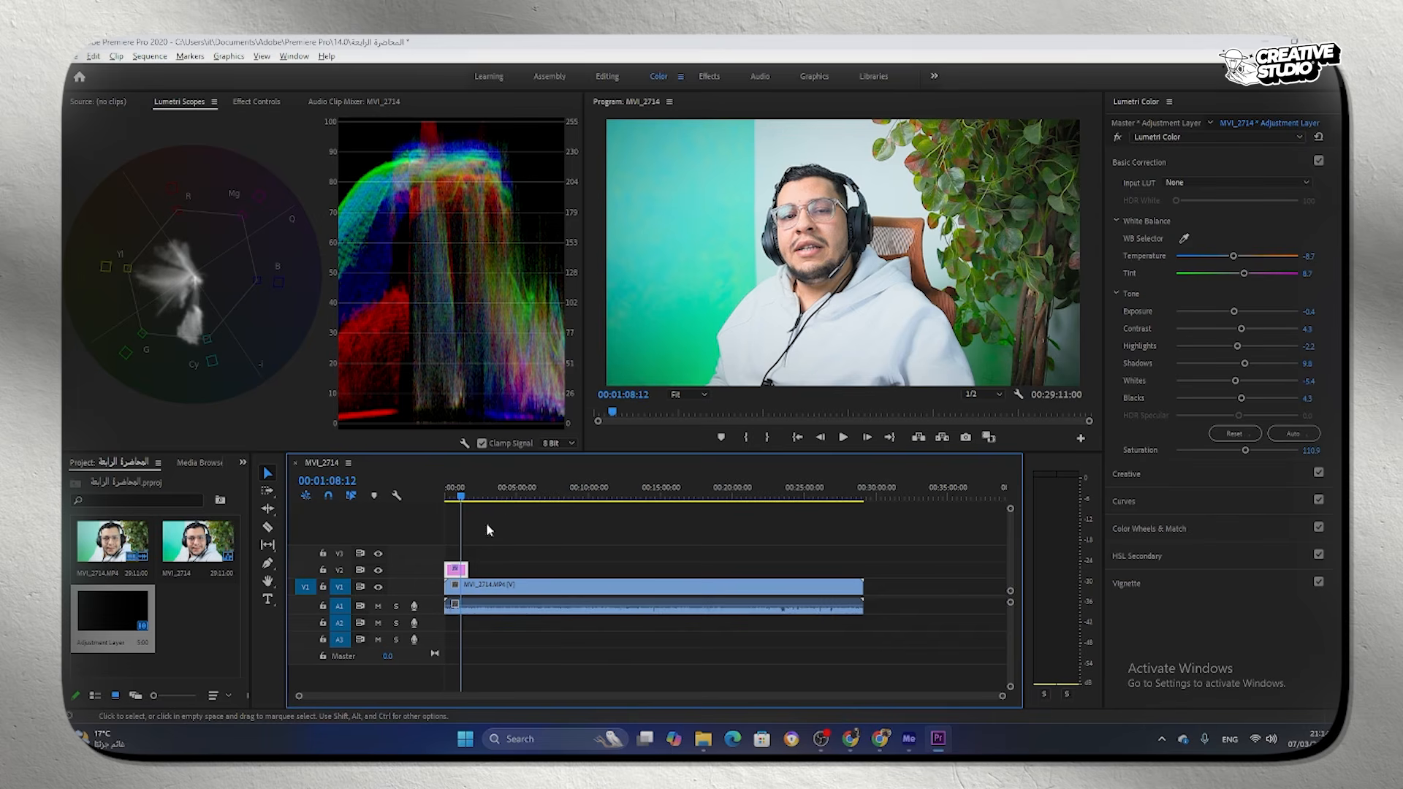
click(378, 570)
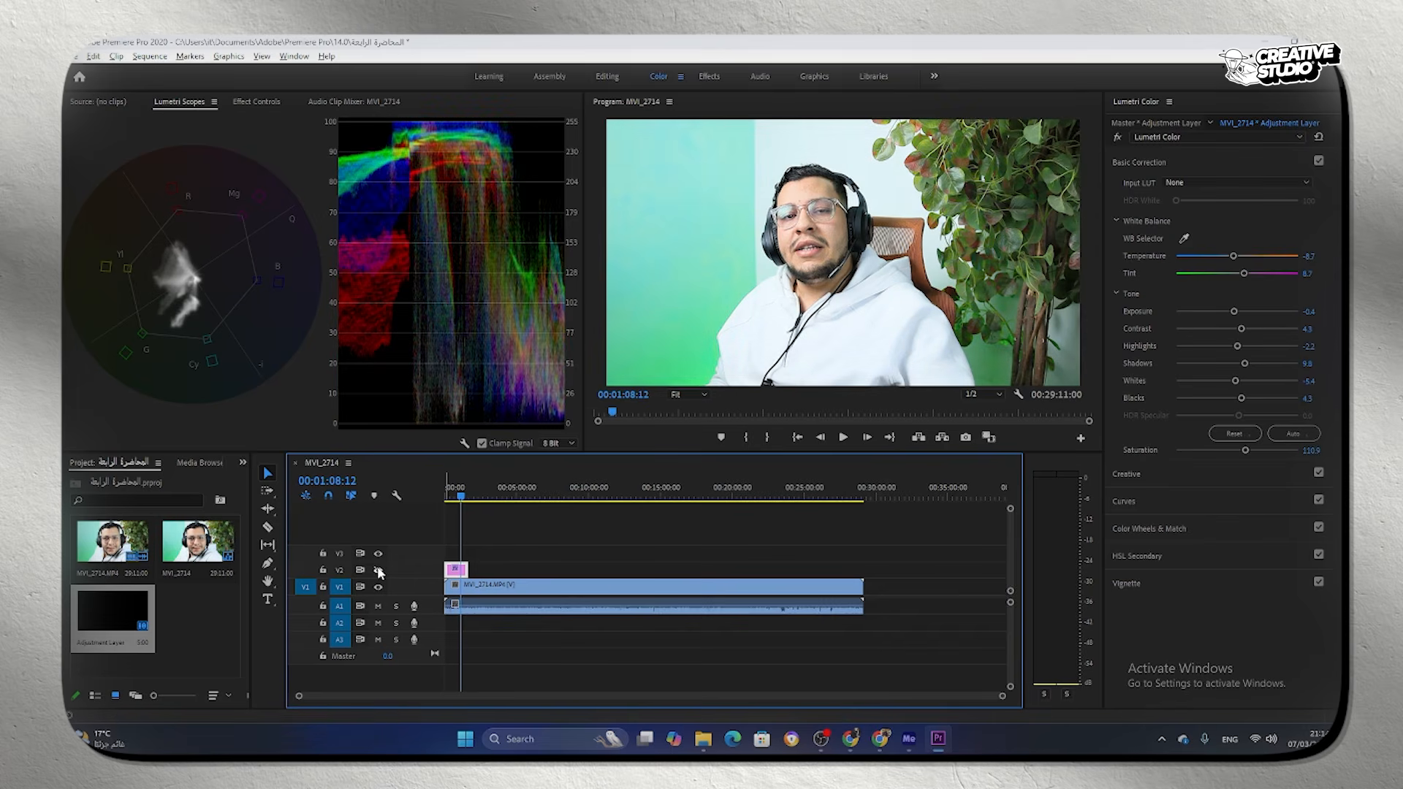
click(378, 570)
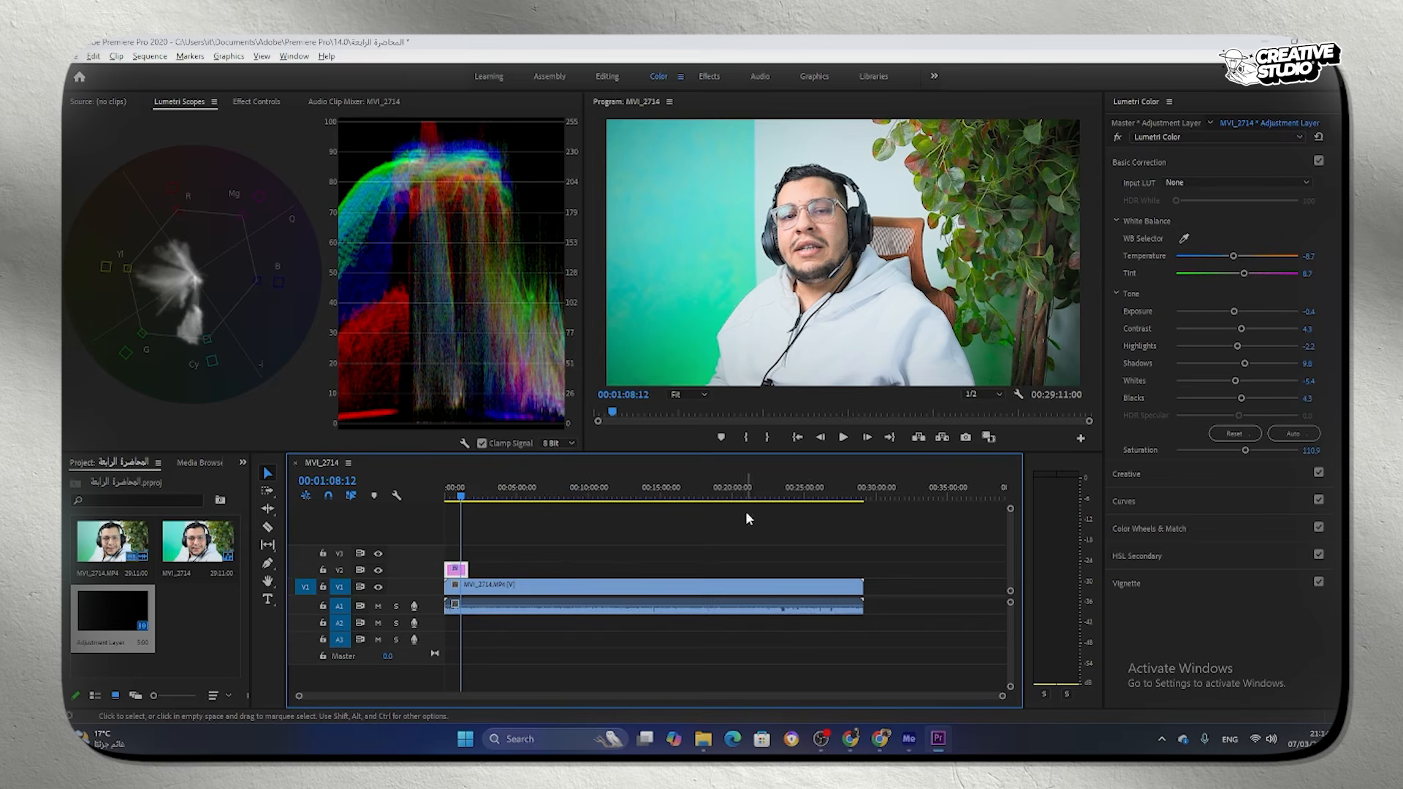
Step: Bring MVI_2762.MP4 from File Explorer onto V1 after the MVI_2714 clip, and lengthen the adjustment layer on V2 over most of MVI_2714
click(658, 584)
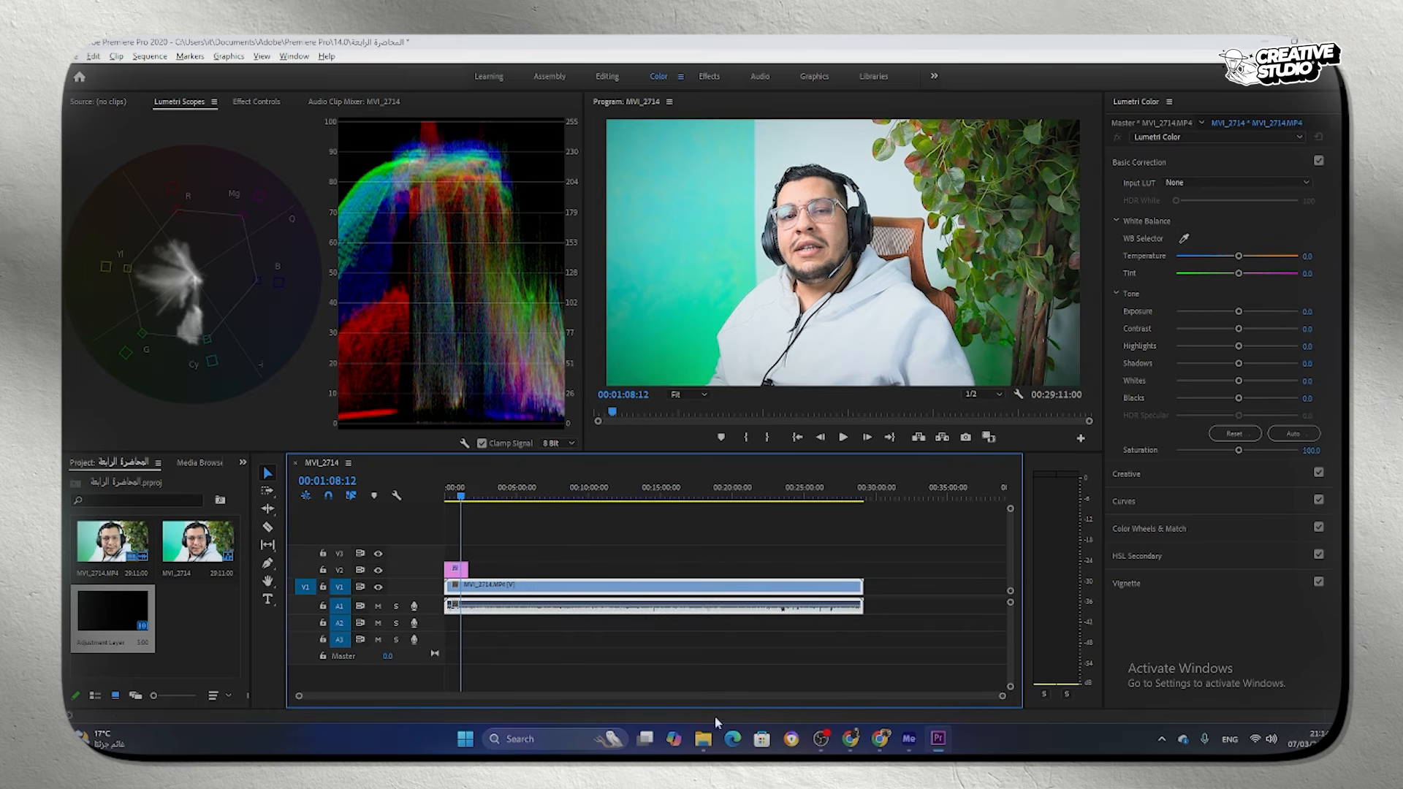
click(703, 739)
drag(733, 198, 898, 586)
key(alt+Tab)
drag(477, 563, 784, 567)
Step: Preview the ungraded MVI_2762.MP4 clip around 00:31:37:24
click(883, 497)
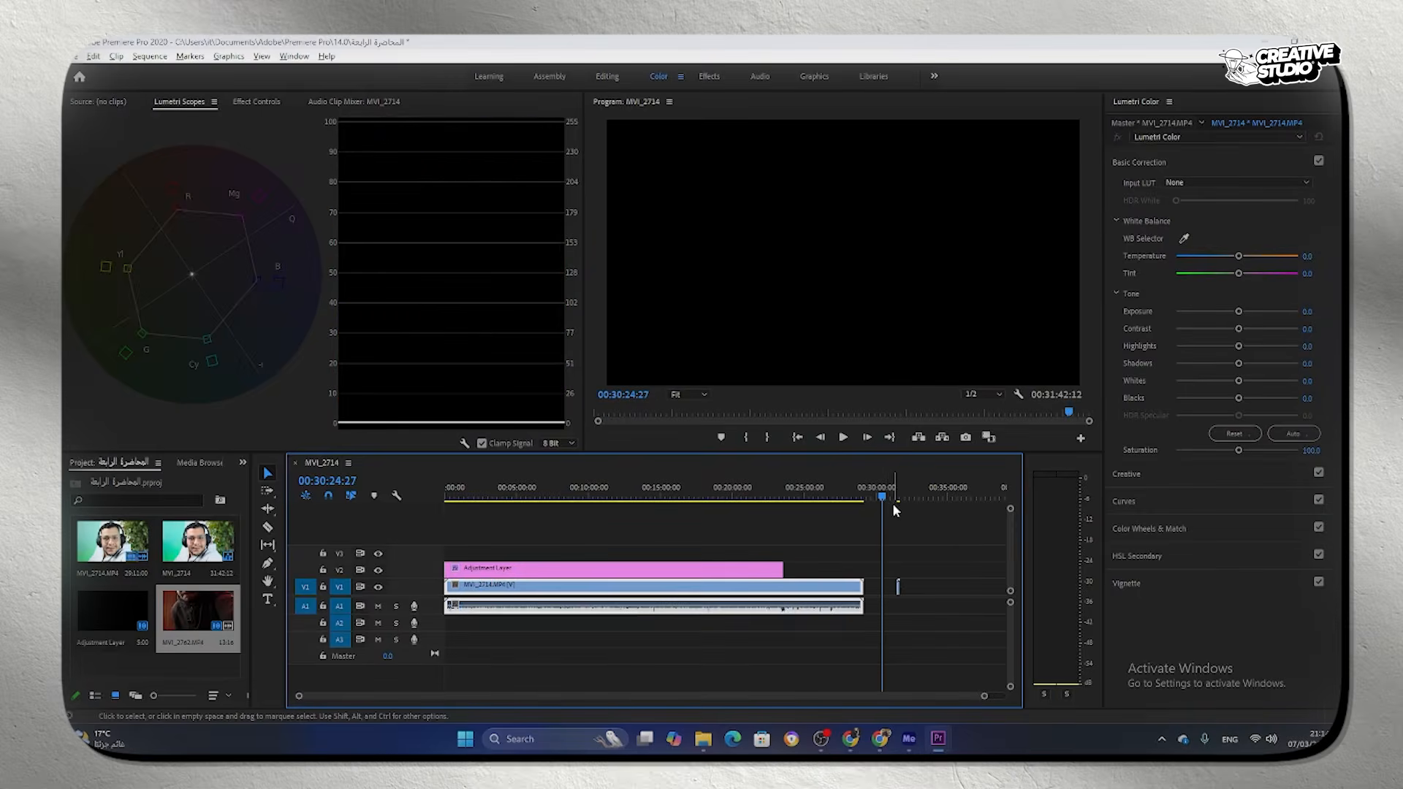
drag(893, 504, 900, 520)
key(equal)
key(equal)
click(726, 496)
drag(726, 498, 762, 499)
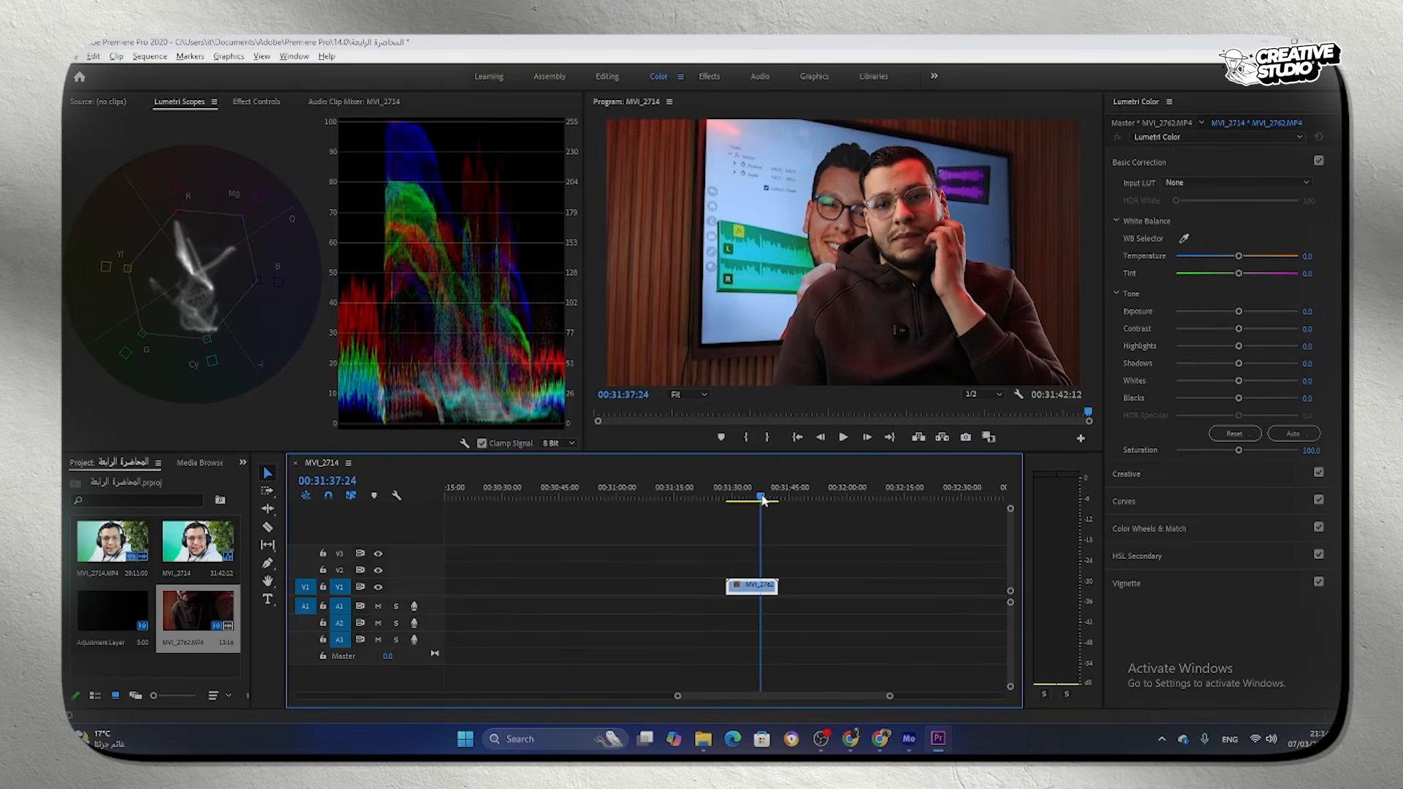
Step: Move the lengthened adjustment layer along V2 so it covers the MVI_2762.MP4 clip
key(minus)
key(minus)
key(minus)
key(minus)
drag(501, 572, 906, 577)
key(equal)
key(equal)
key(equal)
key(equal)
Step: Compare MVI_2762.MP4 at 00:31:37:33 with the V2 grade hidden and shown, and fit the whole sequence in the timeline
drag(730, 497, 728, 498)
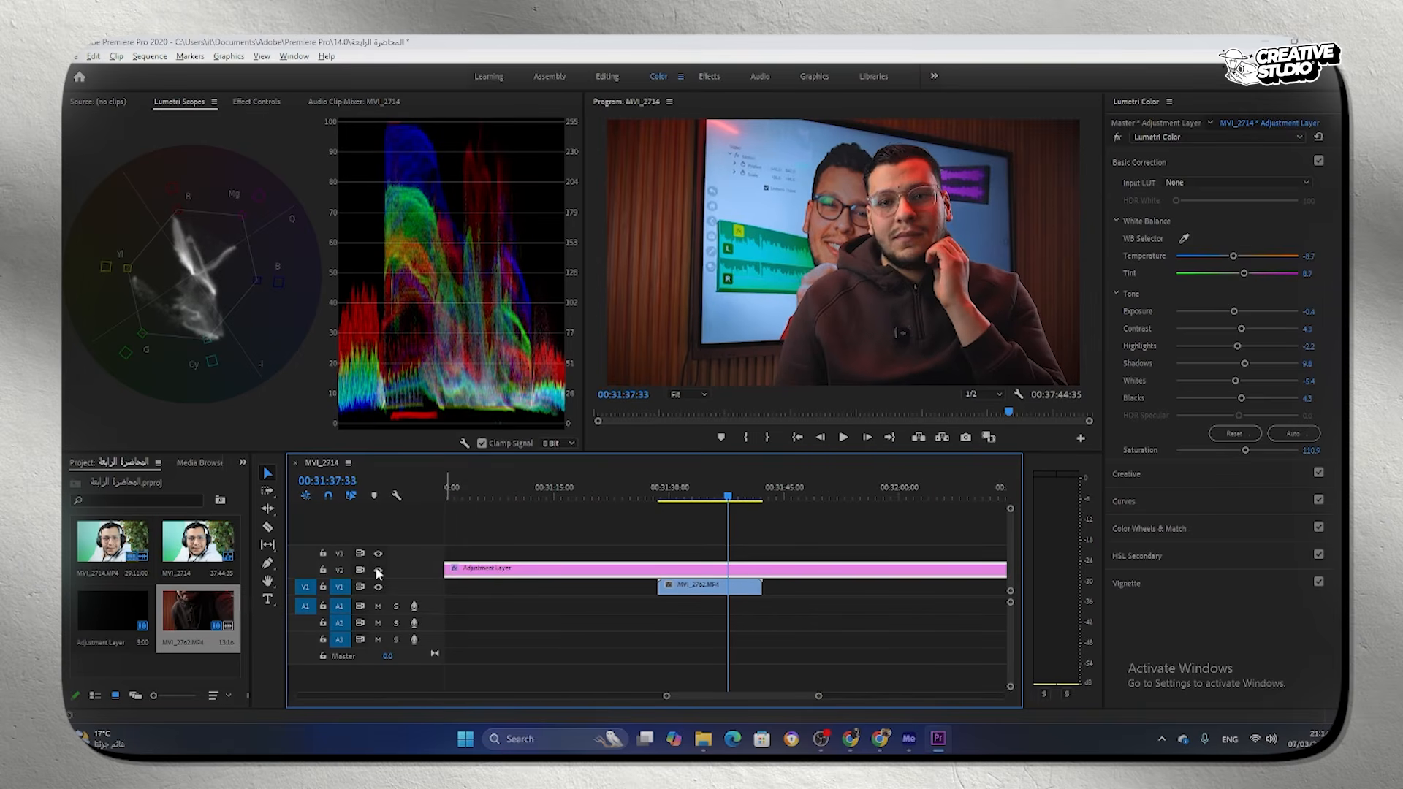
click(377, 571)
click(378, 571)
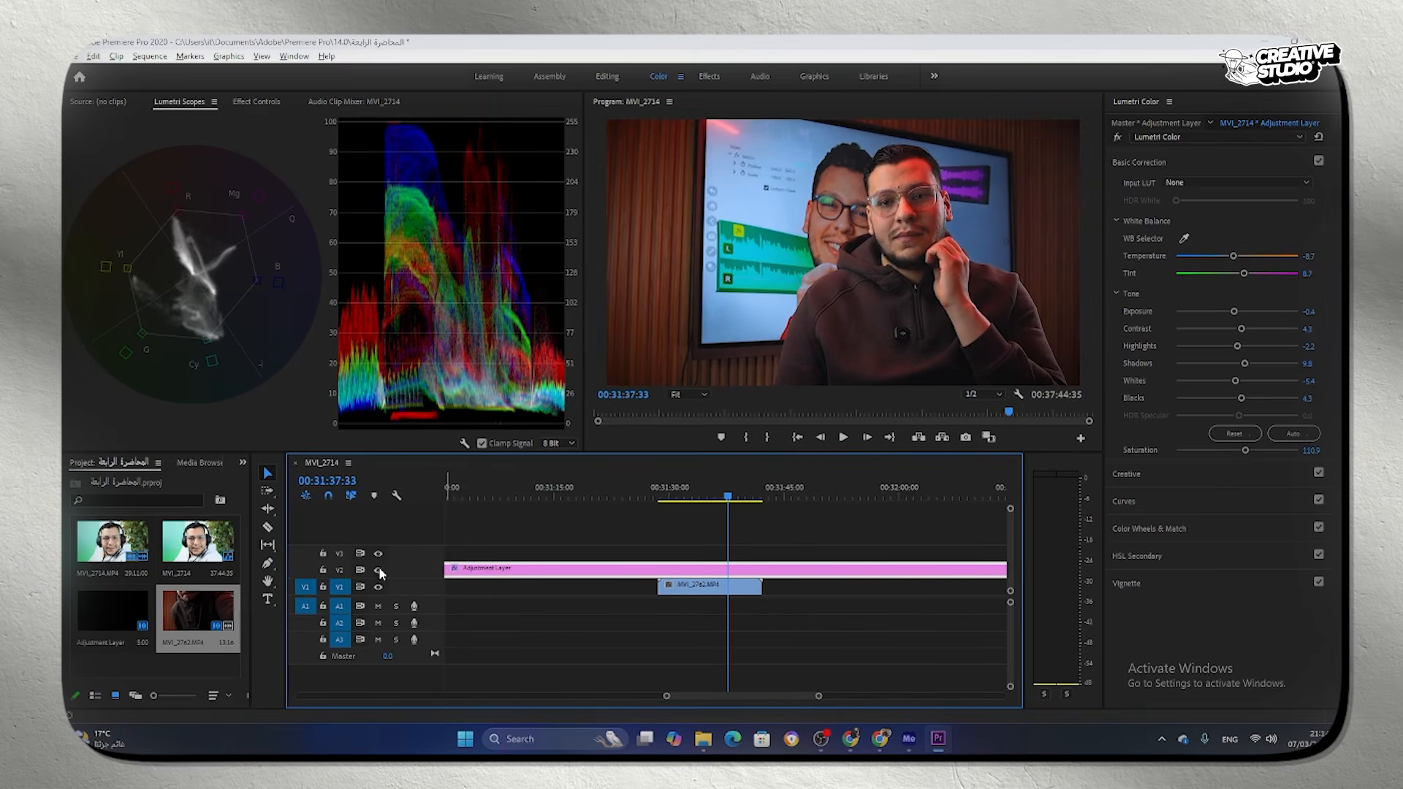
key(minus)
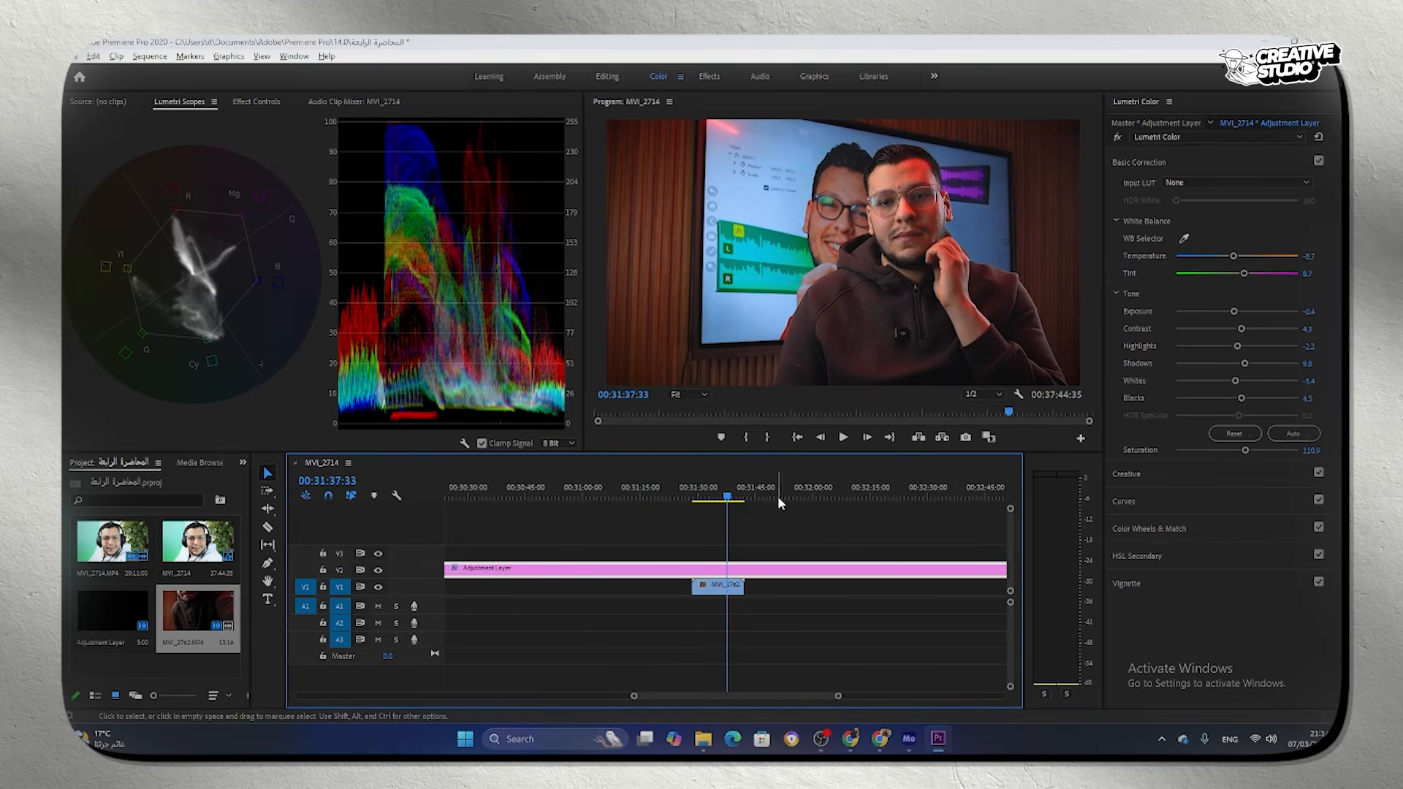
click(715, 497)
click(751, 515)
key(minus)
key(backslash)
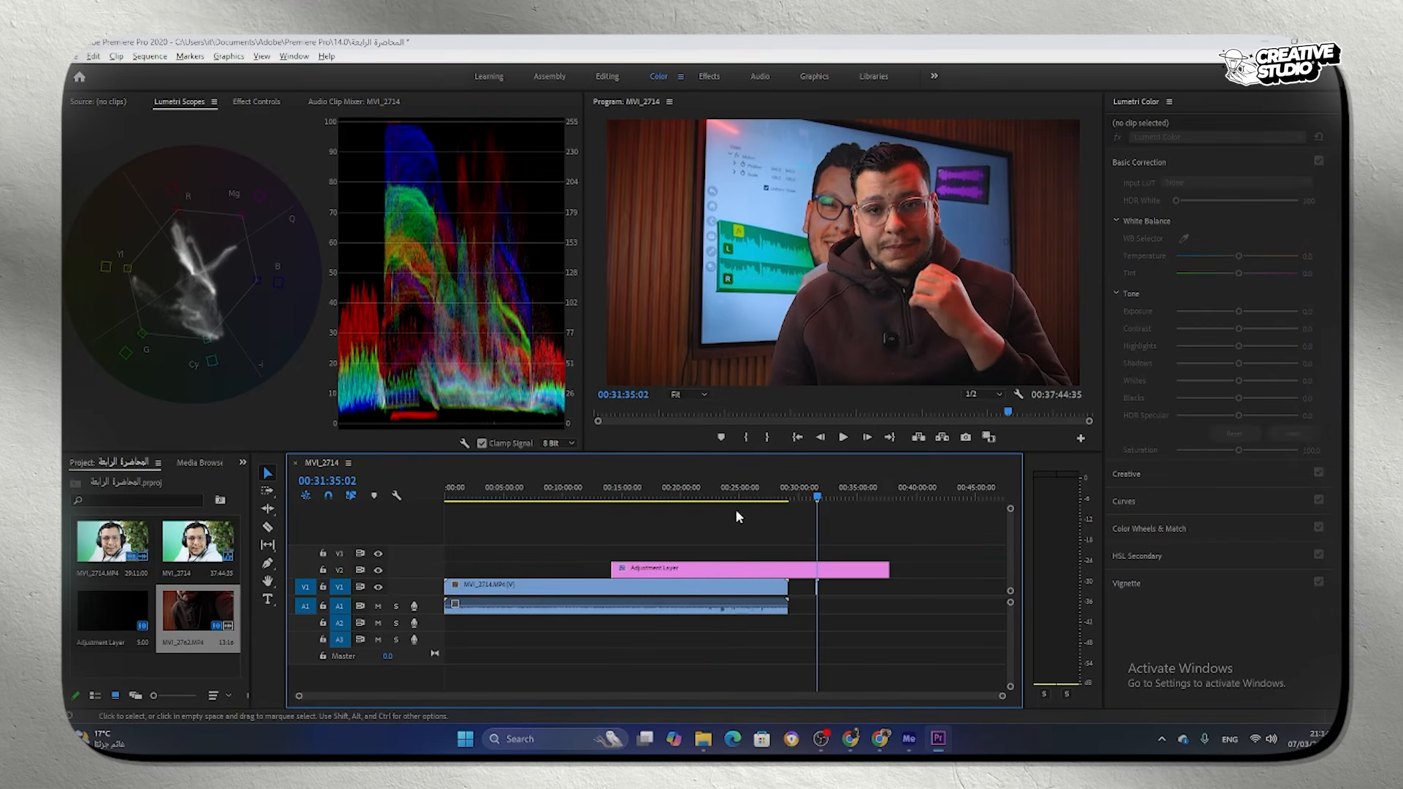